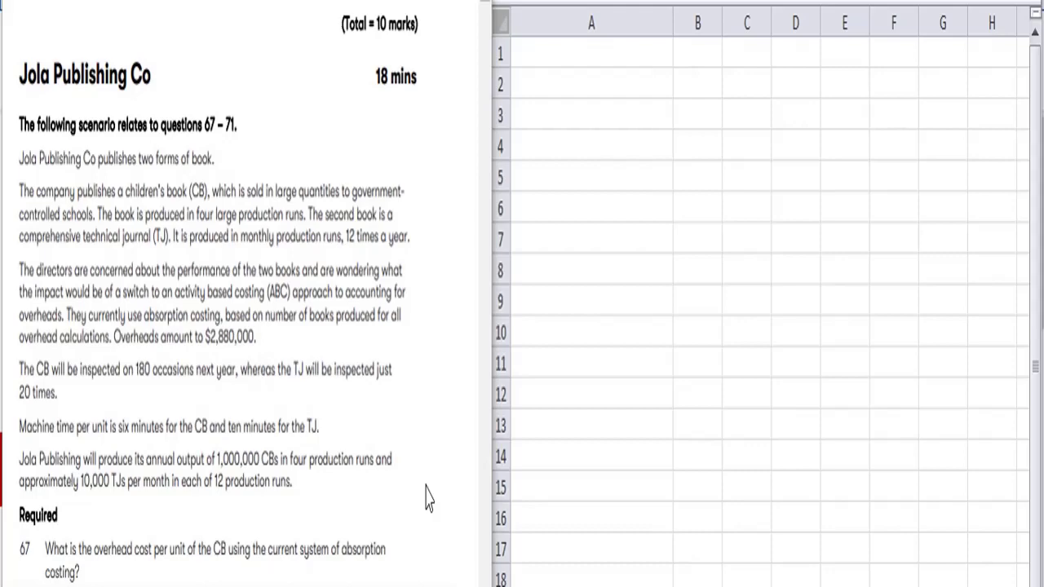
Enter the heading Book in cell A2 and the product heading CB in B2
scroll(426, 495, down, 5)
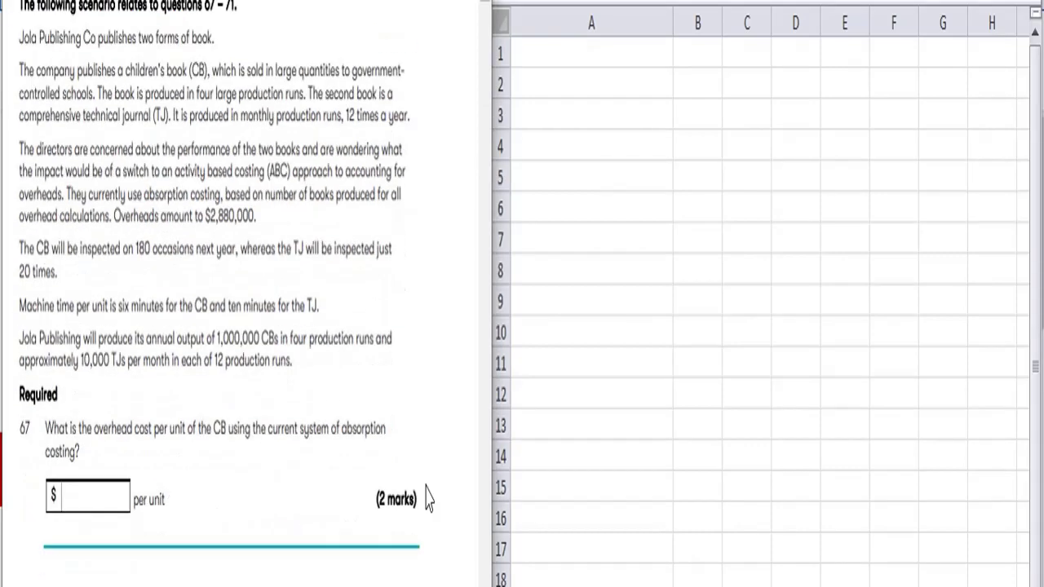
scroll(425, 498, up, 3)
scroll(426, 495, up, 2)
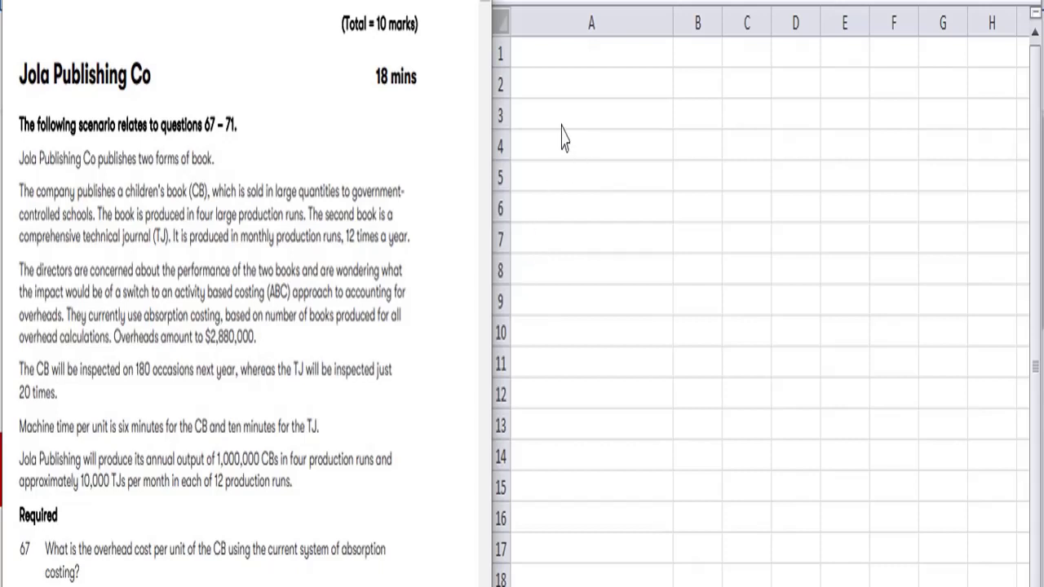
click(552, 68)
key(ctrl+a)
click(547, 82)
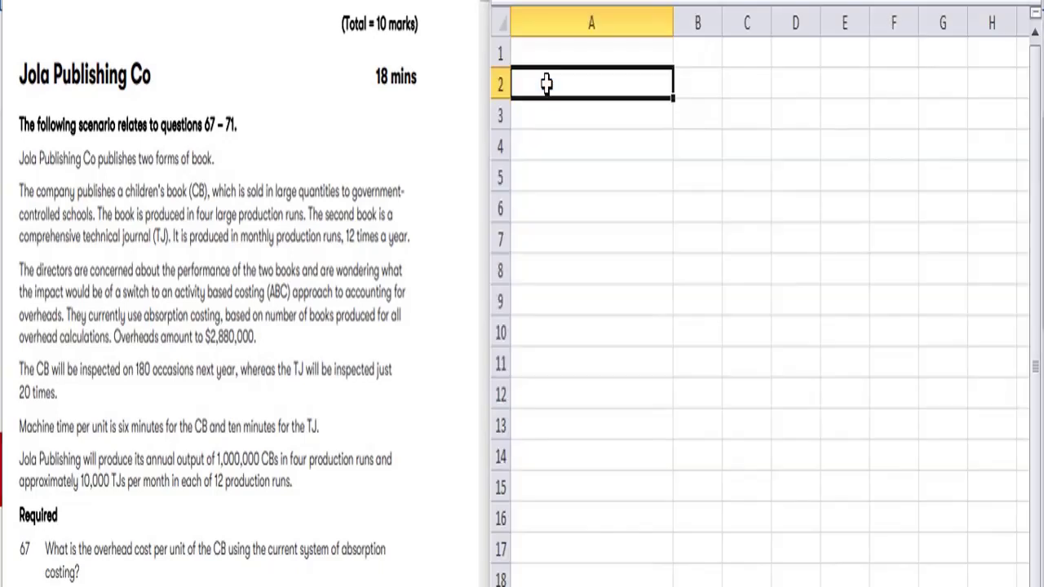
double_click(547, 82)
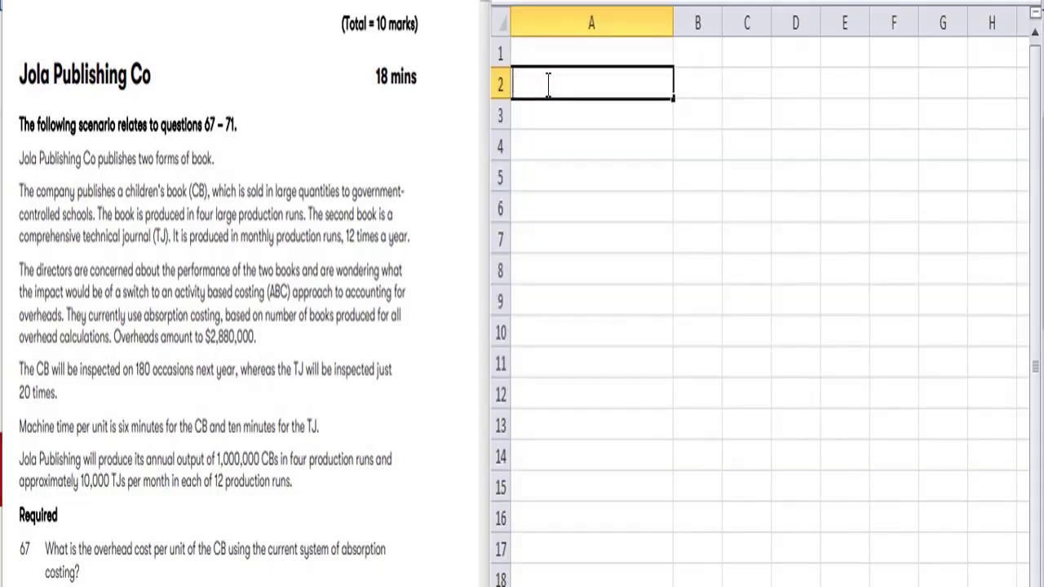
text(Book)
key(Tab)
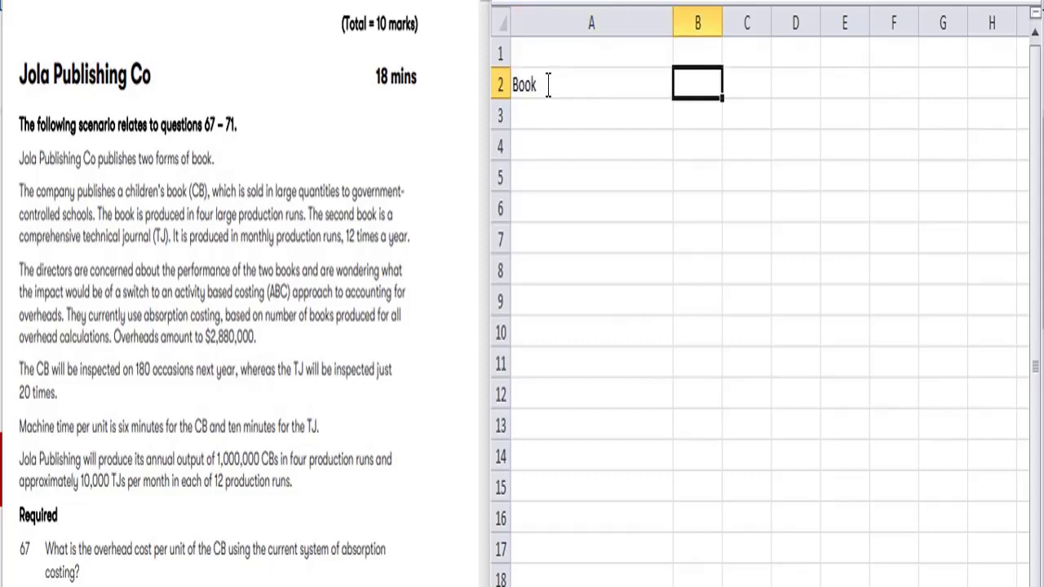
text(CB)
key(Tab)
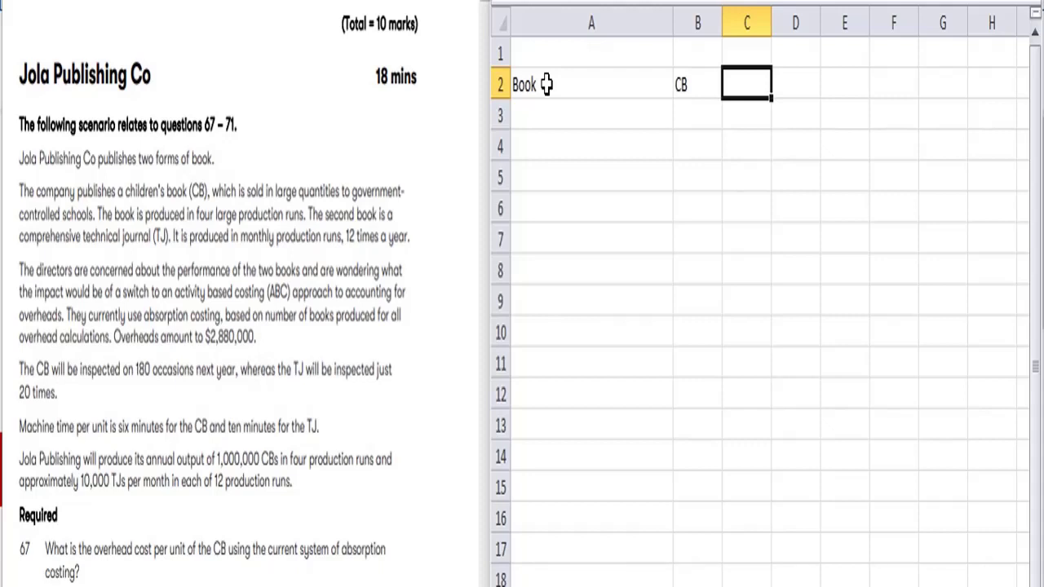
Add a PRODUCTION RUN row in row 3 with 4 runs for CB
key(Return)
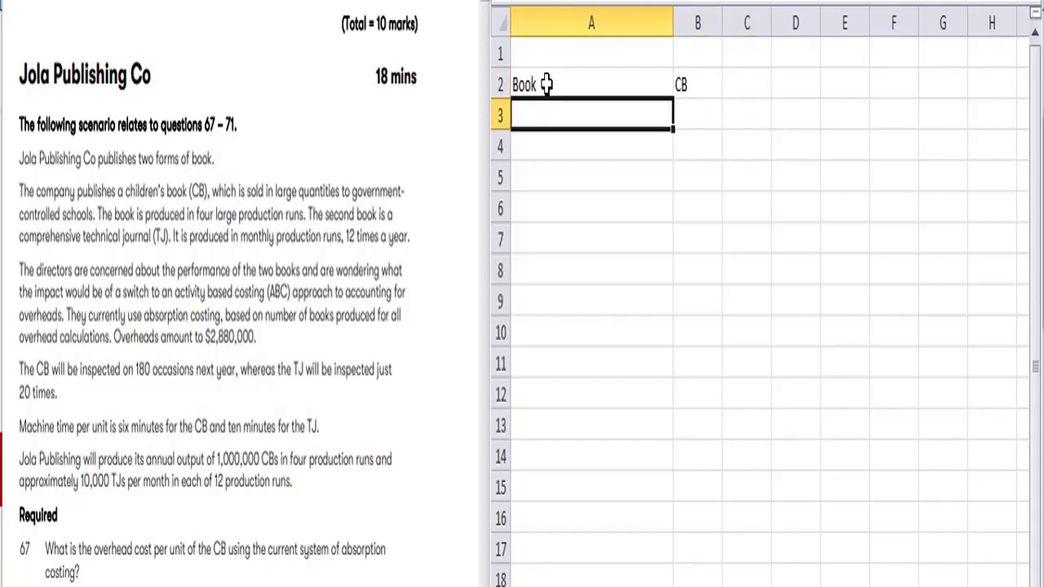
text(PRODUC)
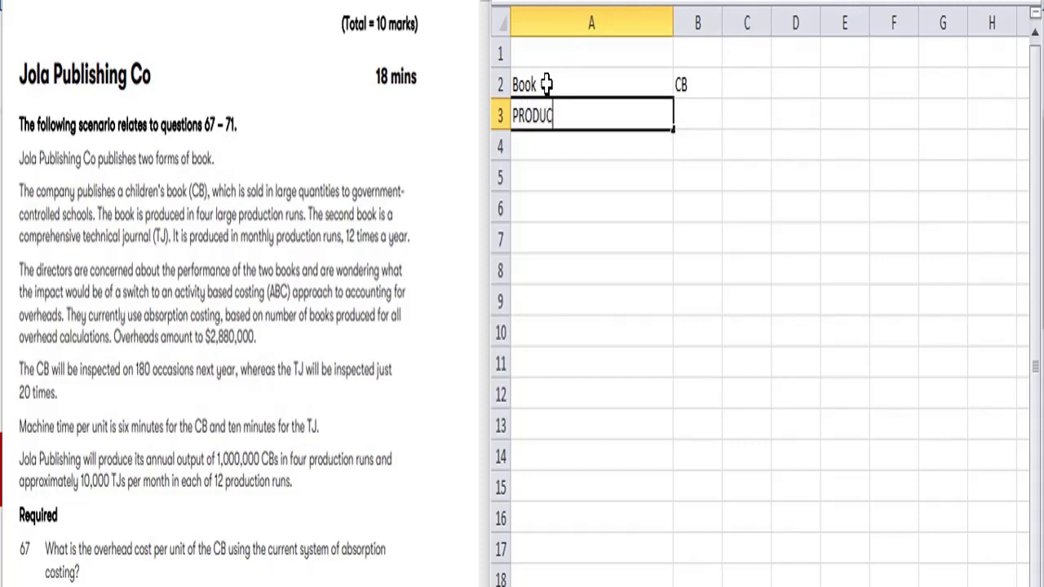
text(TION RUN)
key(Tab)
text(4)
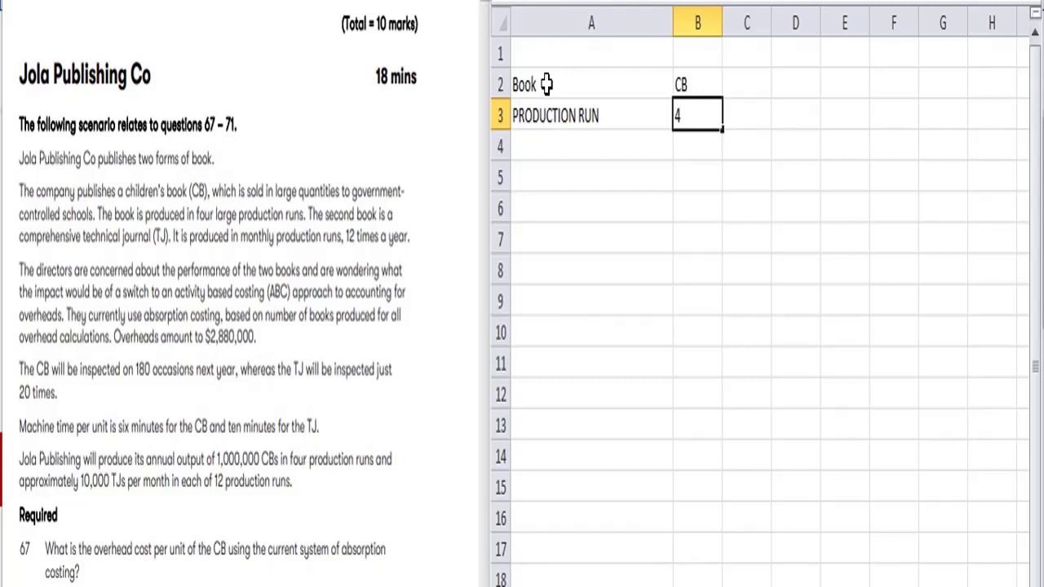
Add the product heading TJ in C2 and enter its 12 production runs in C3
key(Up)
key(Tab)
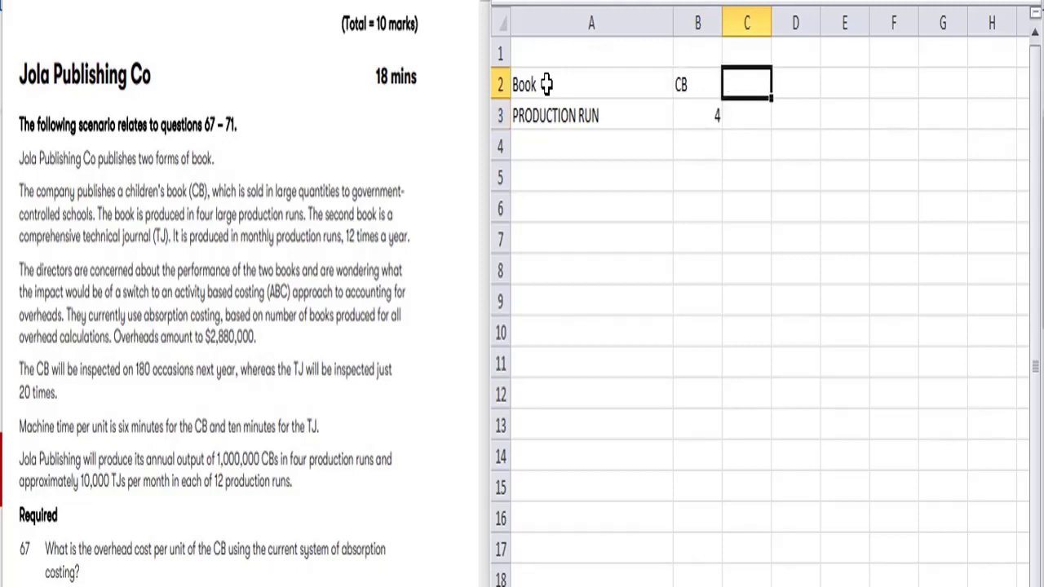
text(TJ)
key(Return)
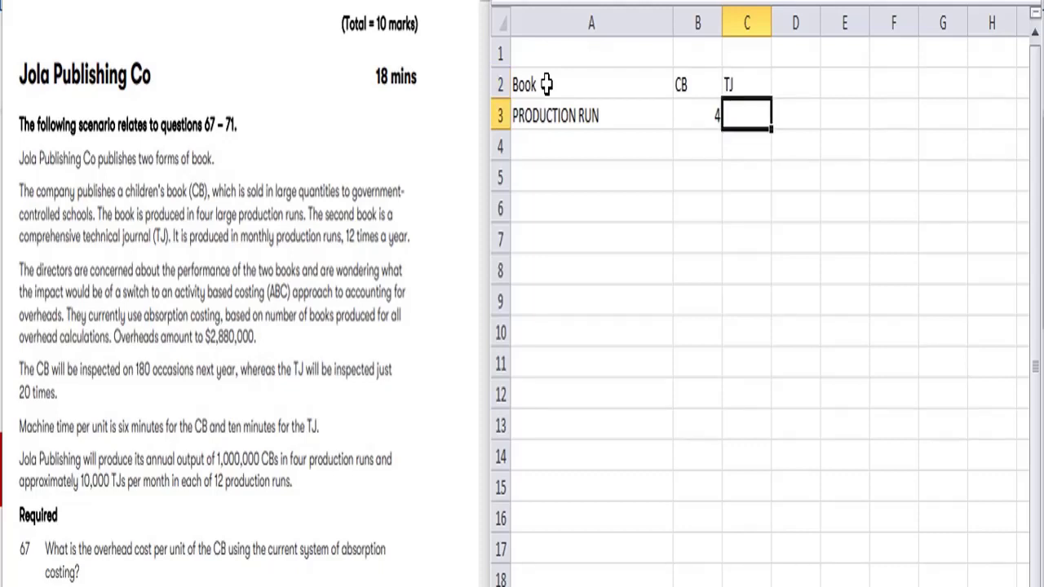
text(12)
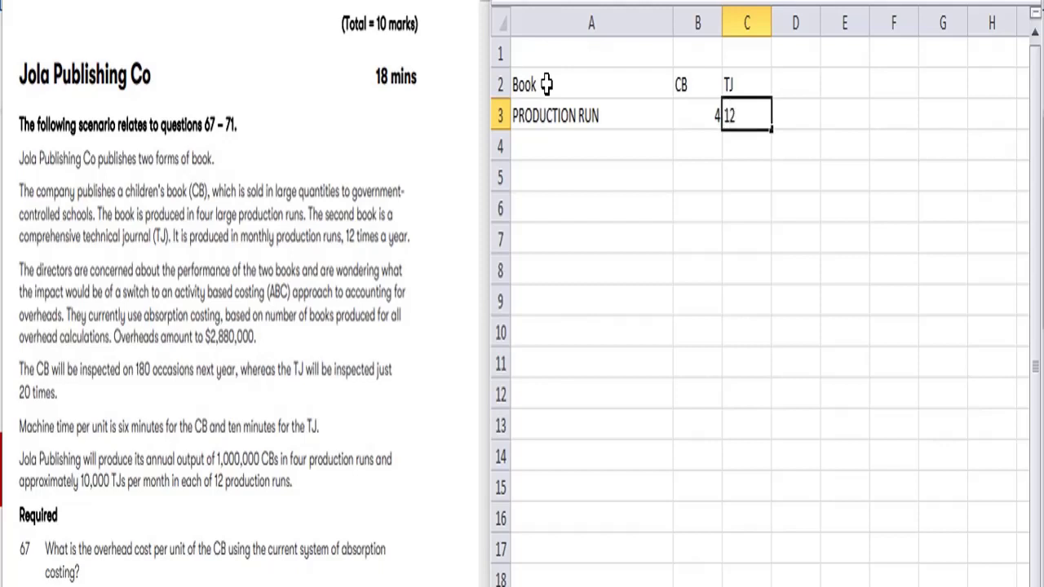
key(Return)
Enter the label Total OH in cell A7 and the overhead amount 2880000 in B7
key(Up)
key(Right)
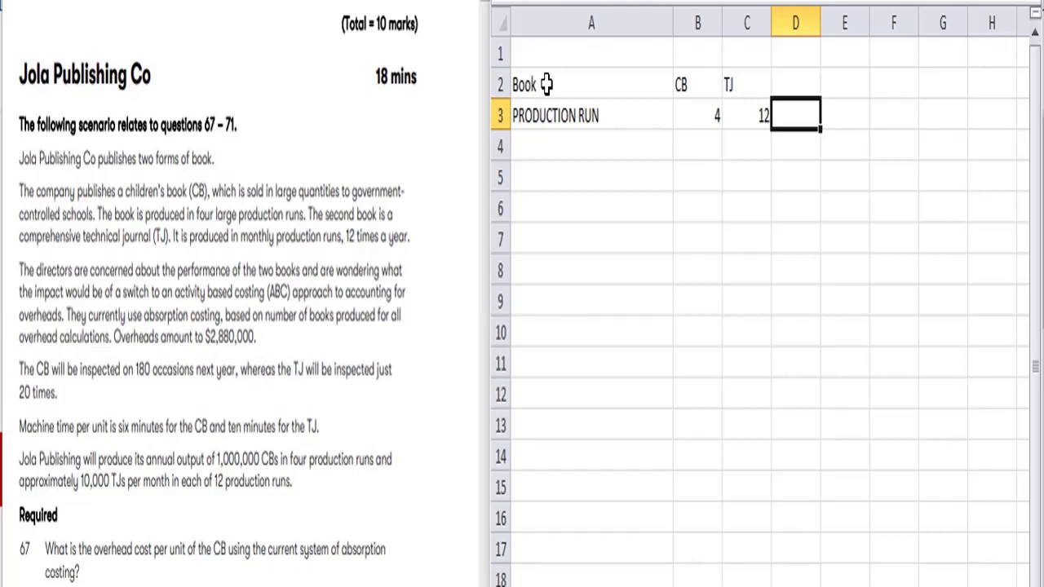
key(Down)
key(Left)
key(Left)
key(Left)
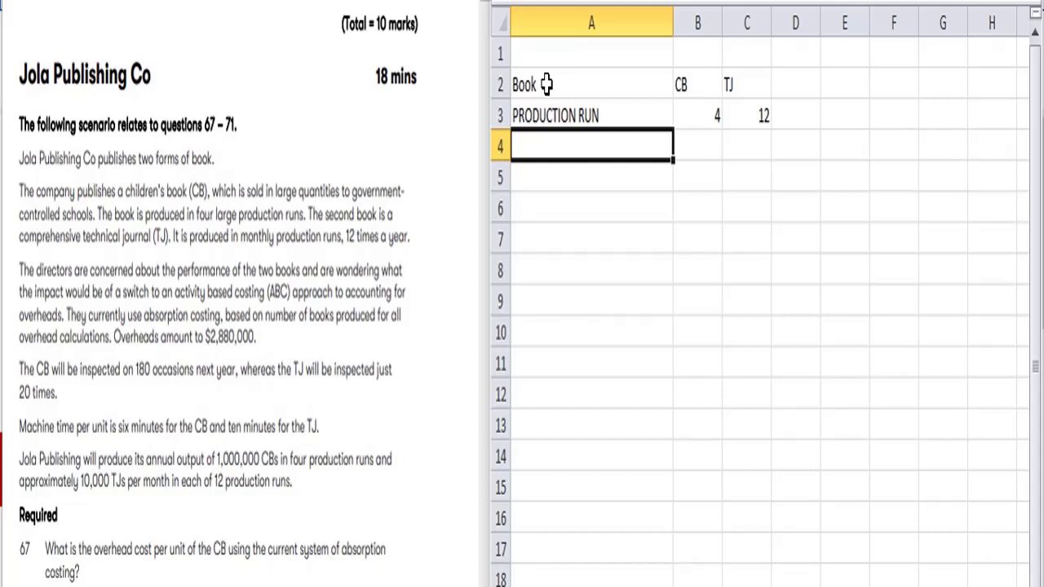
key(Down)
key(Down)
key(Down)
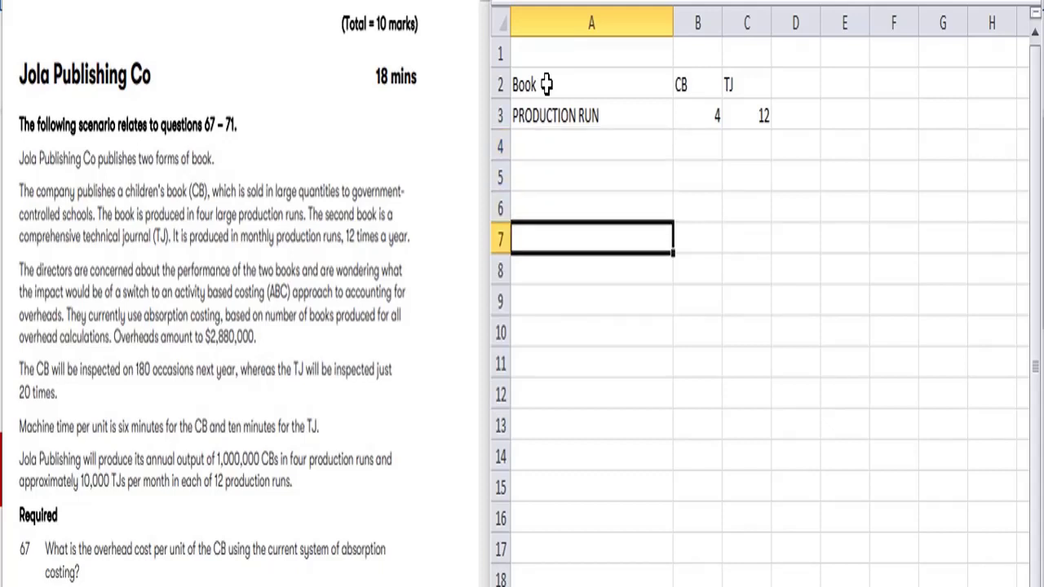
text(T)
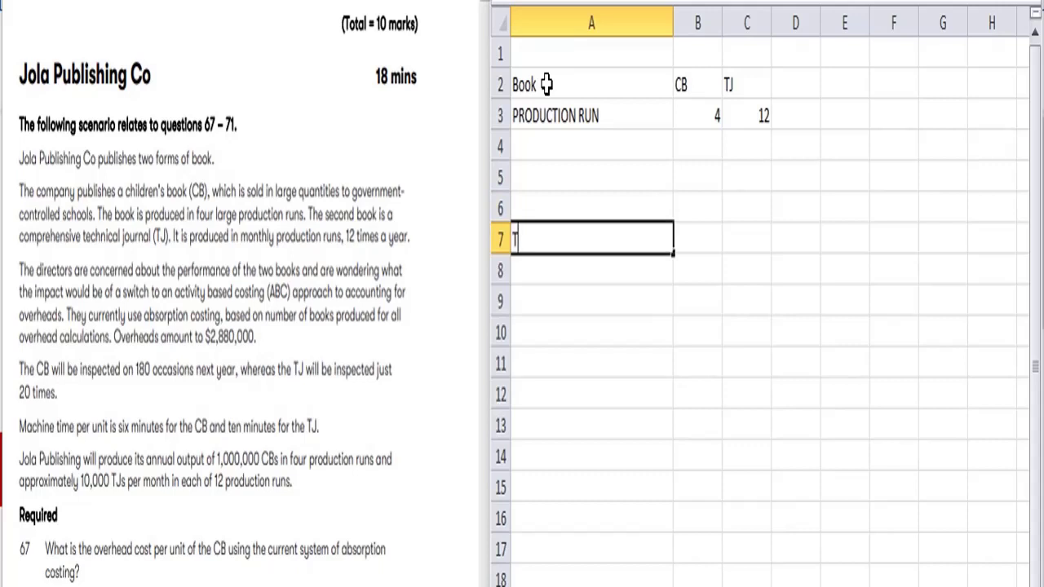
text(otal OH)
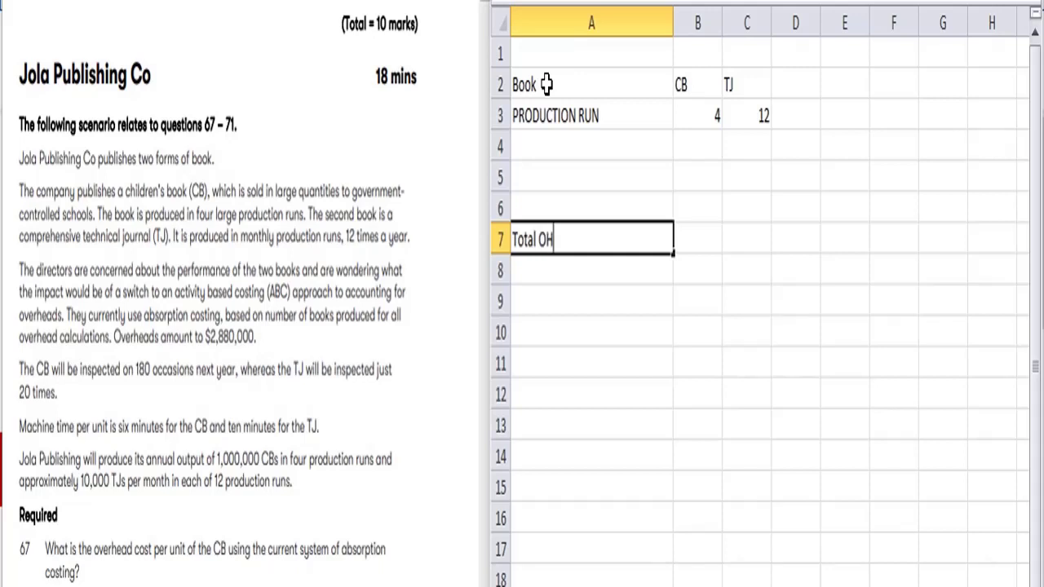
key(Tab)
text(2880000)
key(Return)
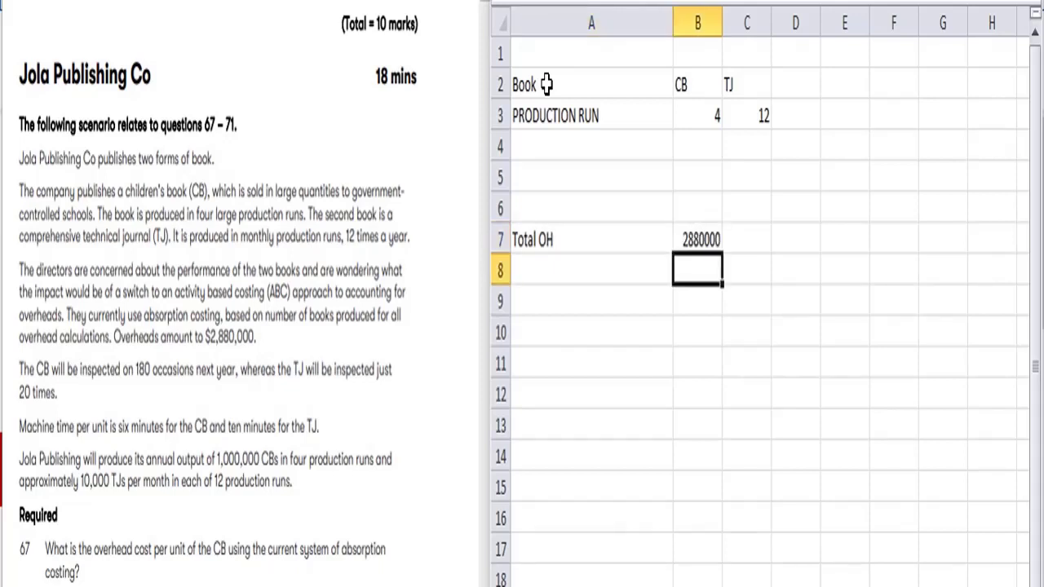
Add an Inspection row in row 4 with 180 for CB and 20 for TJ
key(Left)
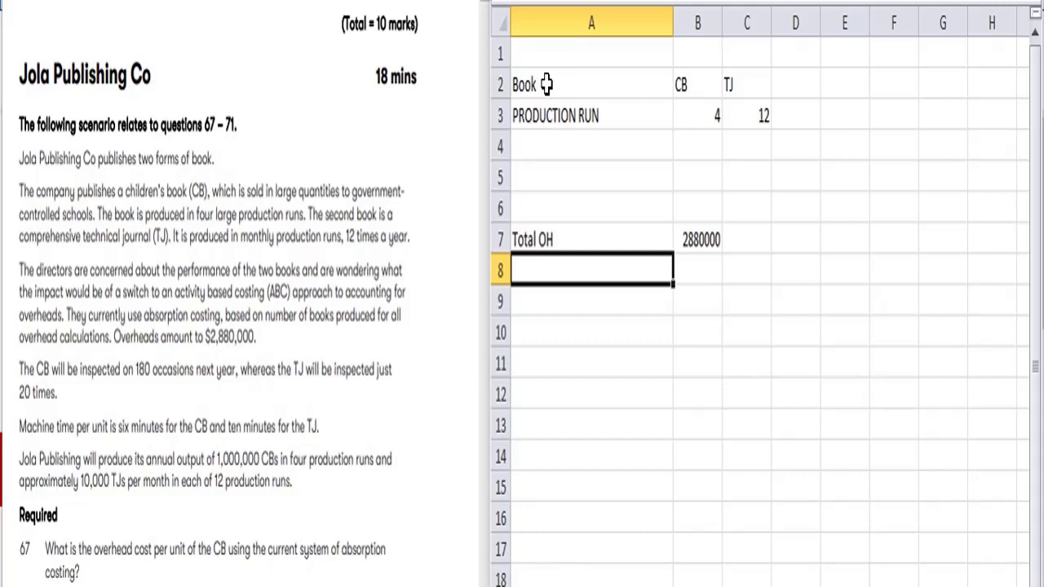
key(Up)
key(Up)
key(Up)
key(Up)
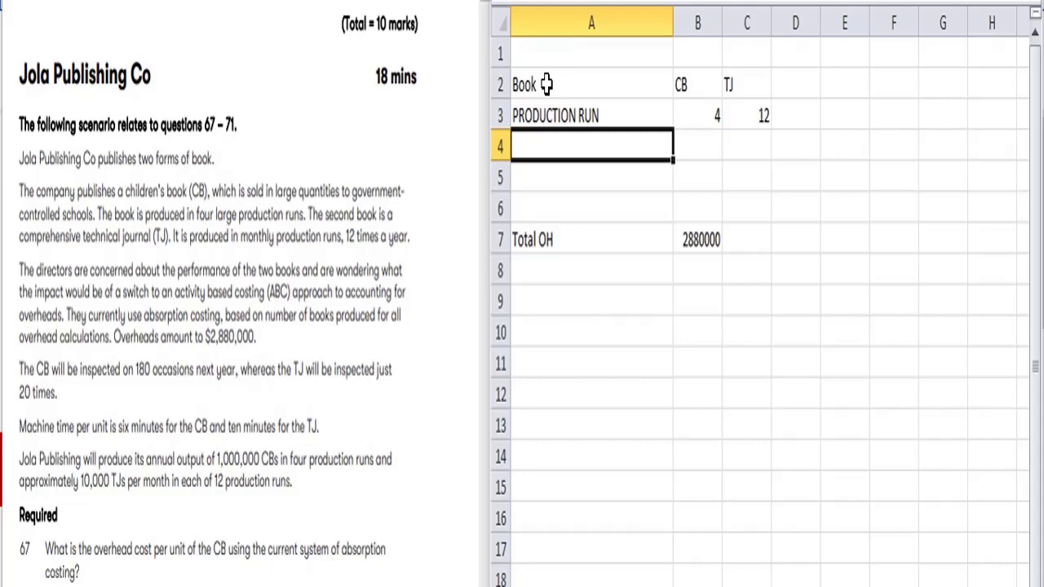
text(I)
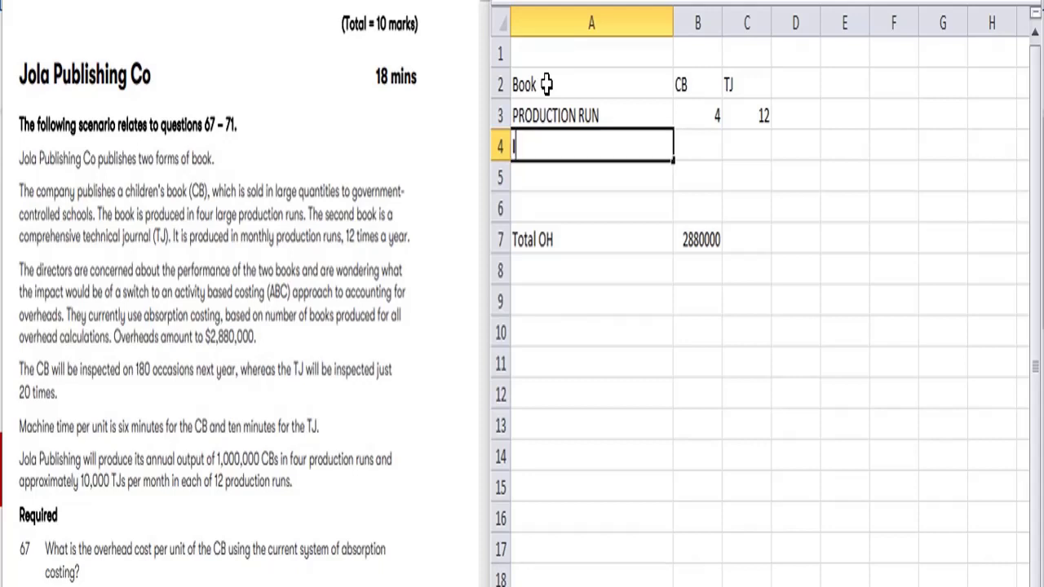
text(nspection)
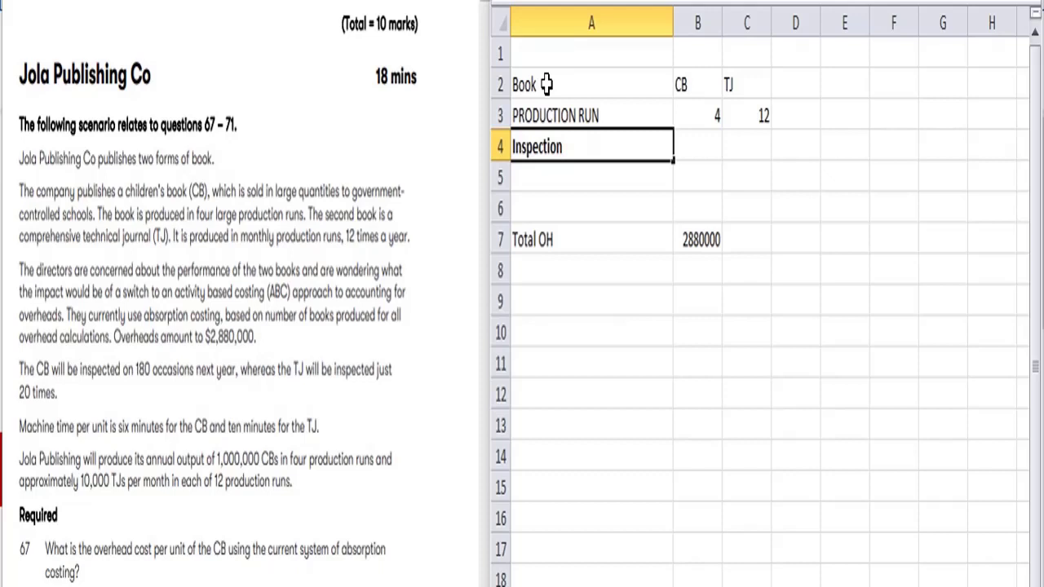
key(Tab)
text(180)
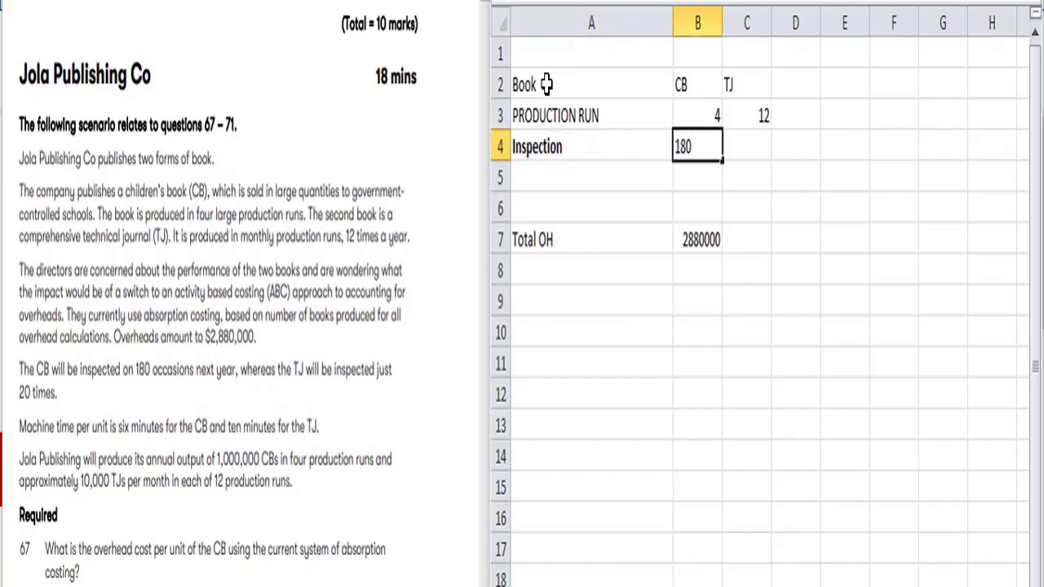
key(Tab)
text(20)
key(Return)
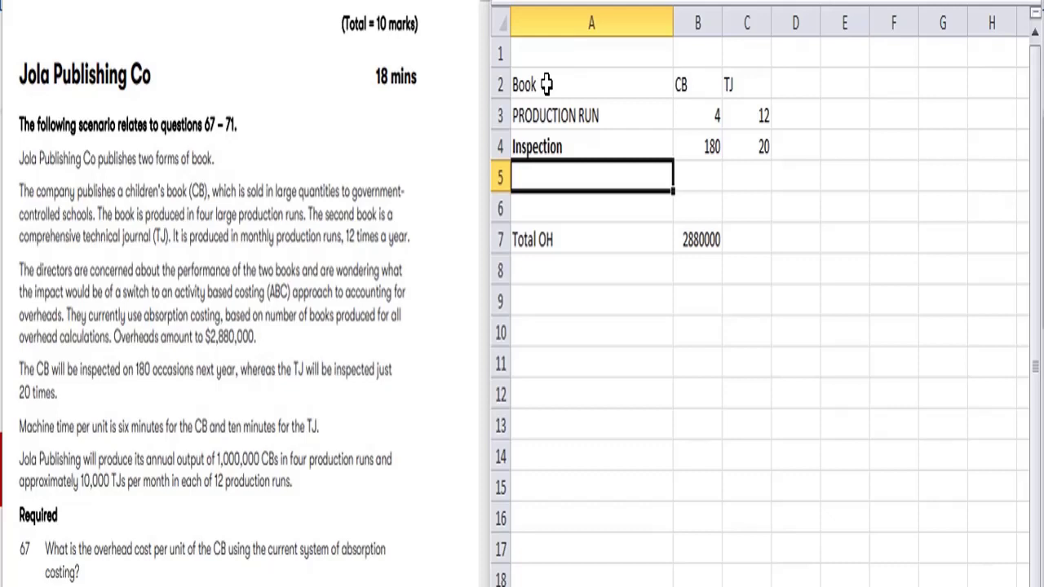
Enter the label Machine time/ unit in cell A5 and the value 6 for CB
text(M)
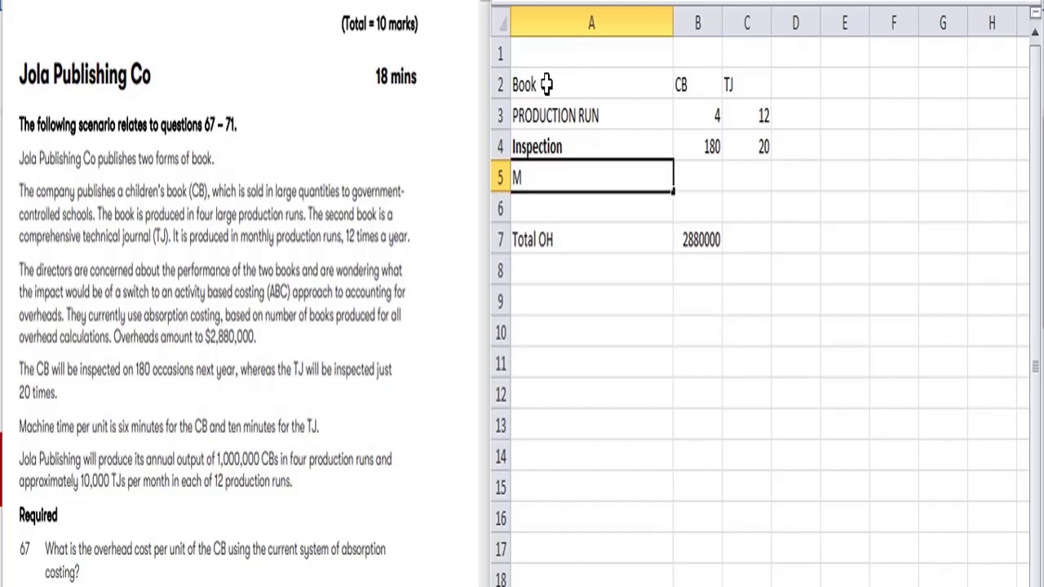
text(achine time/ unit)
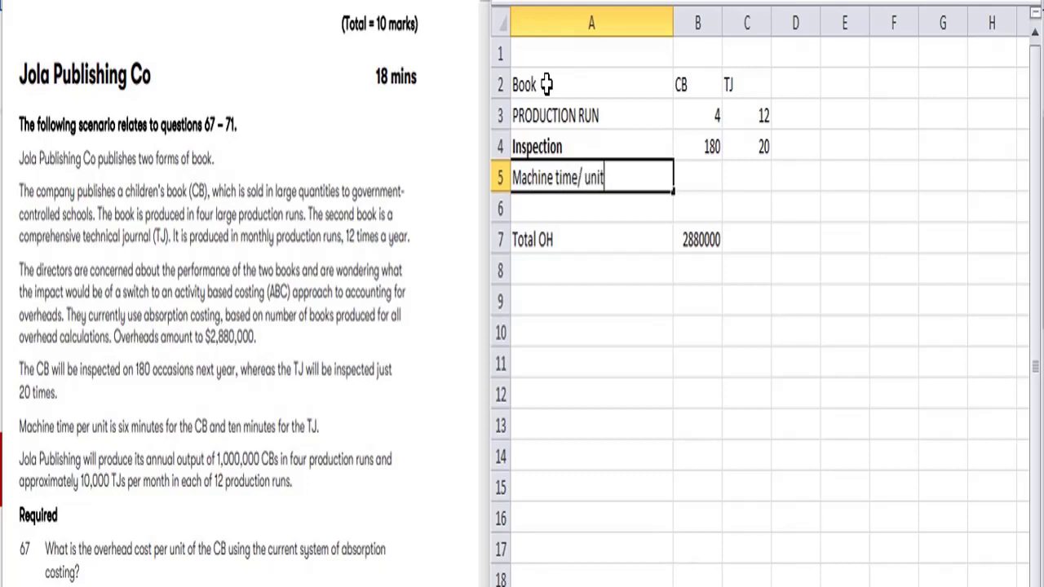
key(Tab)
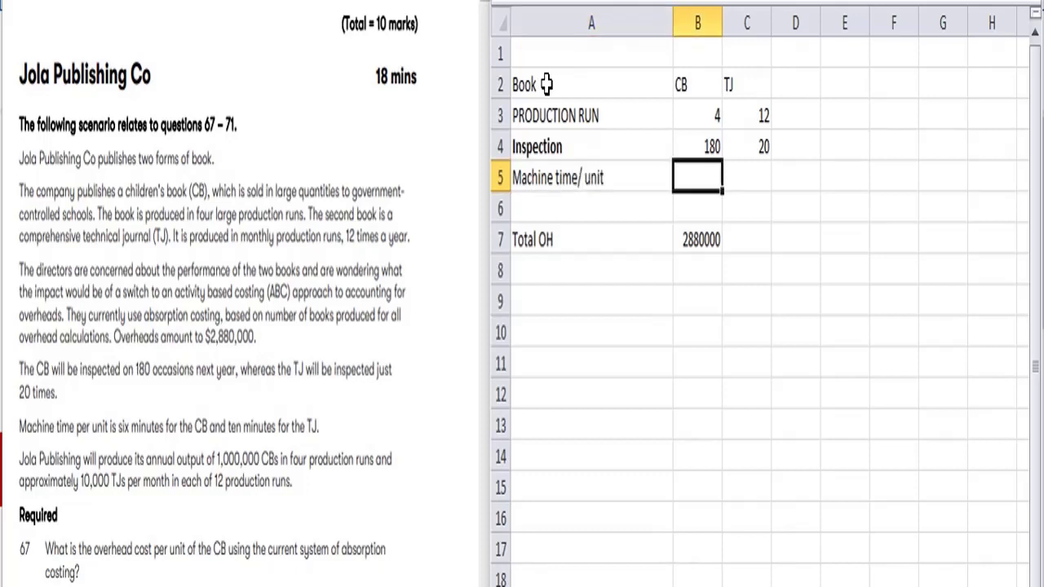
text(6)
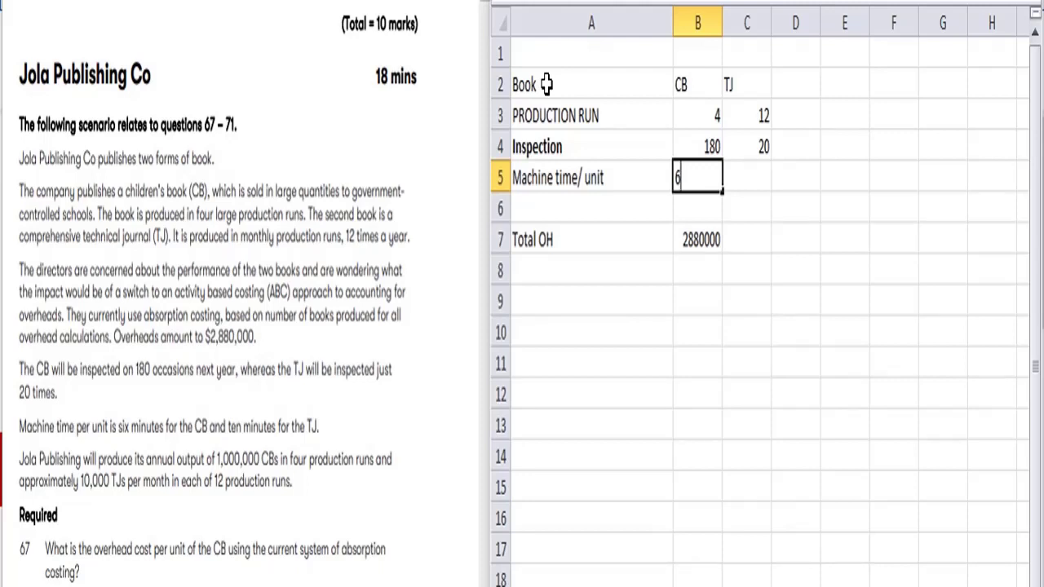
key(Tab)
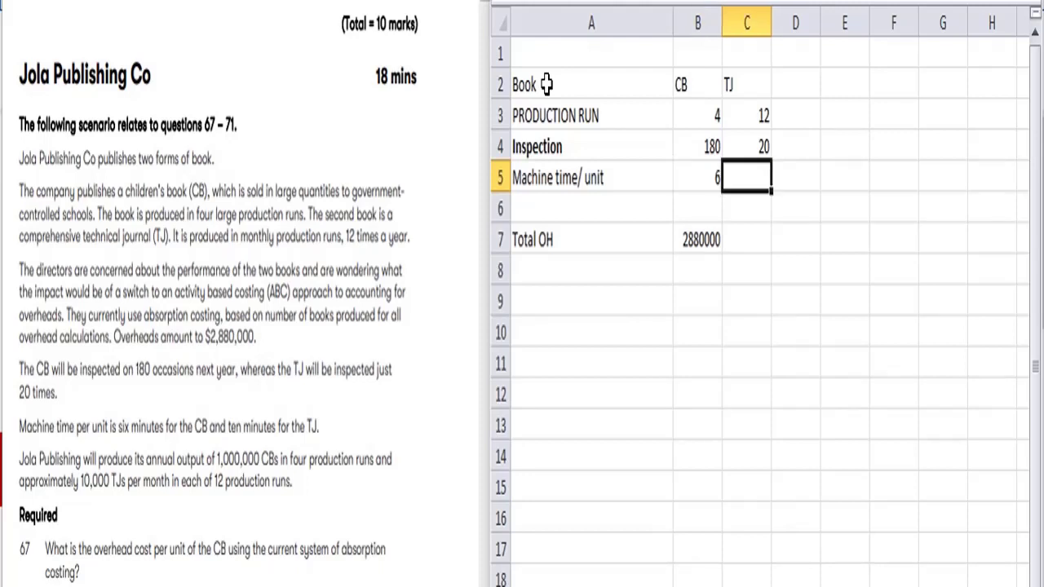
Append the unit (times) to the PRODUCTION RUN label in cell A3
double_click(624, 147)
key(ctrl+b)
double_click(632, 114)
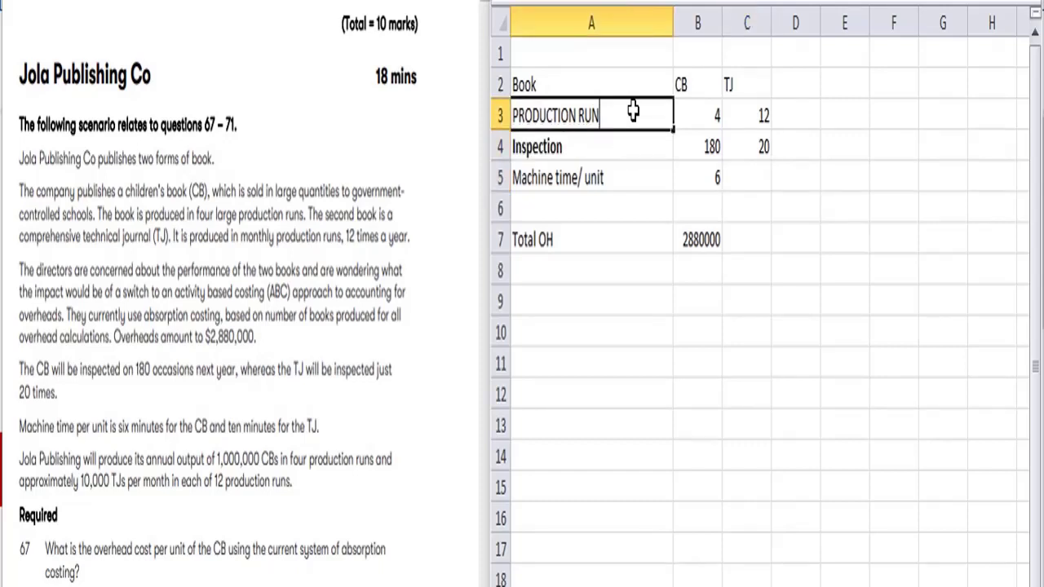
text((times))
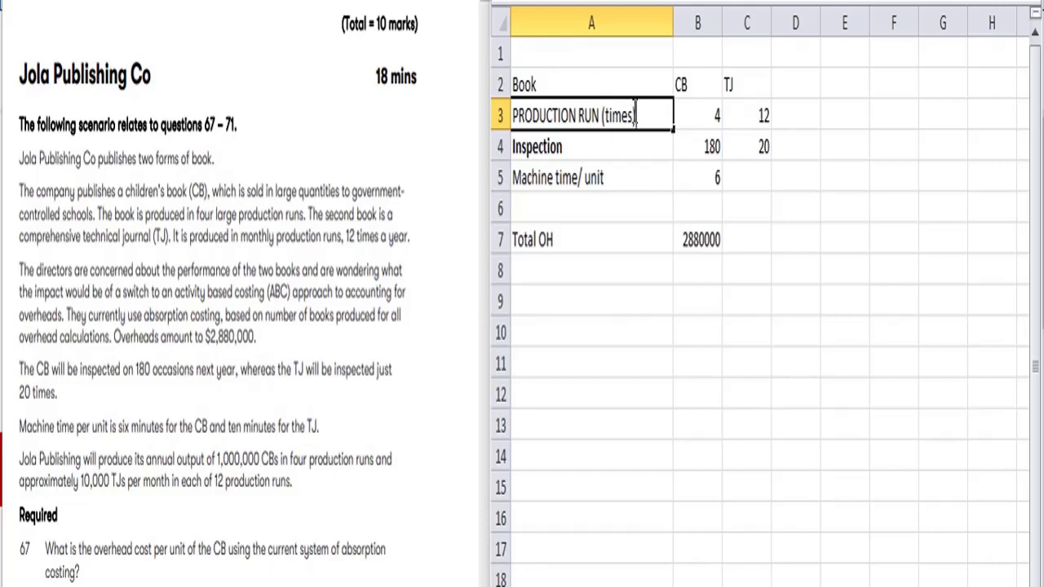
key(Return)
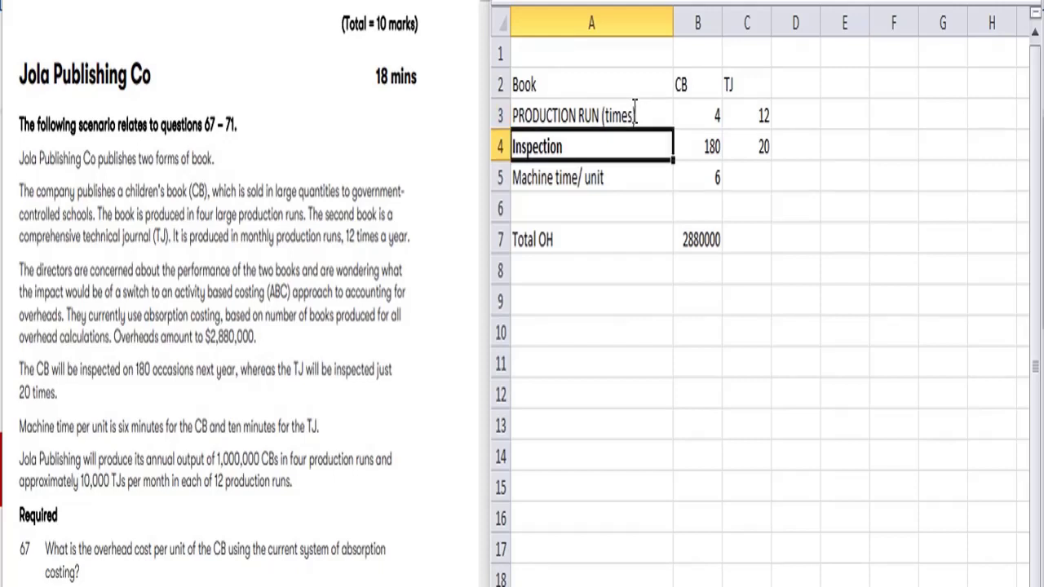
Append the unit (minutes) to the Machine time/ unit label in A5 and (times) to the Inspection label in A4
double_click(633, 178)
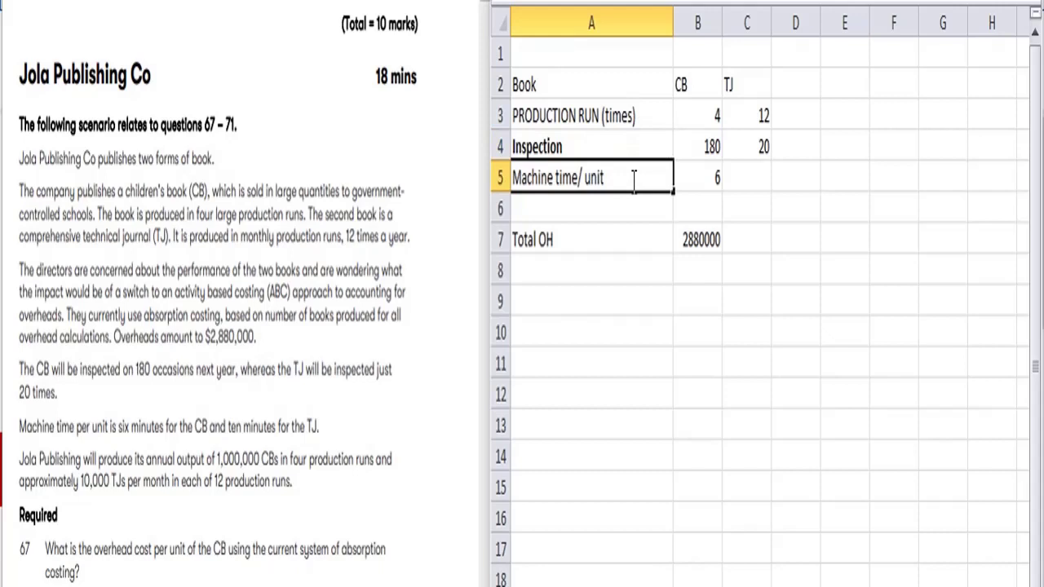
text((minutes))
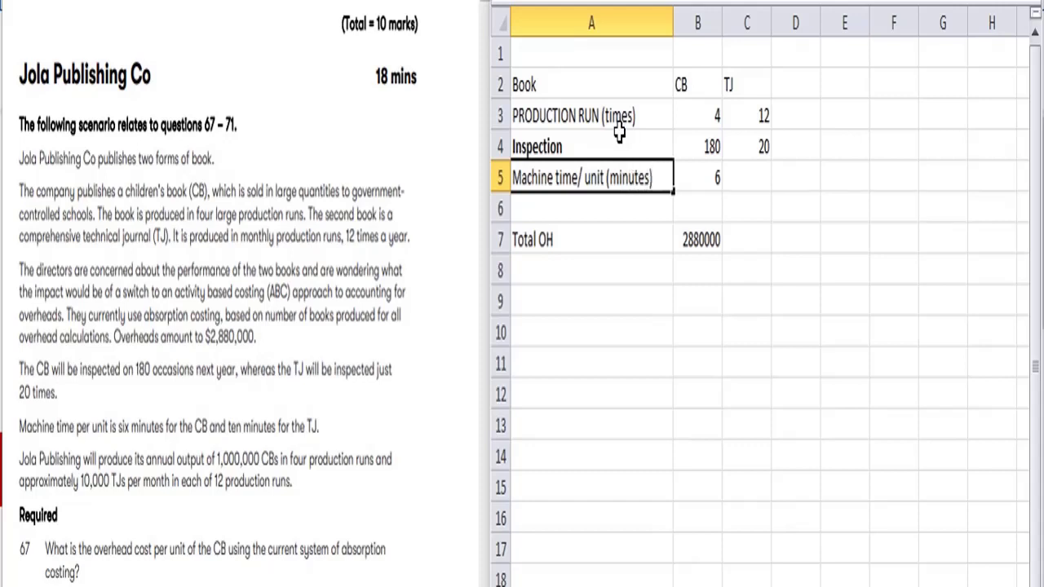
double_click(620, 142)
text((times)
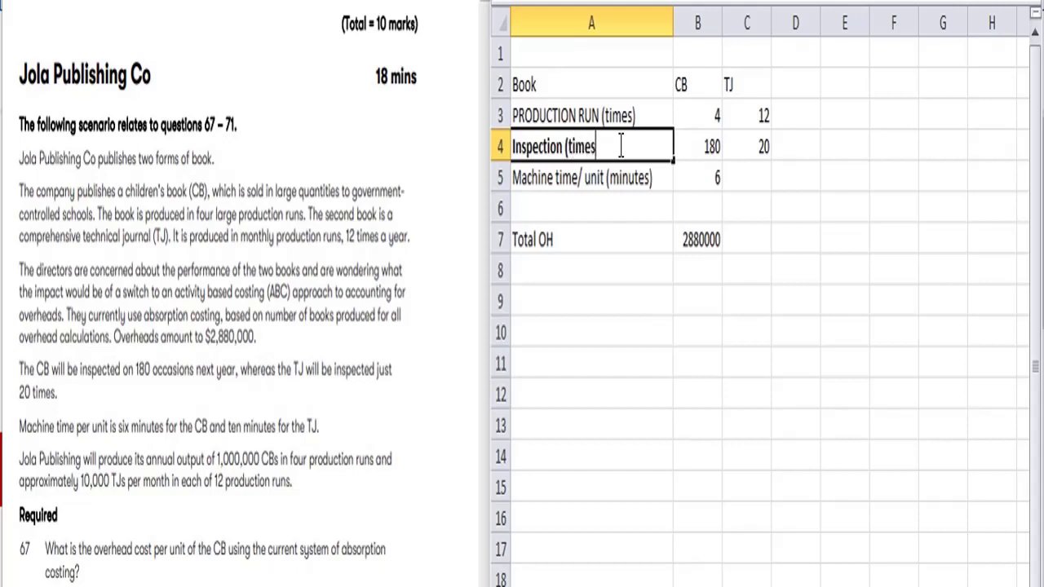
text())
key(Return)
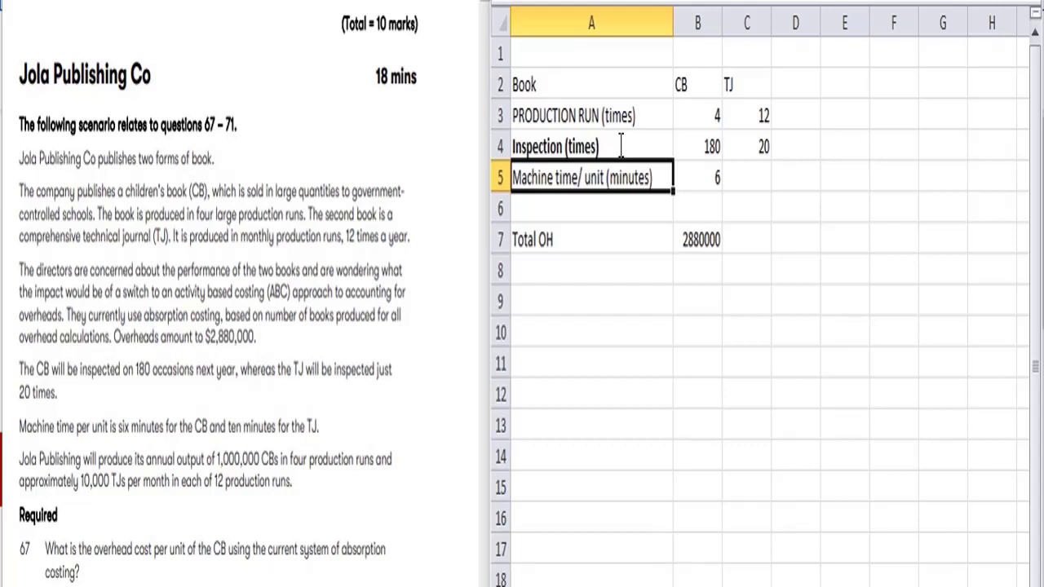
Enter 10 as the TJ machine time per unit in cell C5
key(Right)
key(Right)
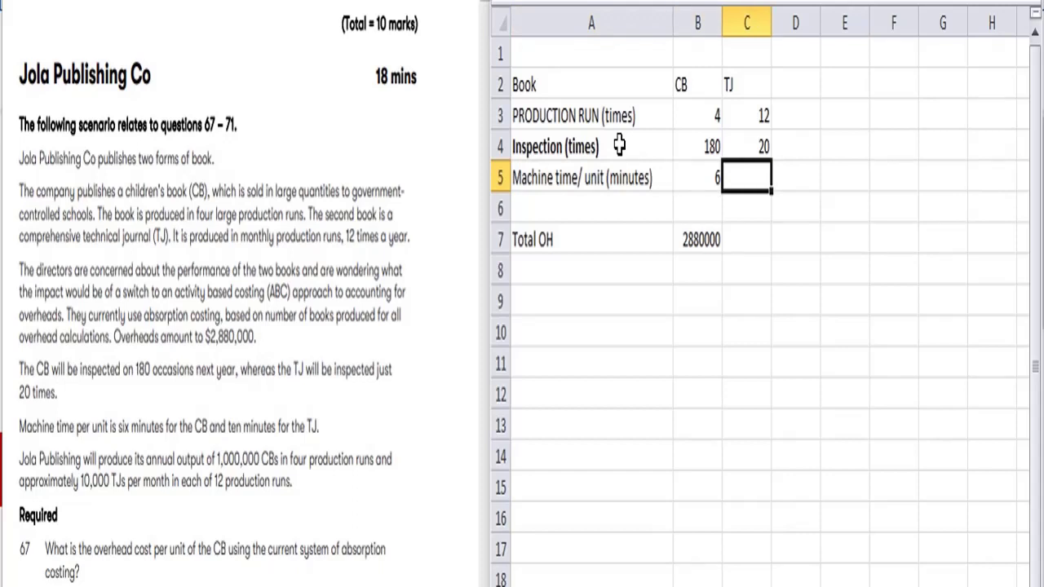
text(10)
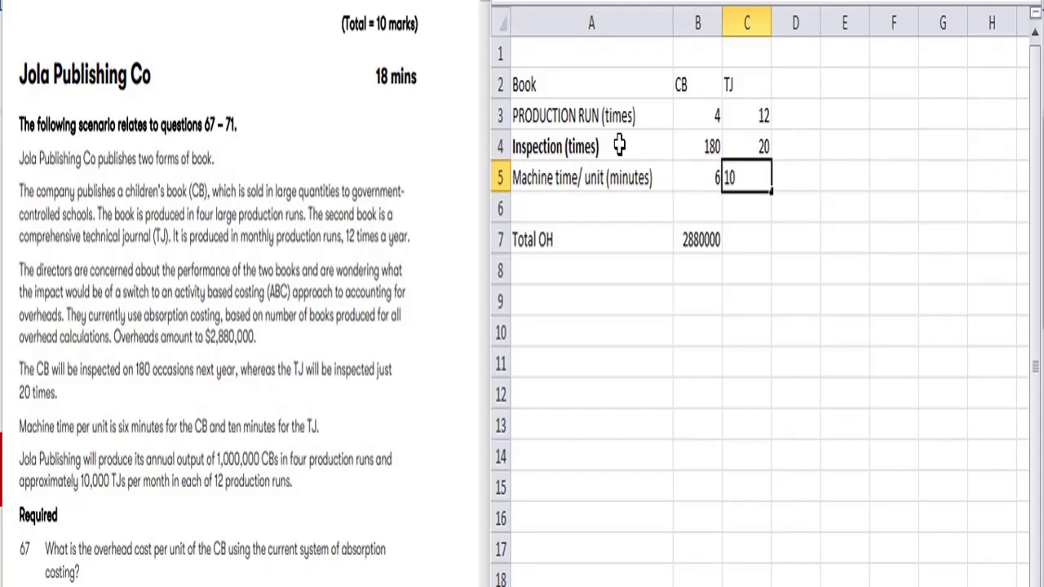
key(Return)
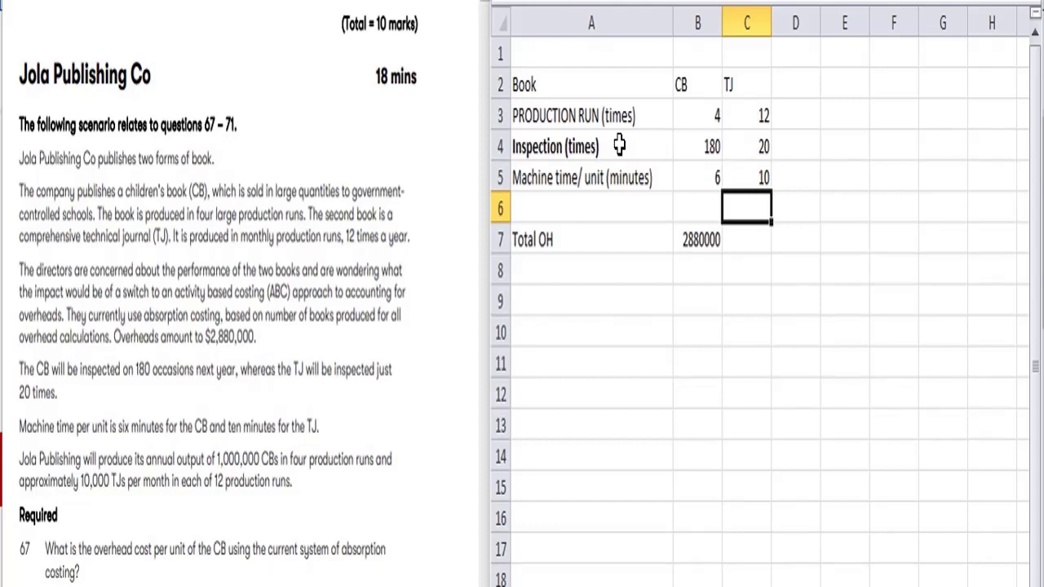
Enter the label output in cell A6 and the CB annual output 1000000 in B6
key(Left)
key(Left)
text(outputq)
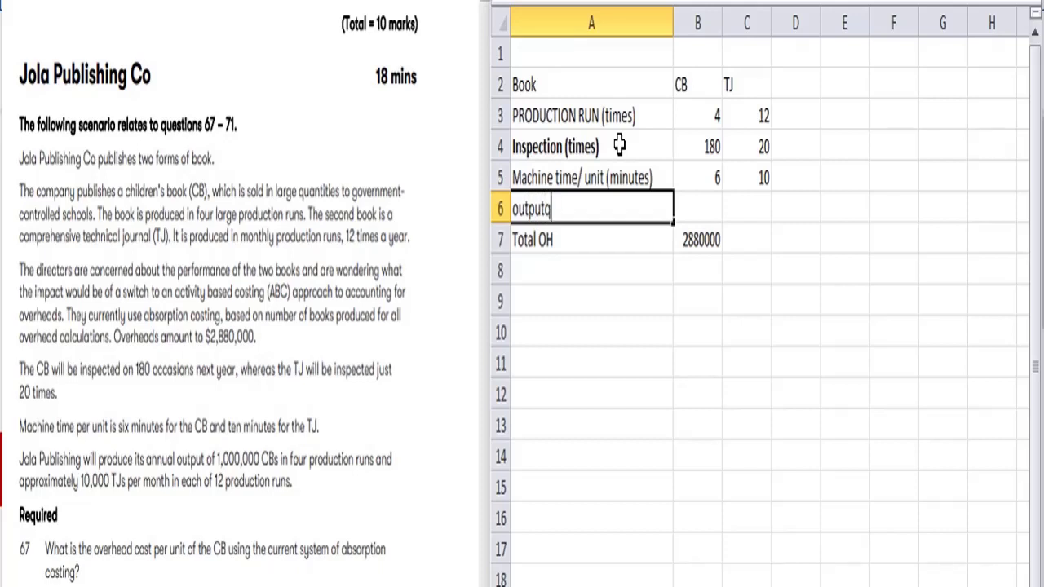
key(BackSpace)
key(Right)
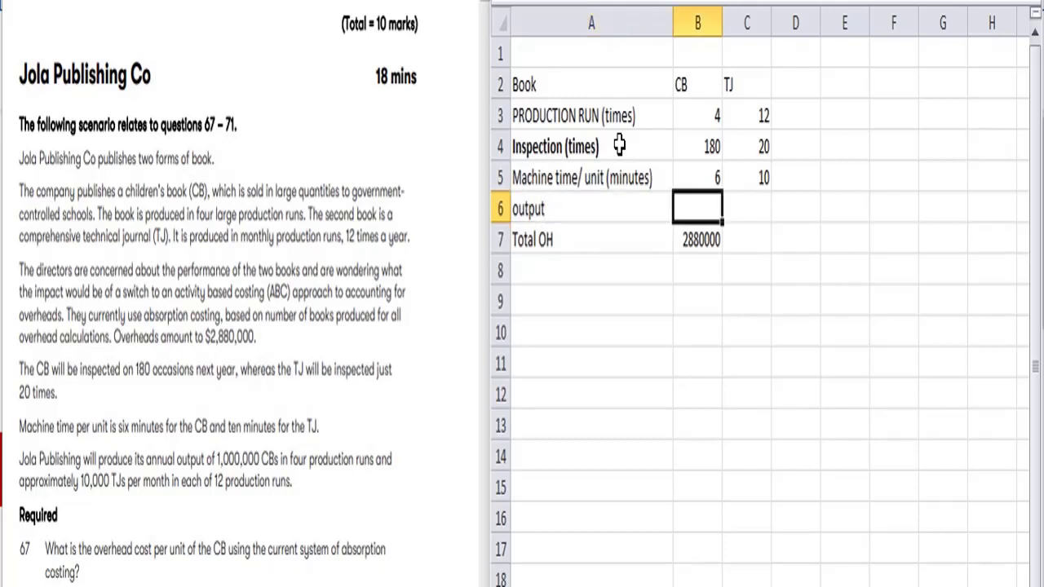
text(1000000)
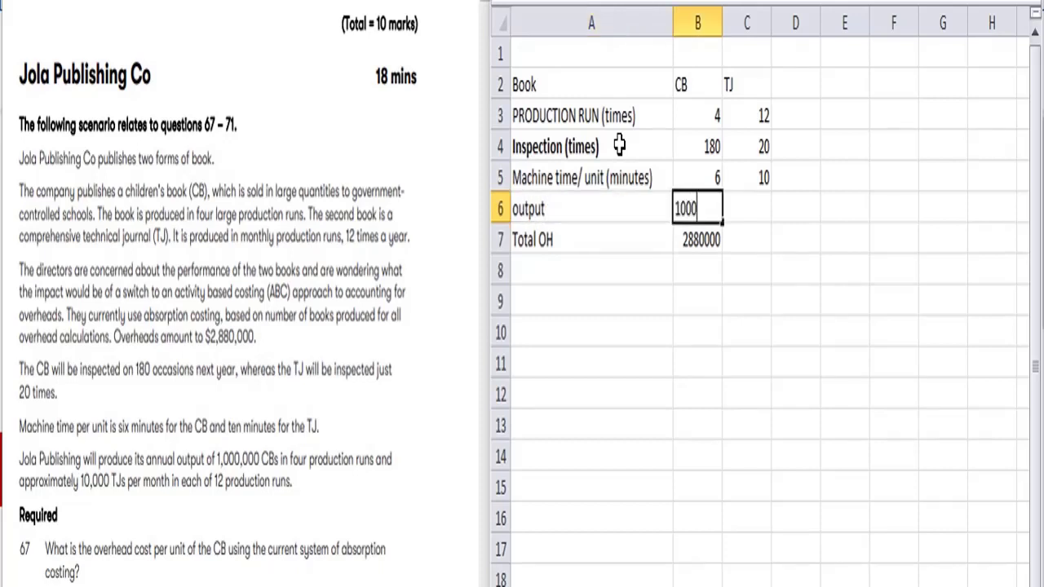
key(Return)
Calculate the TJ annual output in cell C6 with the formula =12*10000
key(Up)
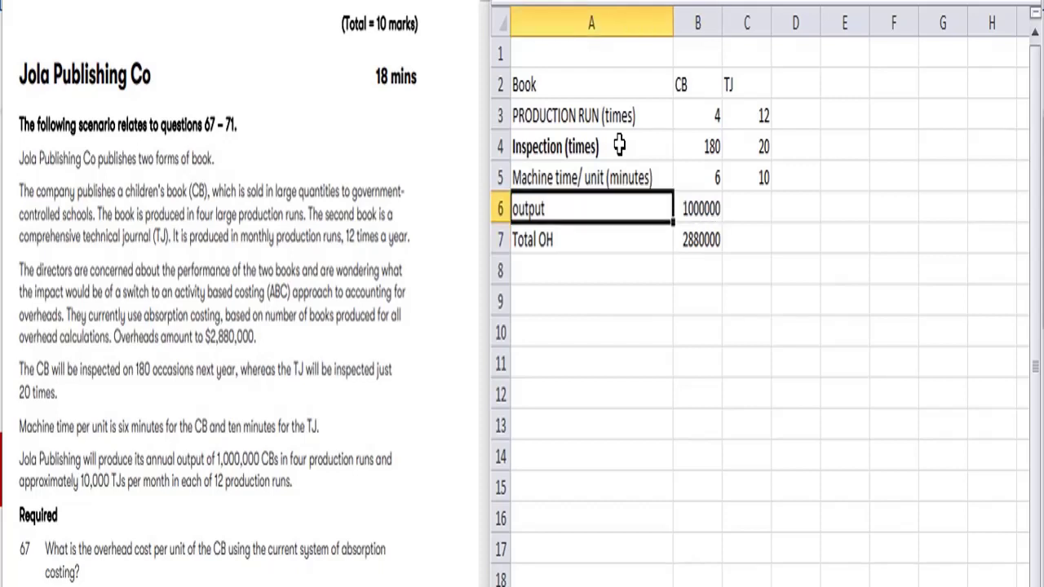
key(Right)
key(Right)
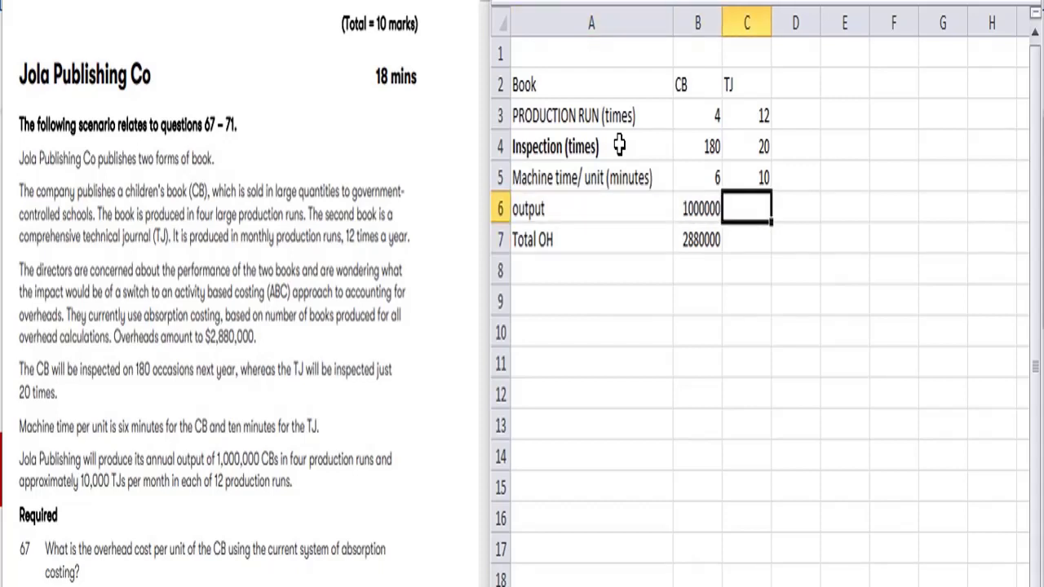
text(=1)
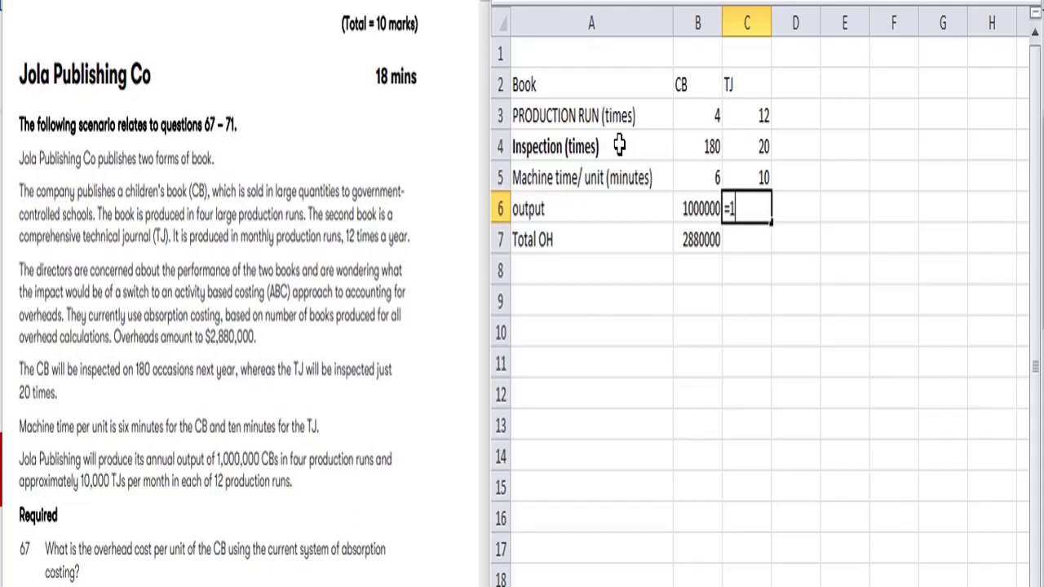
text(2*10000)
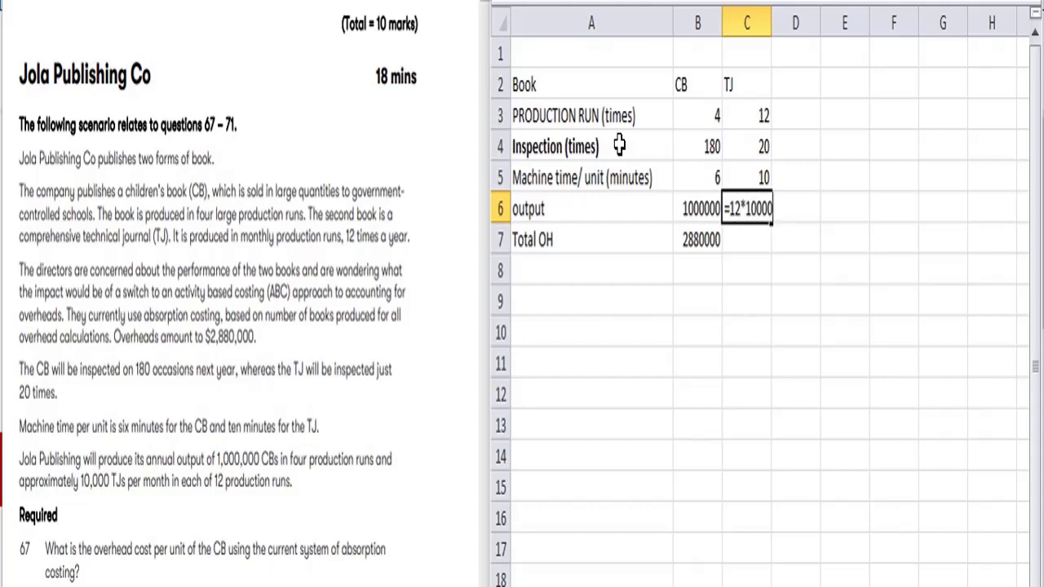
key(Return)
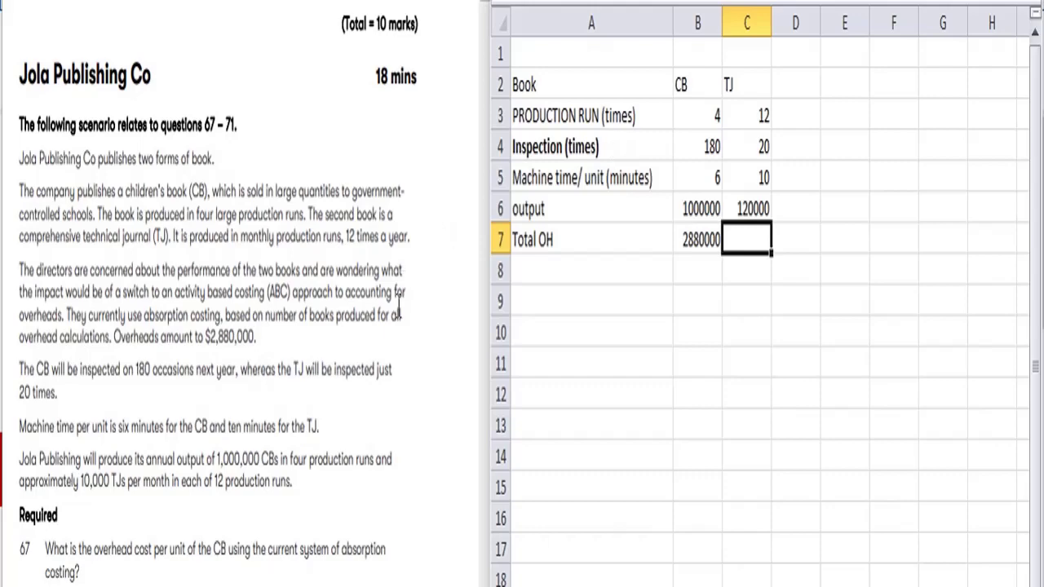
Review question 67 and its scenario, and add the column heading Total in cell D2
click(424, 355)
scroll(425, 357, down, 3)
scroll(424, 357, down, 3)
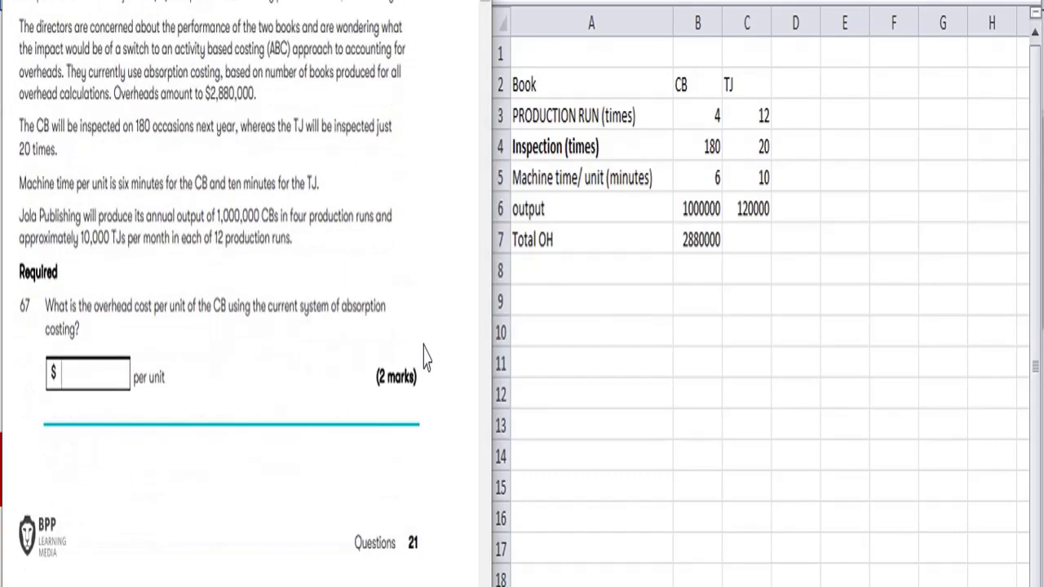
scroll(424, 356, up, 3)
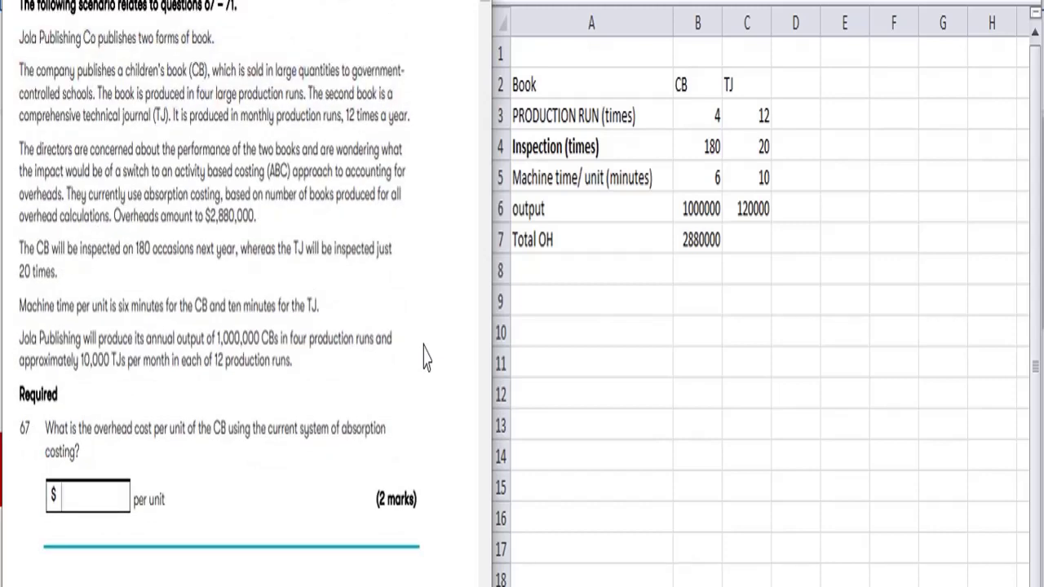
scroll(425, 357, up, 3)
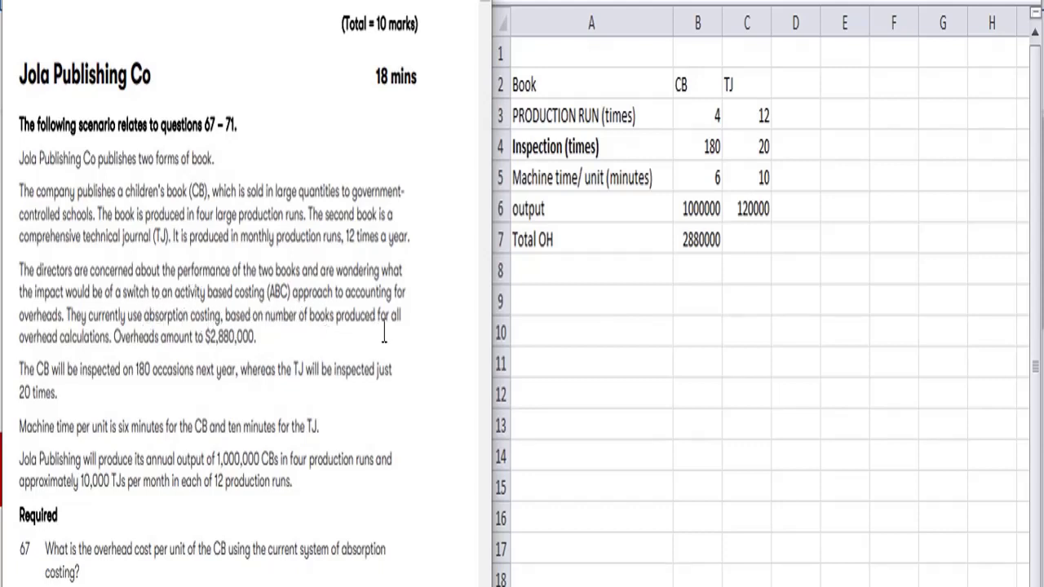
click(531, 287)
click(812, 83)
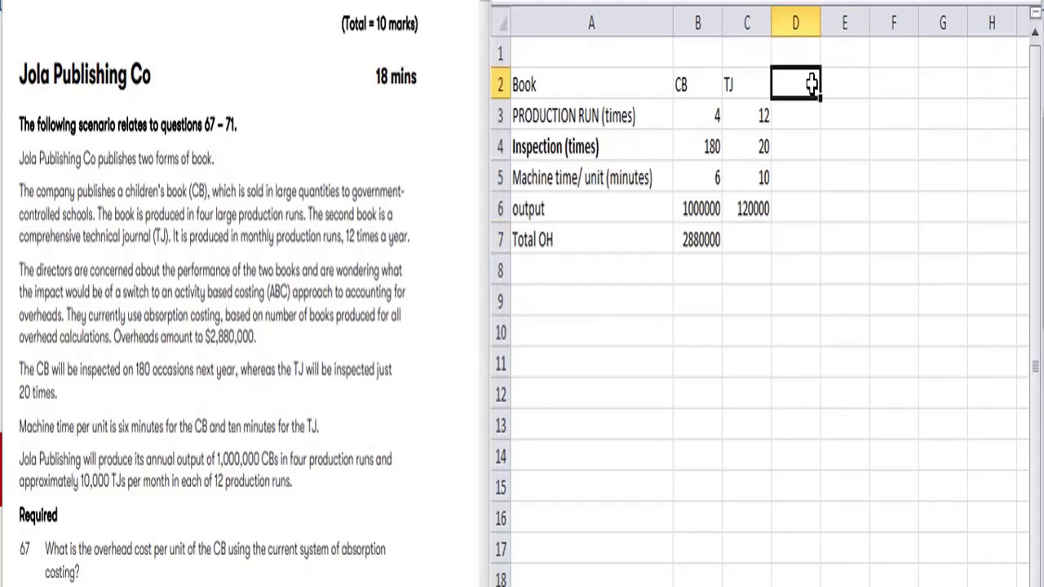
text(To)
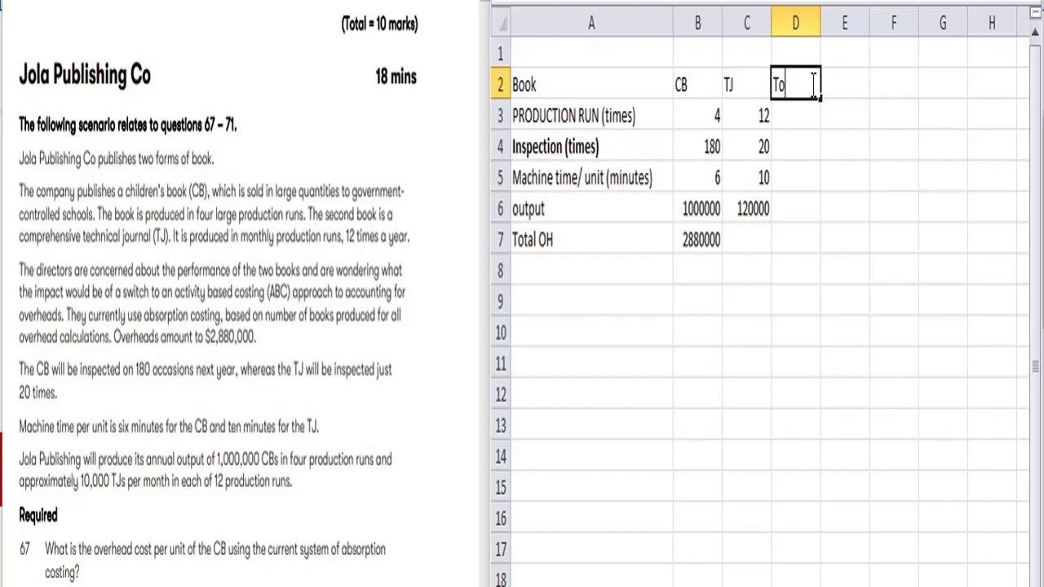
text(tal)
Calculate the total output of both books in cell D6 with the formula =B6+C6
key(Down)
key(Down)
key(Down)
key(Down)
text(=)
key(Left)
key(Left)
text(+)
key(Left)
key(Return)
Enter the label OAR in cell A9, below the Total OH row
key(Down)
key(Left)
key(Left)
key(Left)
key(Down)
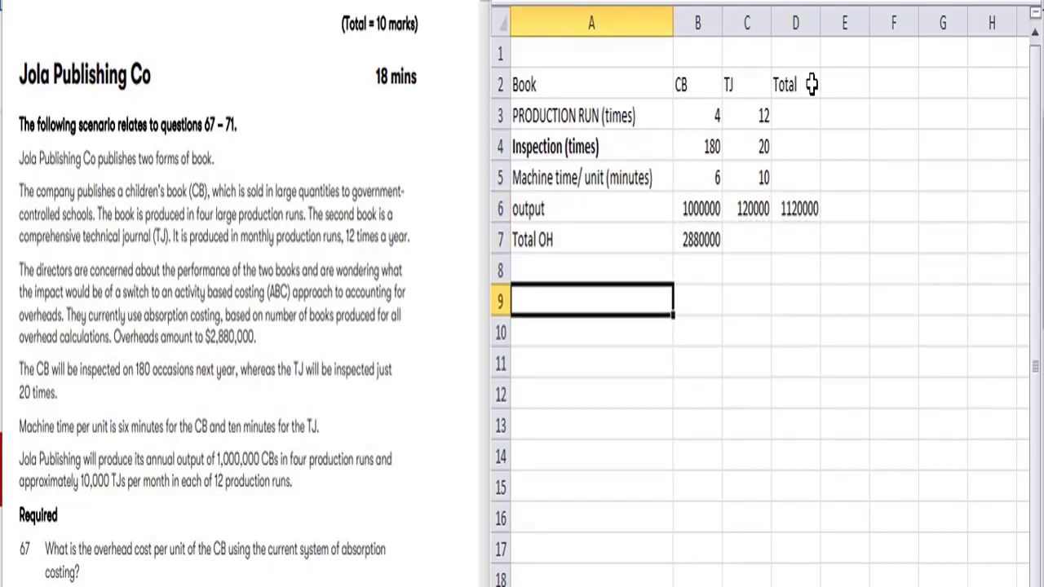
text(OAR)
key(Tab)
Calculate the overhead absorption rate in B9 by dividing total overhead by total output, using =B7/D6
text(=)
key(Up)
key(Up)
text(/)
key(Up)
key(Up)
key(Up)
key(Right)
key(Right)
key(Return)
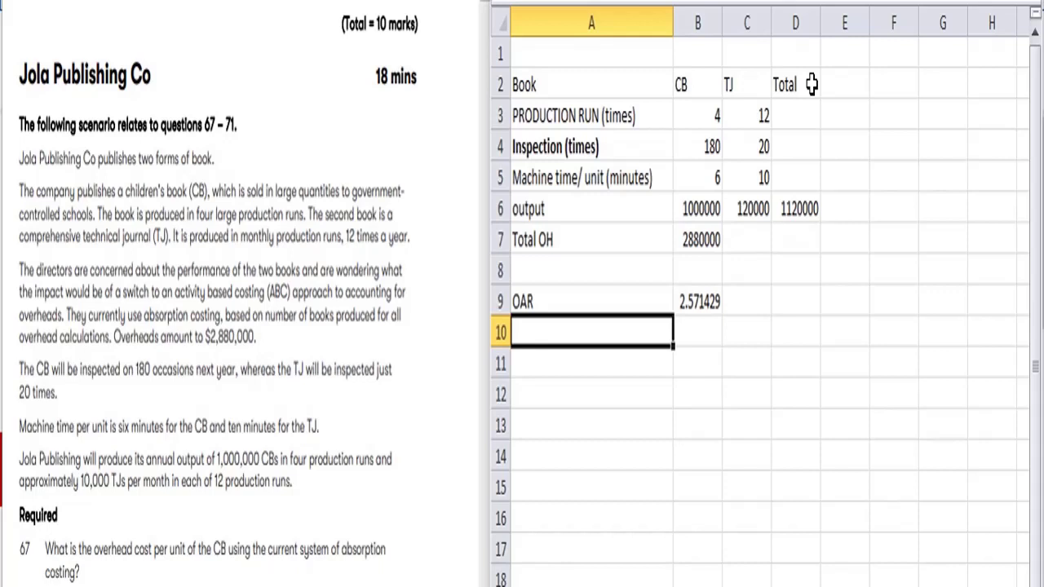
Reduce the displayed precision of the OAR value in B9 to two decimal places
key(Up)
key(Right)
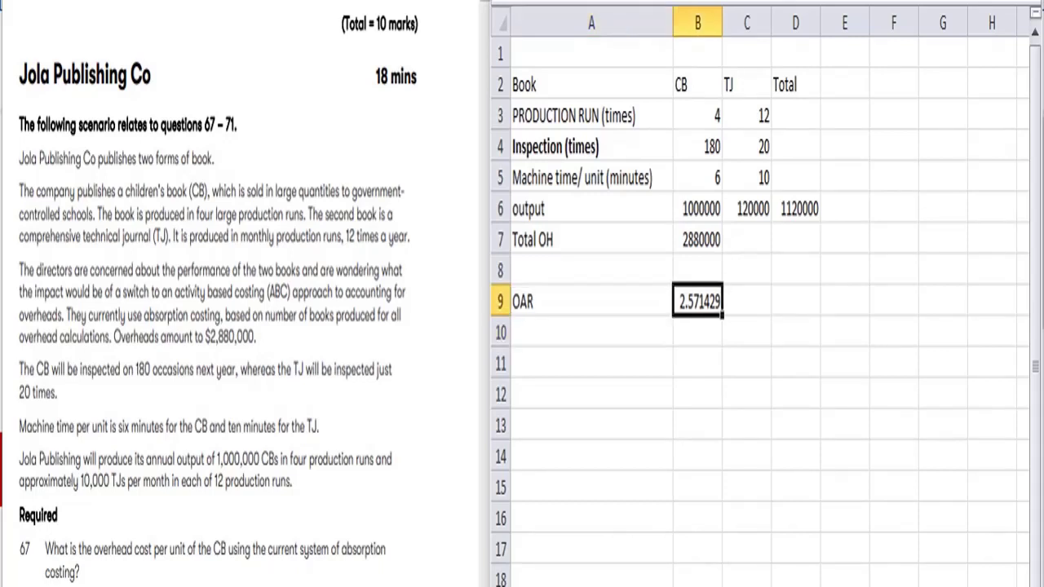
key(alt+h)
key(9)
key(alt+h)
key(9)
key(alt+h)
key(9)
key(alt+h)
key(9)
Enter the unit note PER UNIT in cell C9 beside the OAR value
key(Right)
text(PER UNIT)
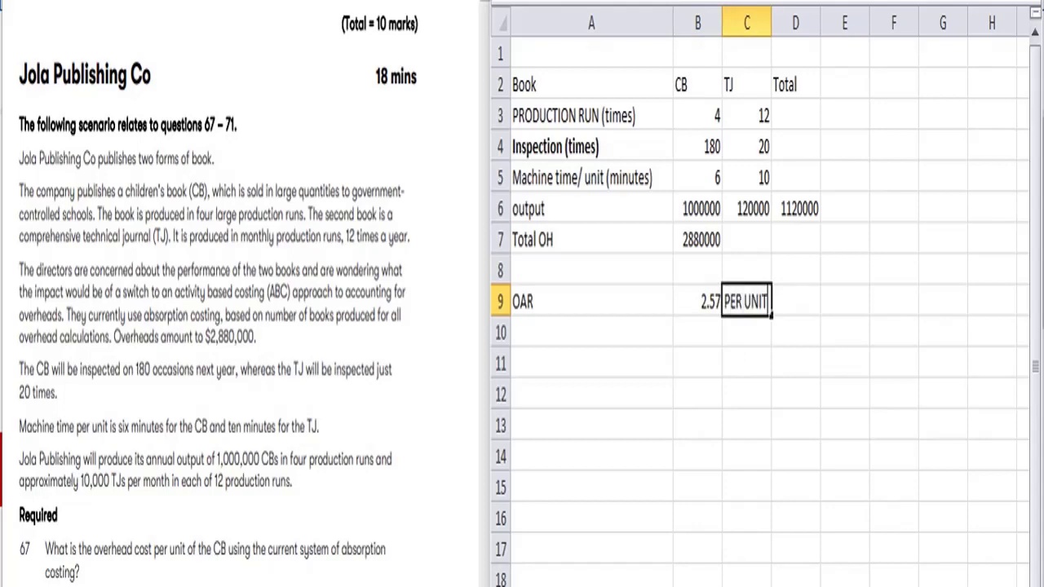
key(Return)
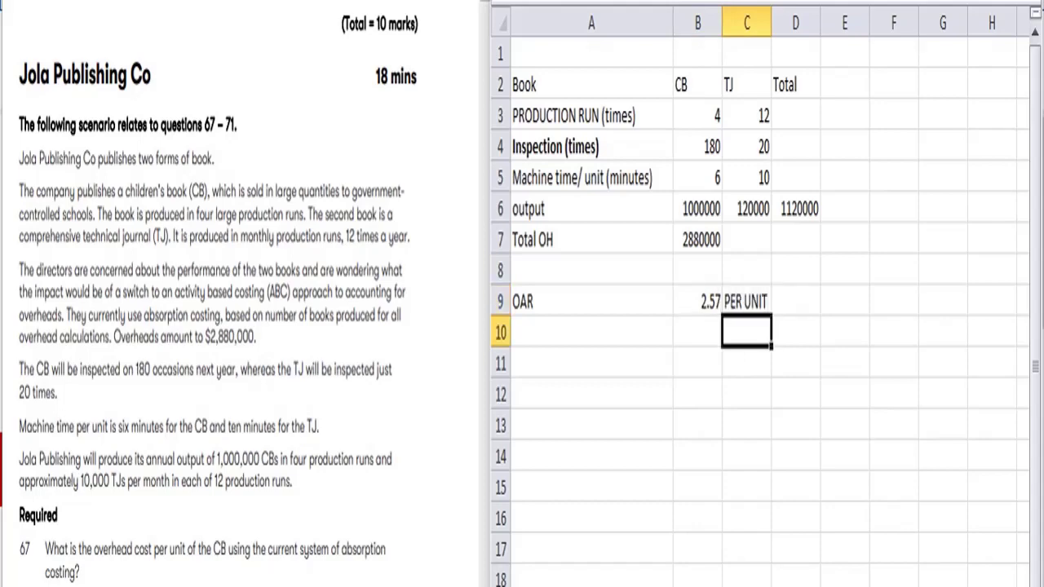
Go on to question 69 in the question document and enter the heading Question 69 in cell A11
click(471, 226)
scroll(469, 227, down, 2)
scroll(469, 229, down, 3)
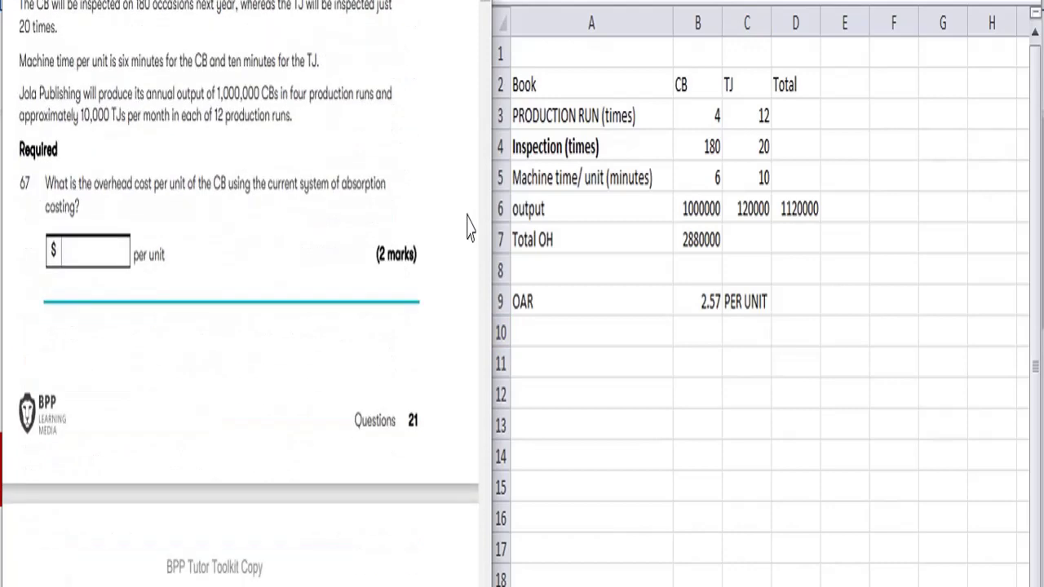
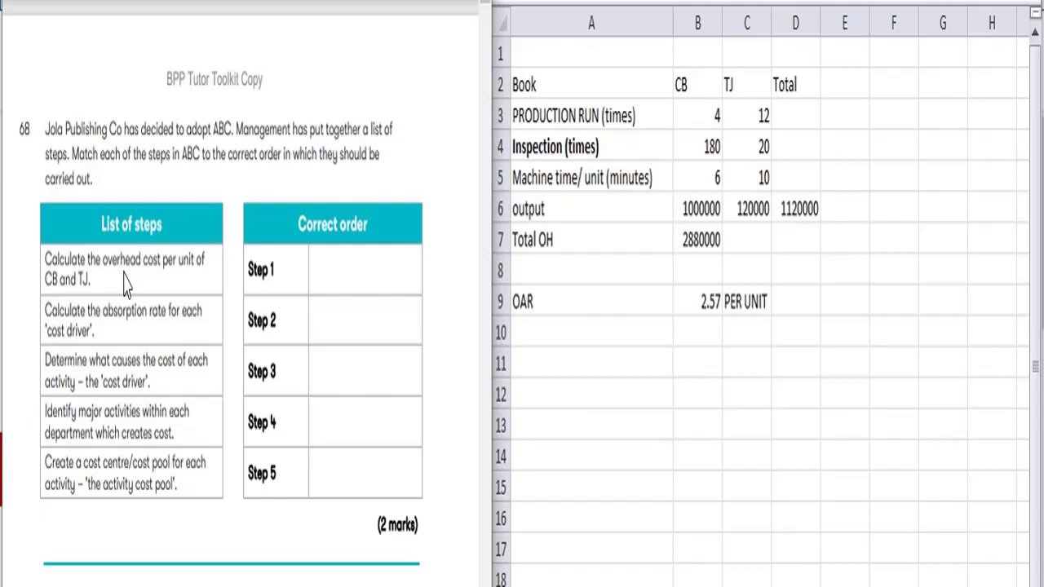
scroll(125, 281, down, 10)
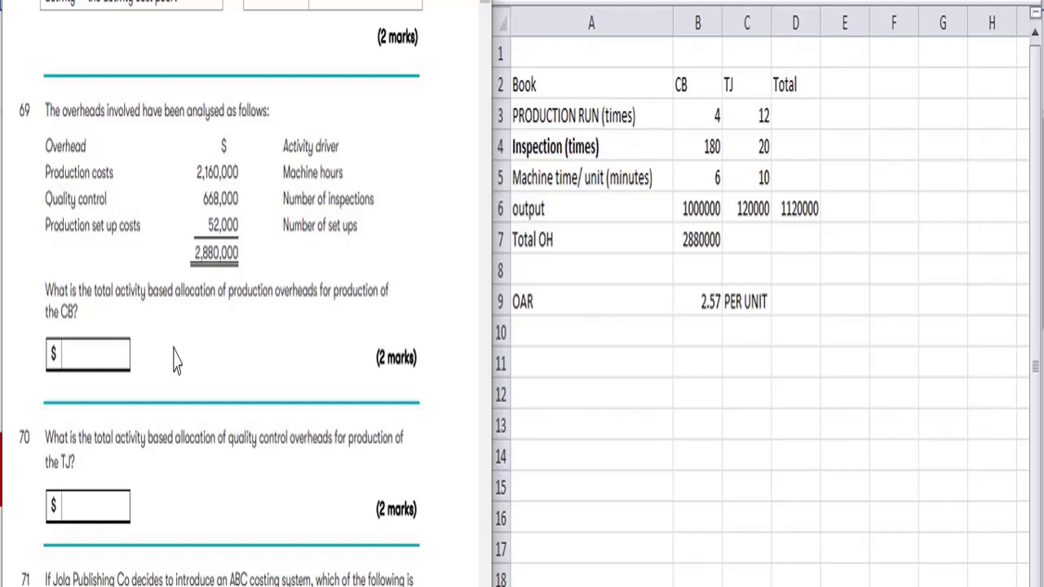
click(518, 368)
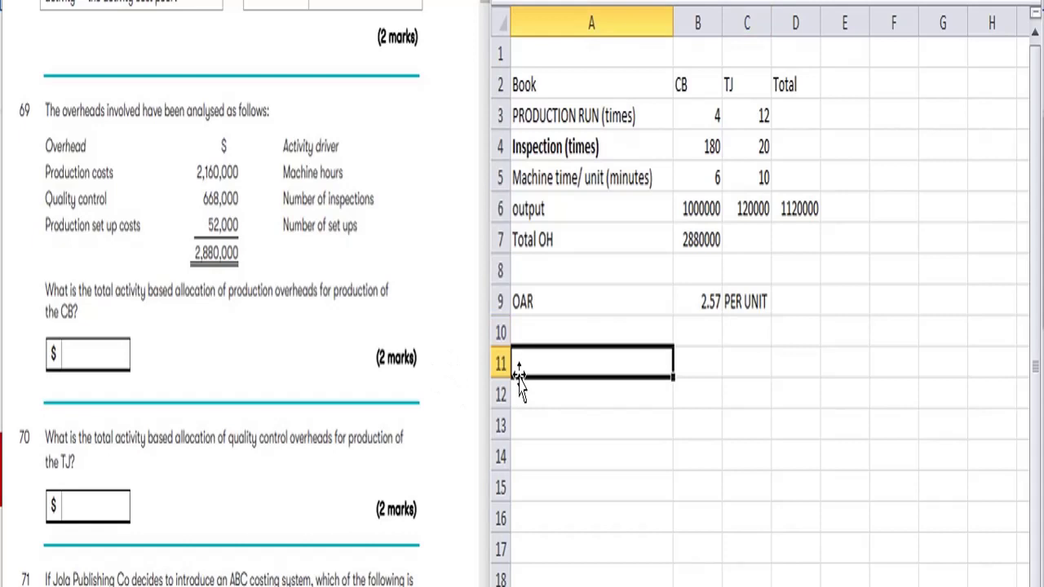
text(Que)
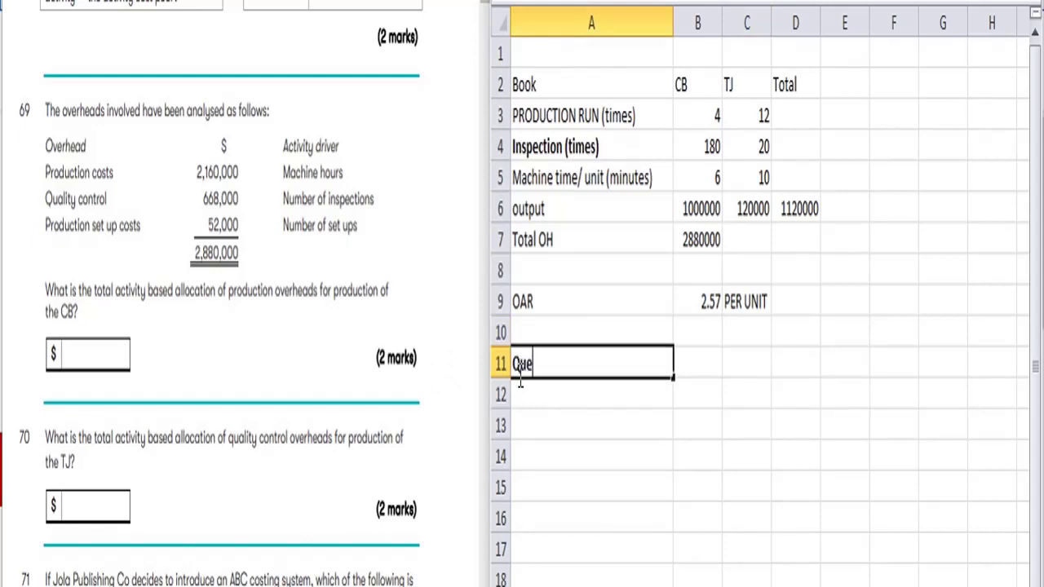
text(stion 69)
key(Return)
key(Return)
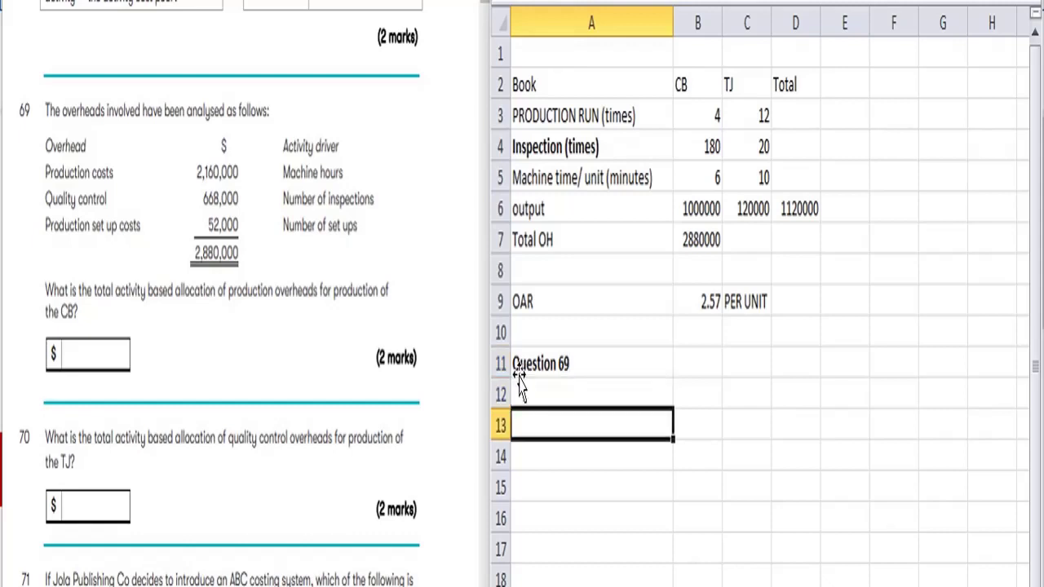
Enter the label Production cost in cell A13 and the amount 2160000 in B13
text(Production cost)
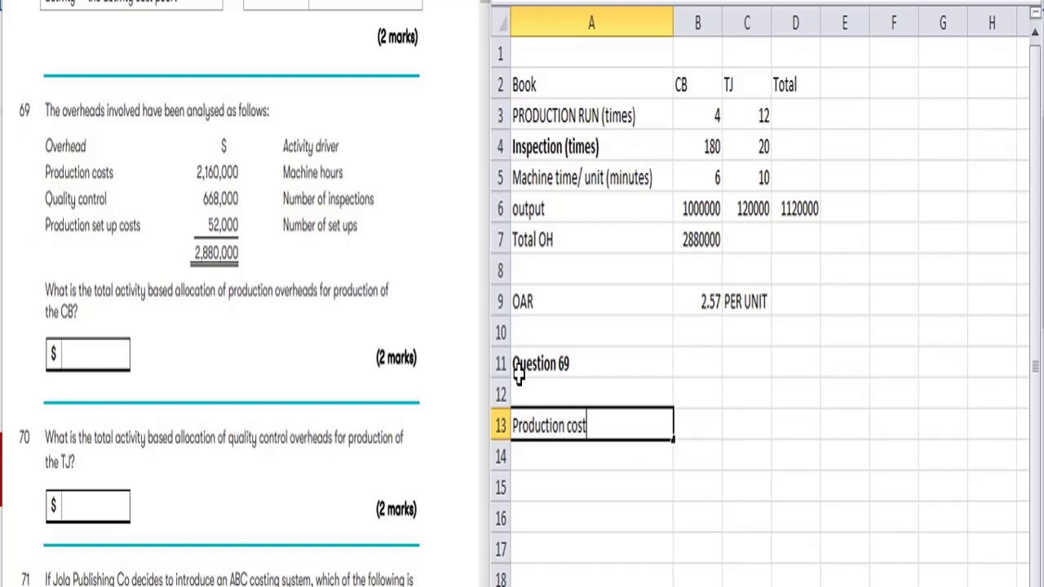
key(Tab)
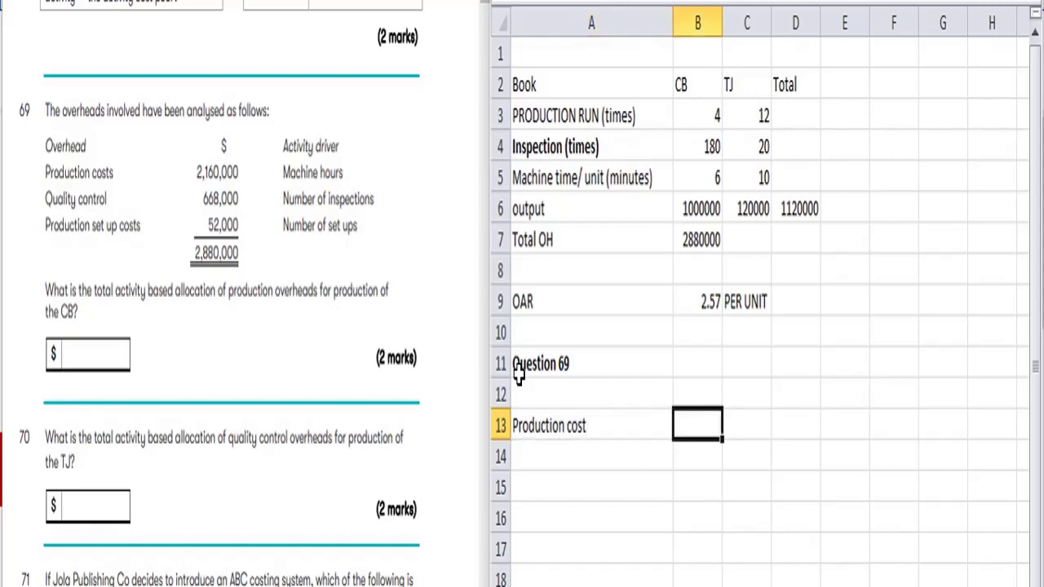
text(216)
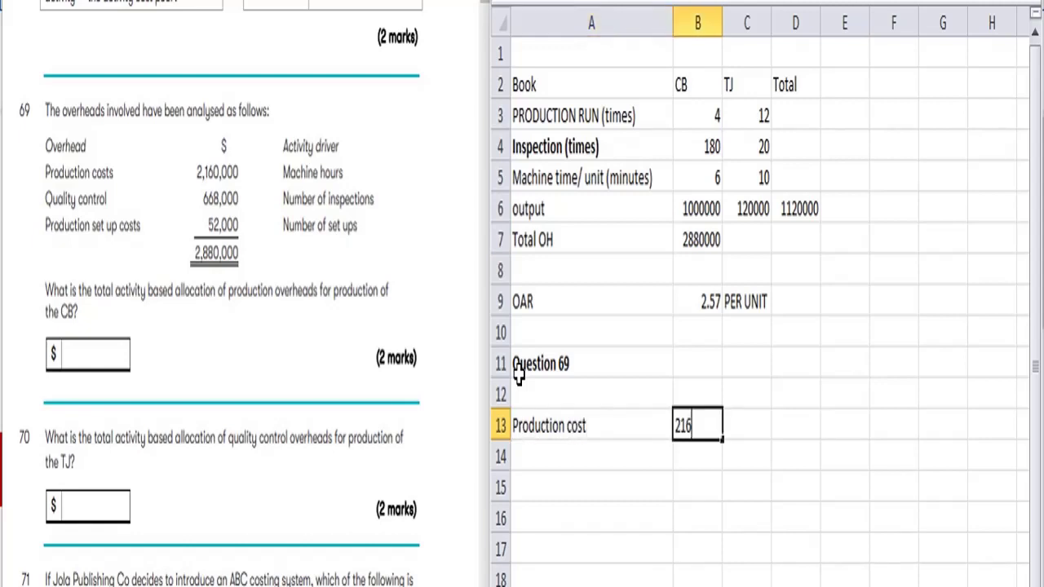
text(0000)
key(Return)
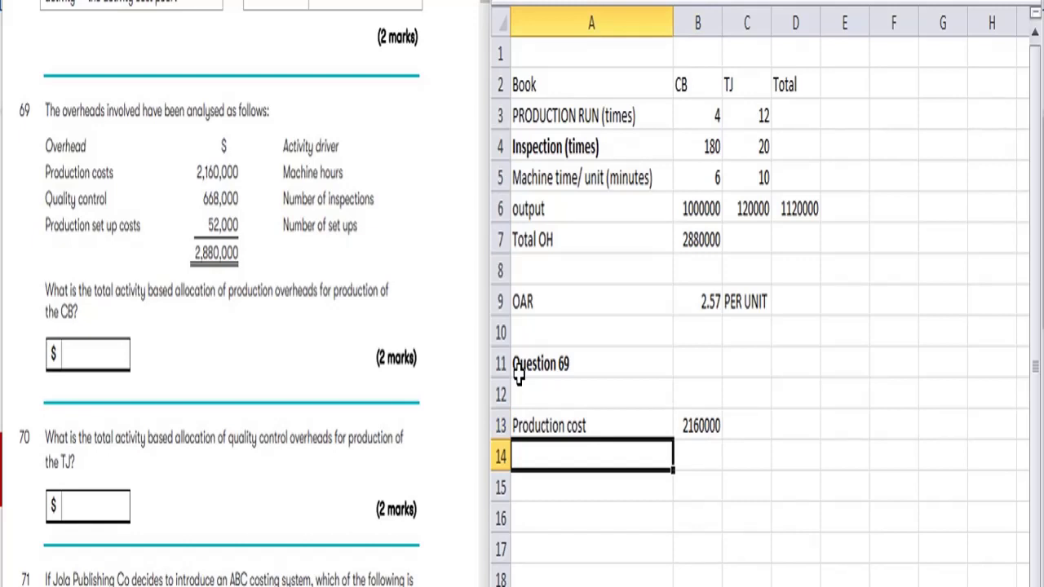
Enter the heading Cost pool in cell A12 above the Production cost label
key(Up)
key(Right)
key(Right)
key(Right)
key(Up)
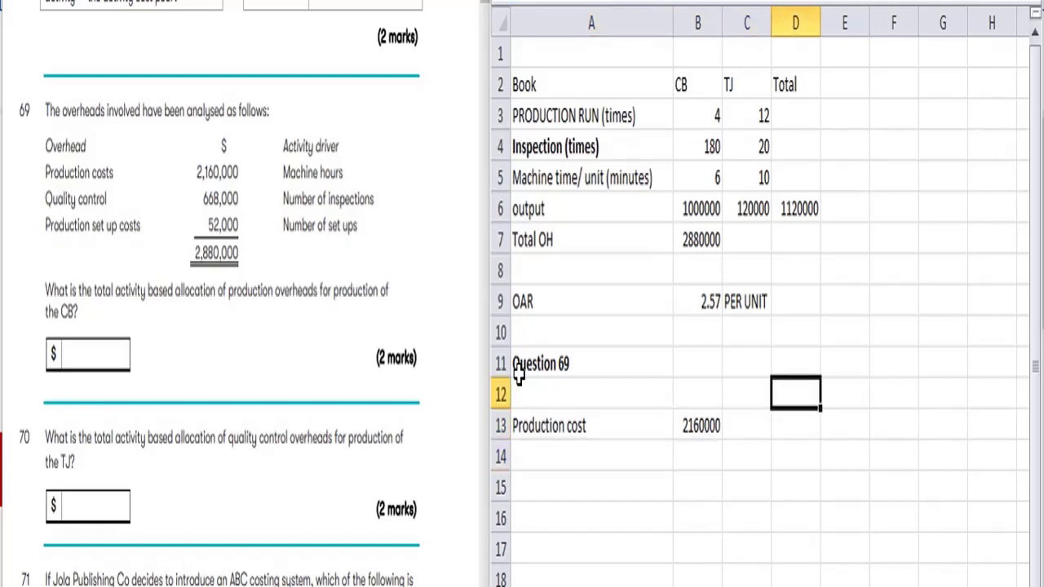
key(Left)
key(Left)
key(Left)
text(CB)
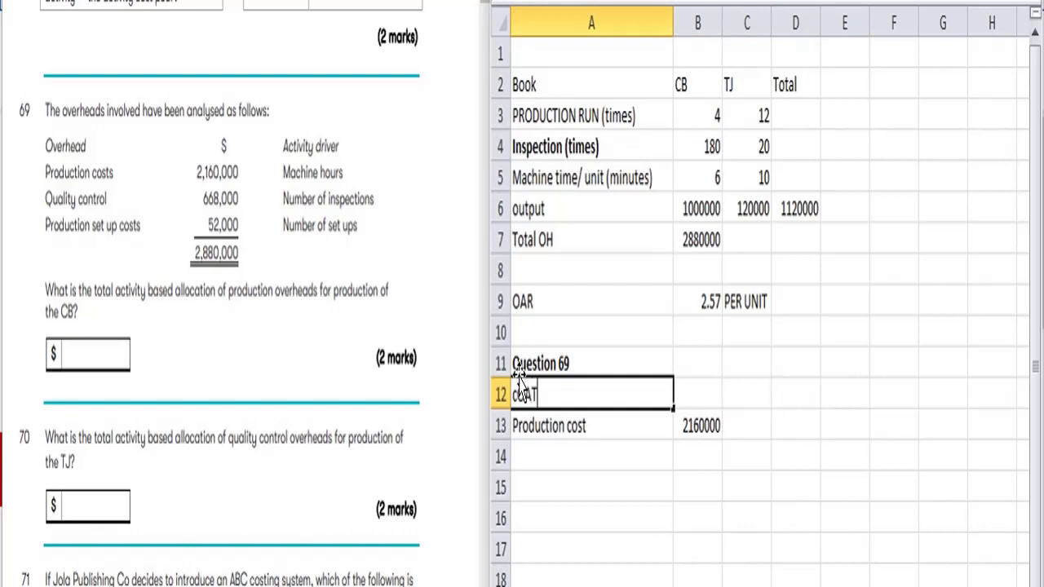
key(BackSpace)
key(BackSpace)
text(Cos)
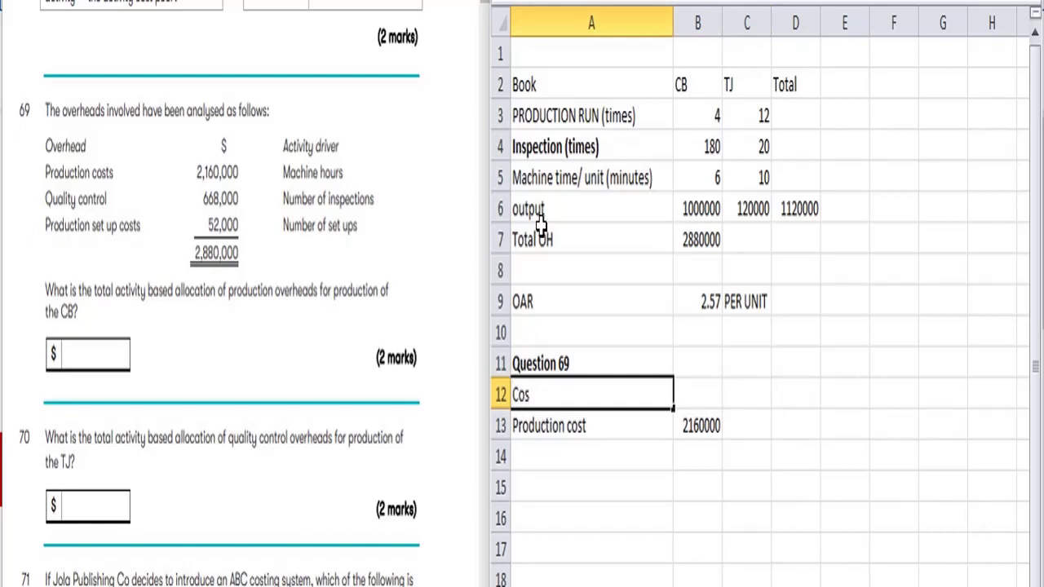
text(t per)
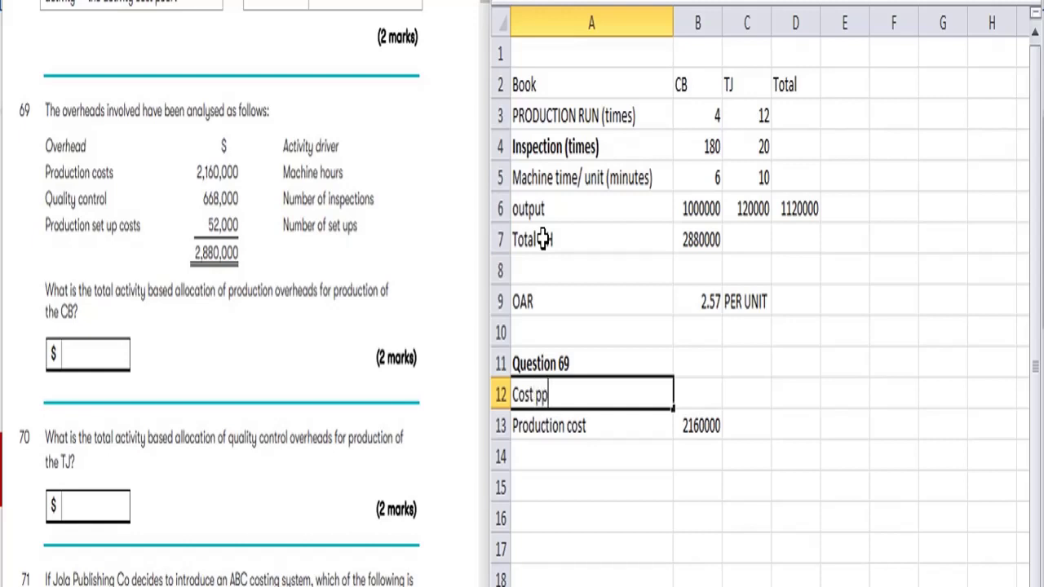
key(BackSpace)
key(BackSpace)
text(ool)
key(Tab)
Enter the heading Cost Driver in cell C12
key(Tab)
text(Cost )
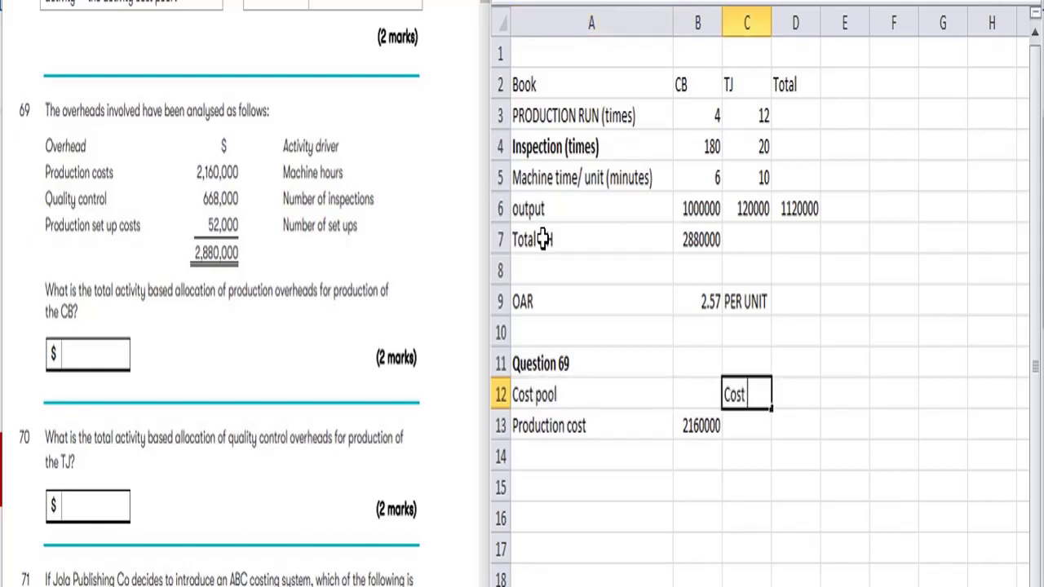
text(Drive)
key(Return)
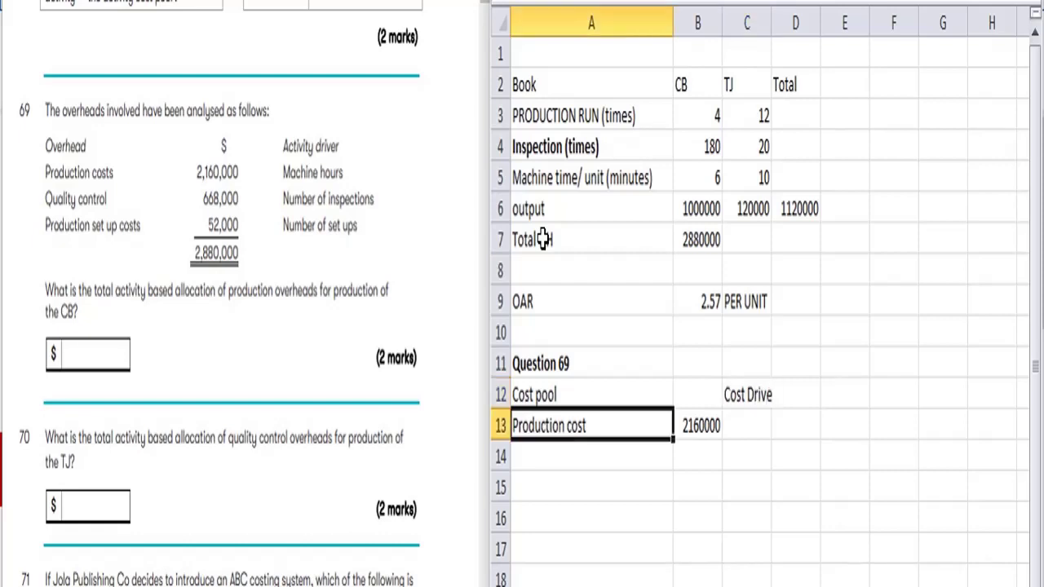
key(Up)
key(Right)
key(Right)
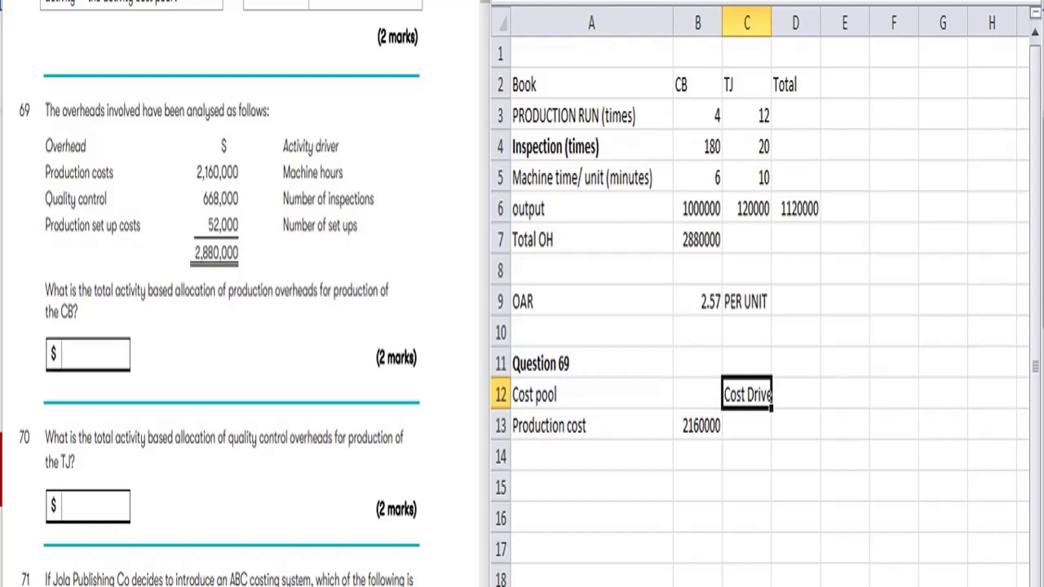
key(F2)
text(r)
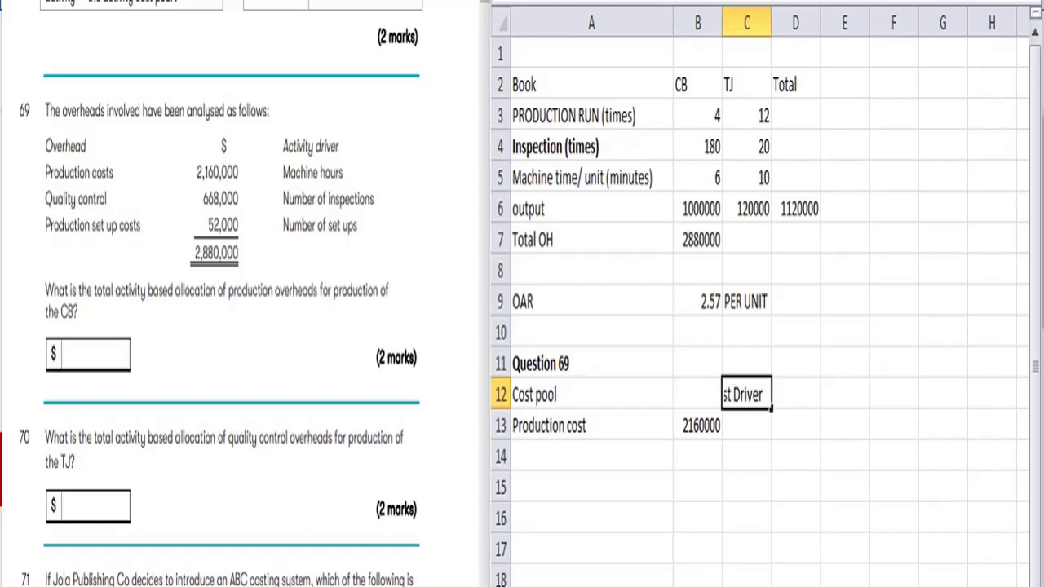
key(Return)
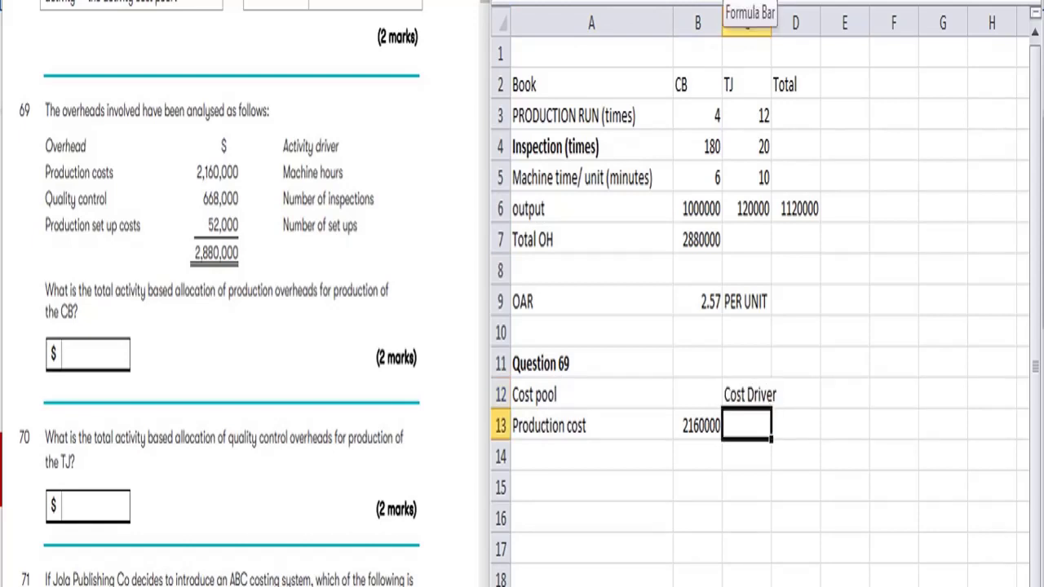
Enter Machine hours in C13 as the cost driver for the production cost
text(Machine hours)
key(Tab)
key(Tab)
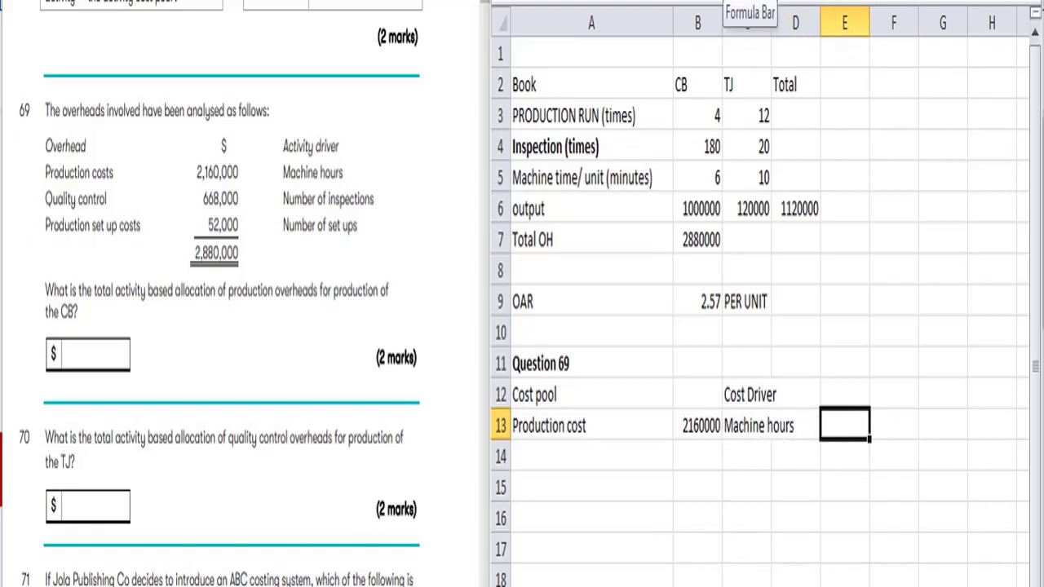
Add the cost pool labels Quality Control in A14 and Production set up cost in A15
key(Down)
key(Left)
key(Left)
key(Left)
key(Left)
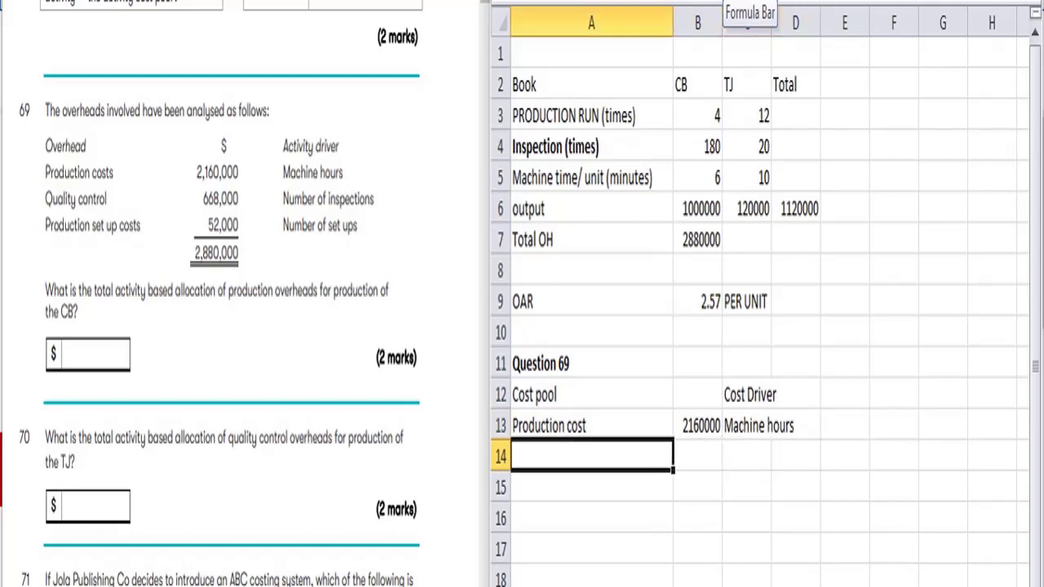
text(Quality Control)
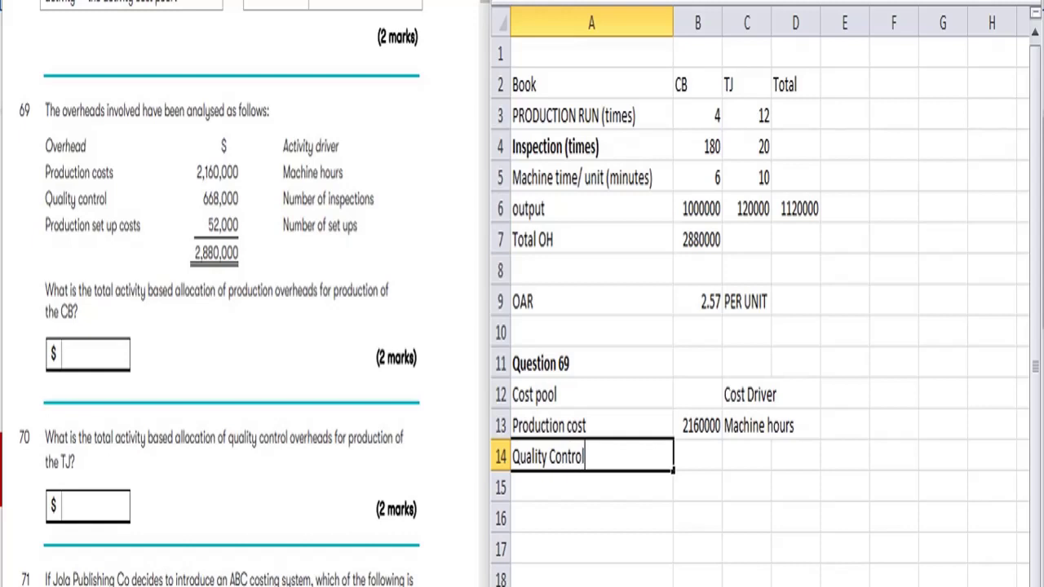
key(Return)
text(Production set up cost)
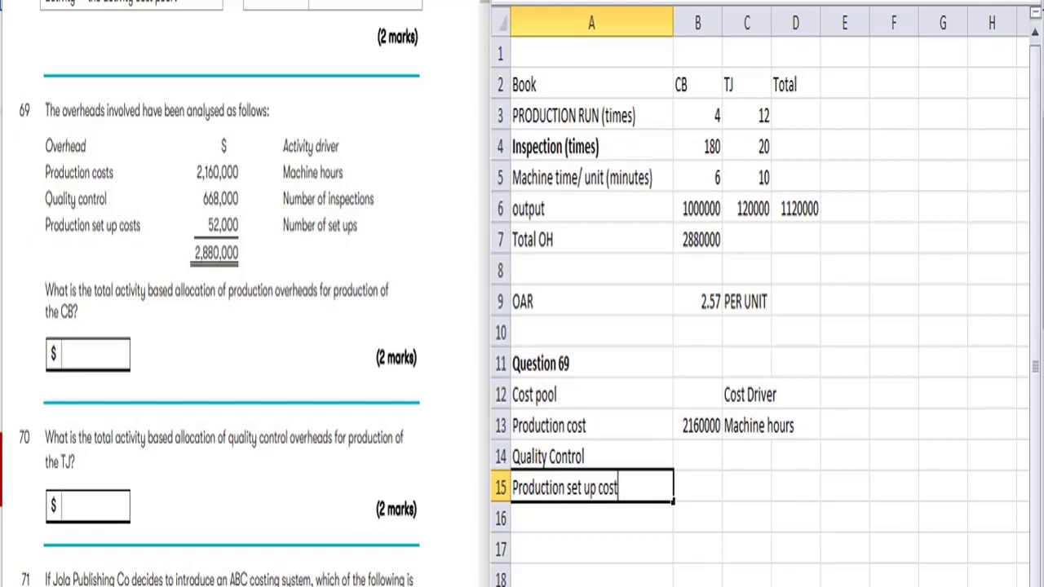
key(Tab)
Enter the cost amounts 52000 for production set up in B15 and 668000 for quality control in B14
text(52000)
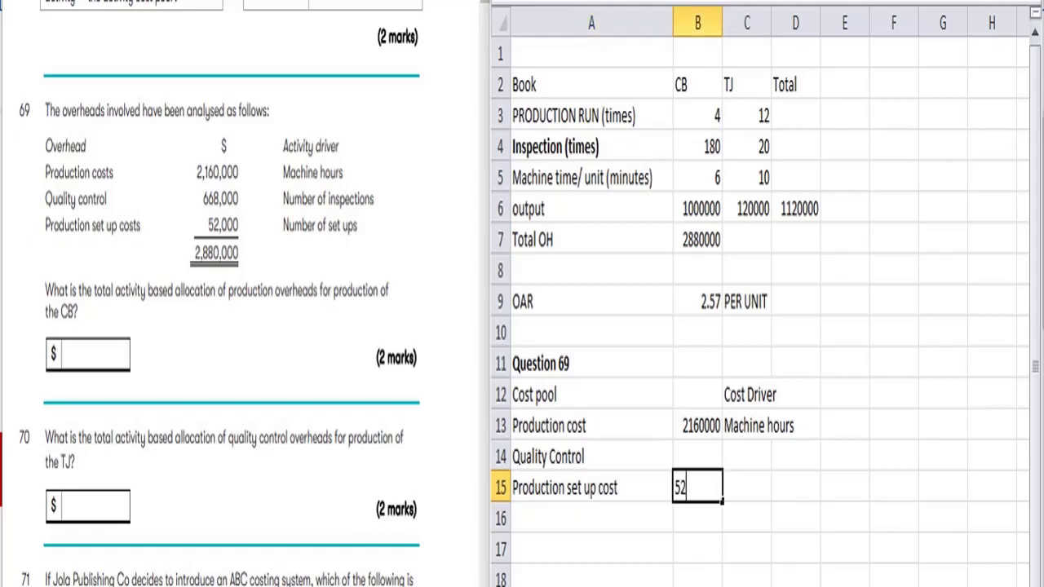
key(Return)
key(Up)
key(Right)
key(Up)
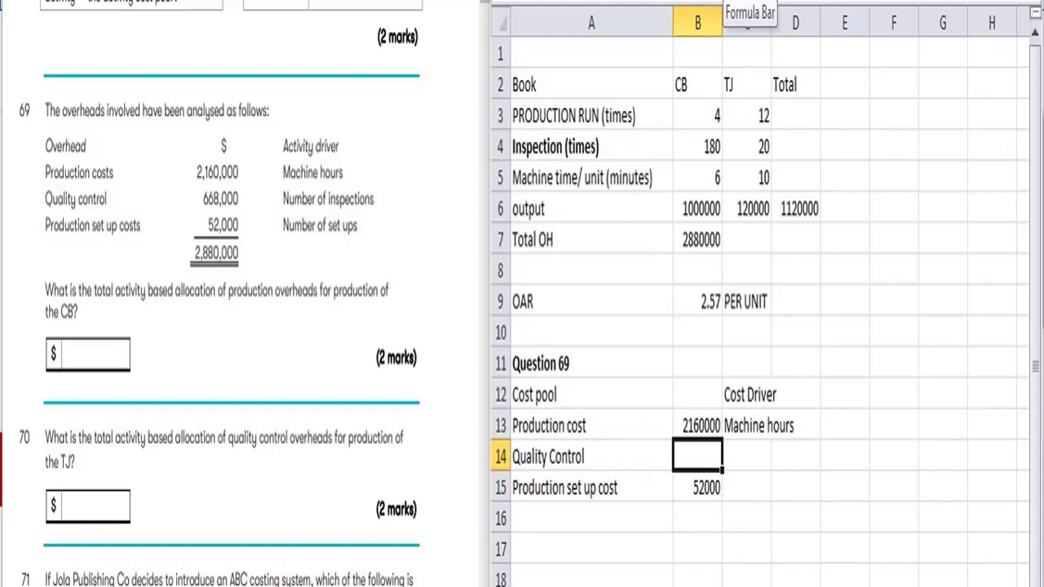
text(668000)
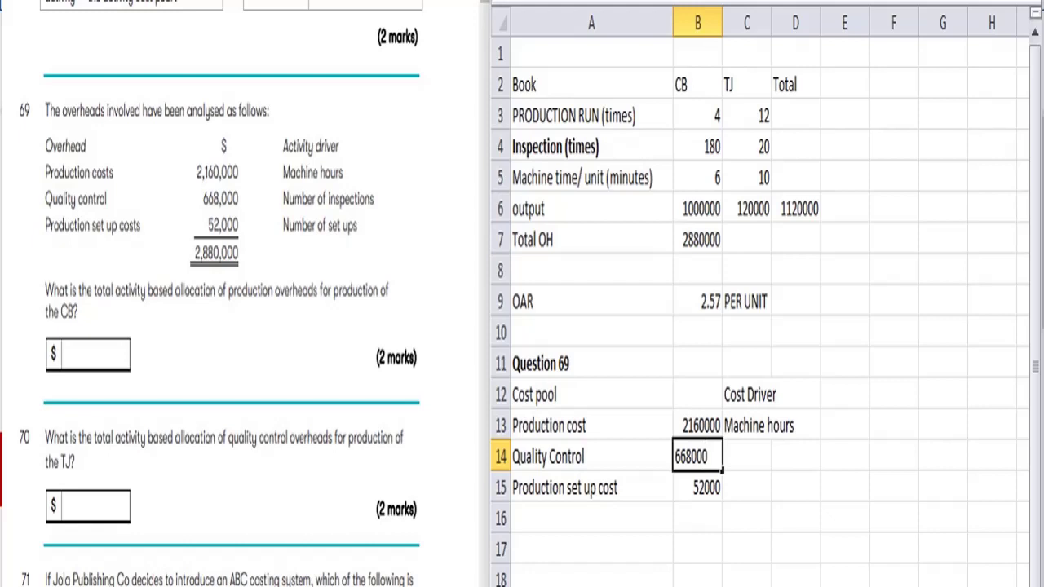
key(Return)
Enter the cost drivers no. of inspection in C14 for quality control and no. of set up in C15 for production set up
key(Up)
key(Right)
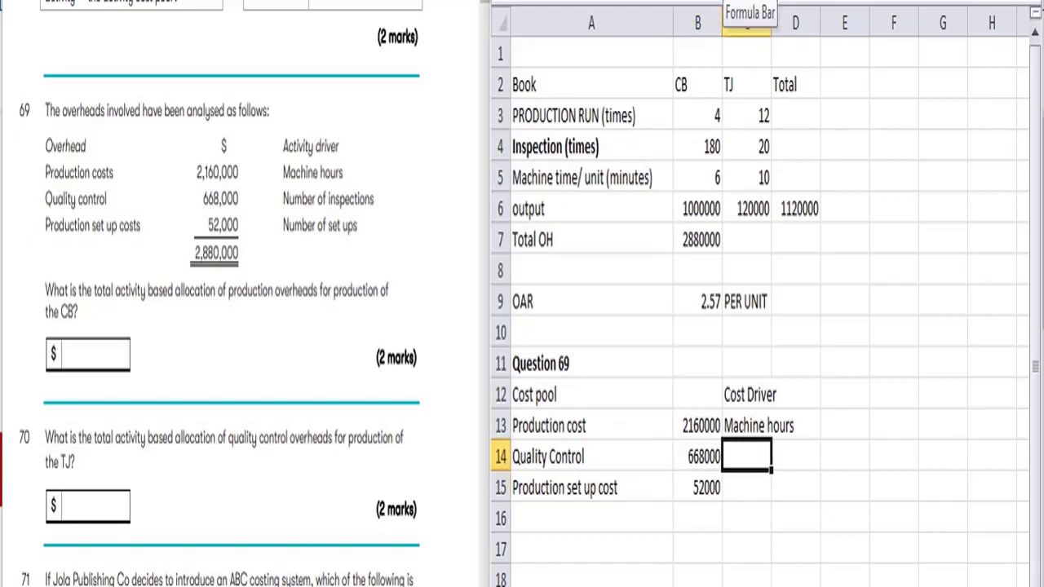
text(no.)
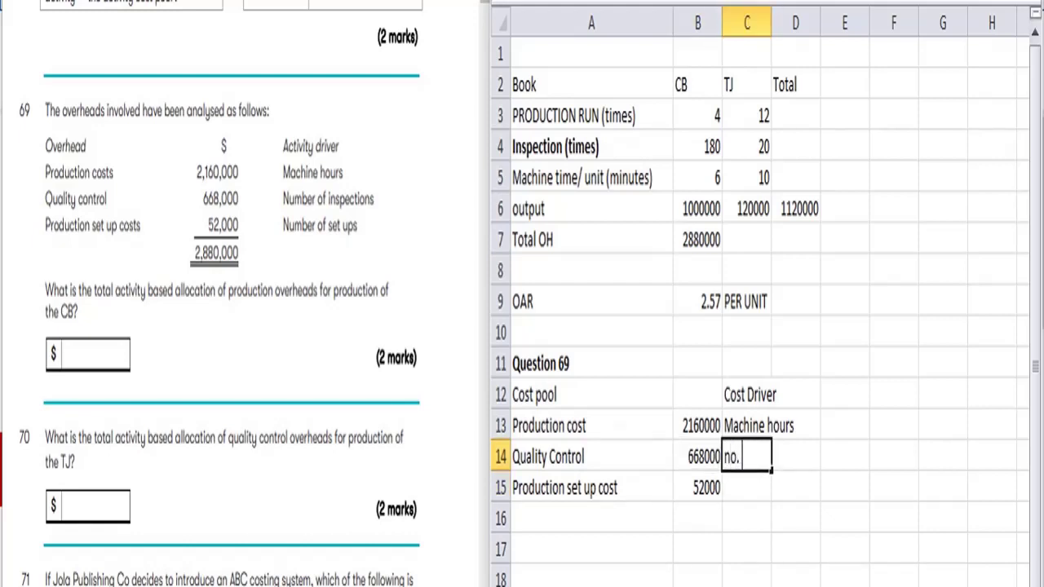
text( of inspection)
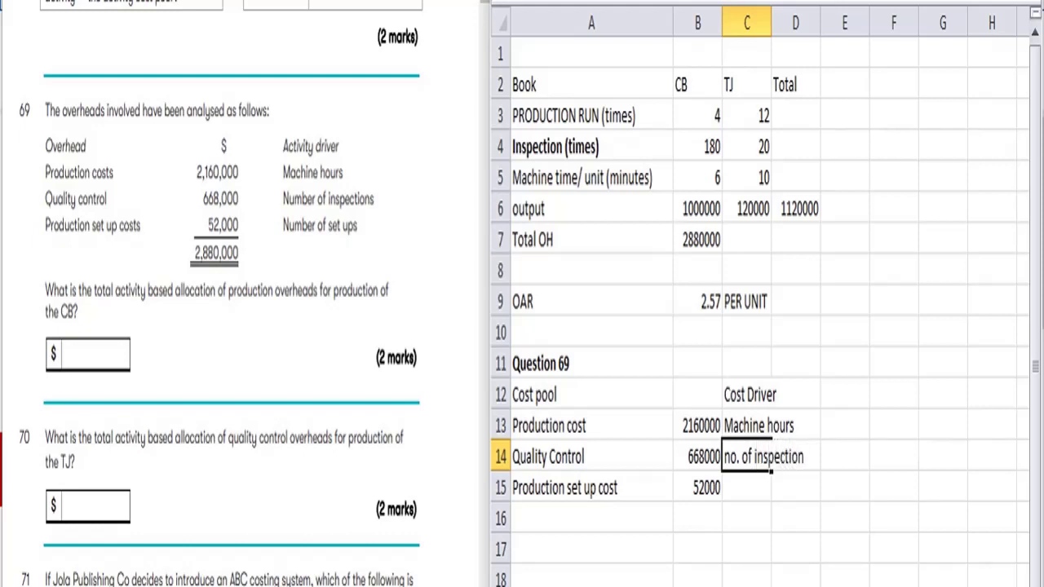
key(Return)
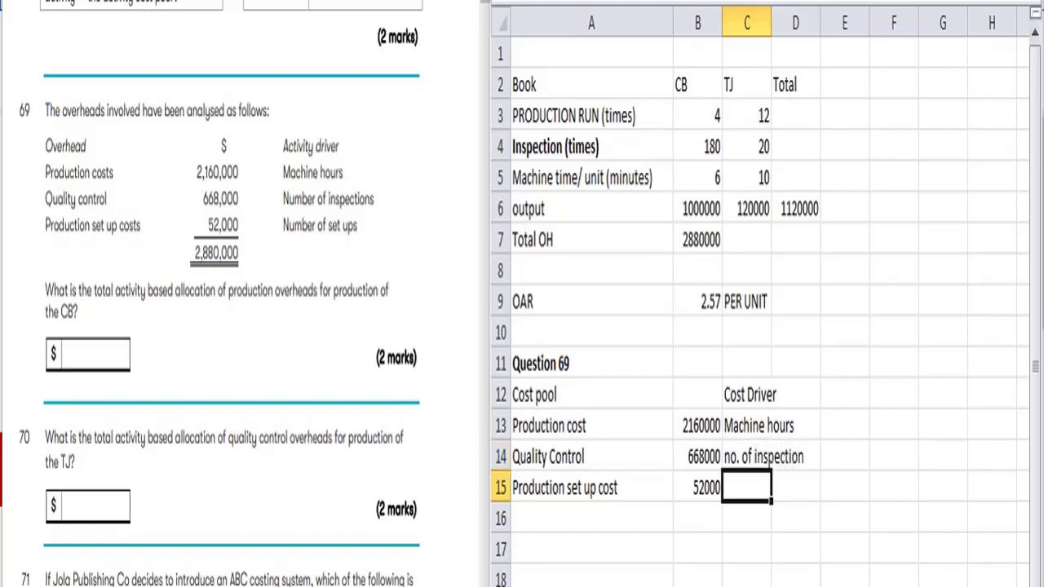
text(no. of)
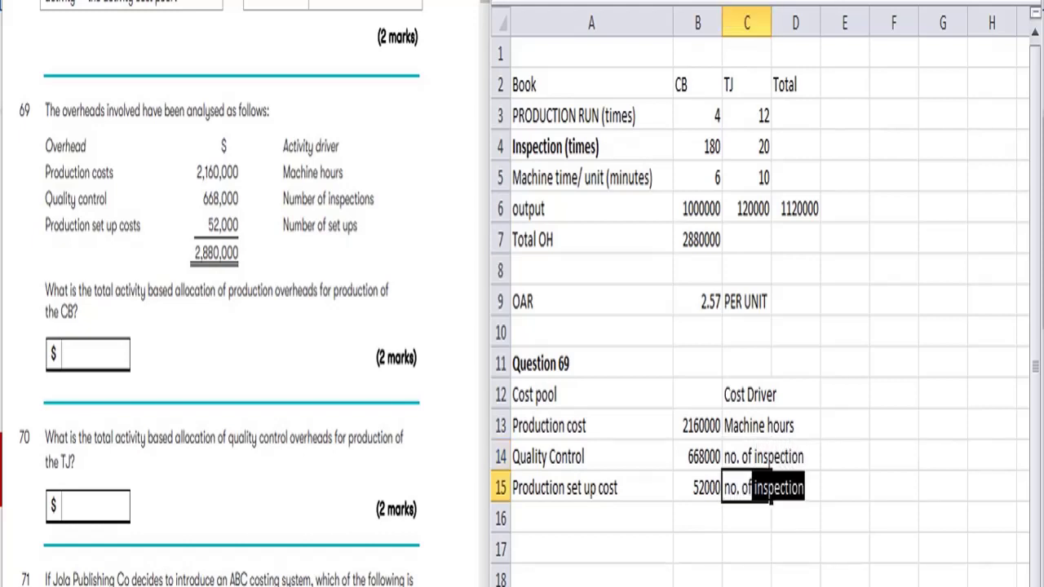
text( set up)
key(Return)
key(Up)
key(Up)
key(Right)
key(Right)
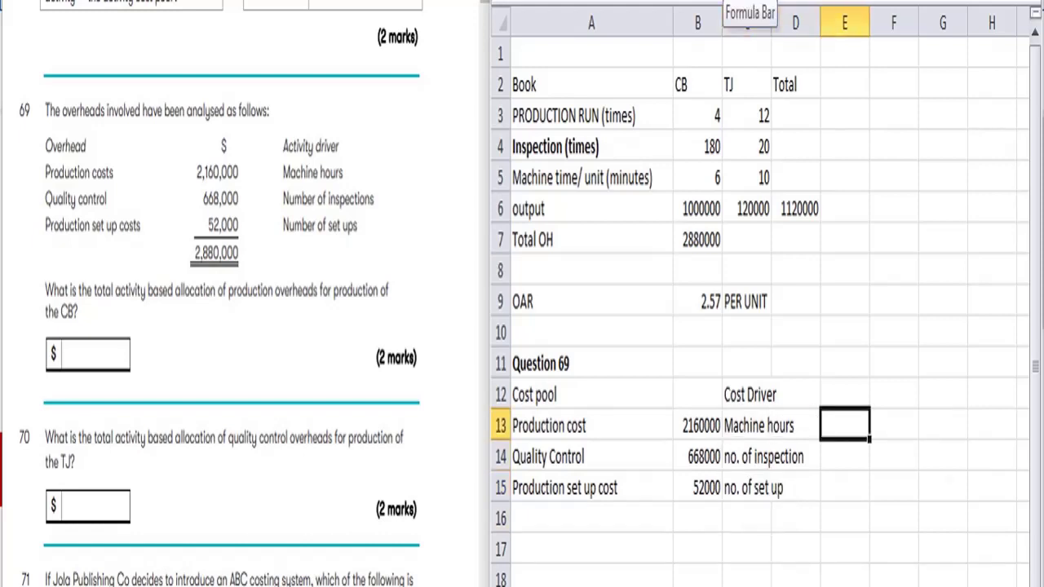
text(=)
key(Up)
key(Up)
key(Up)
key(Up)
key(Up)
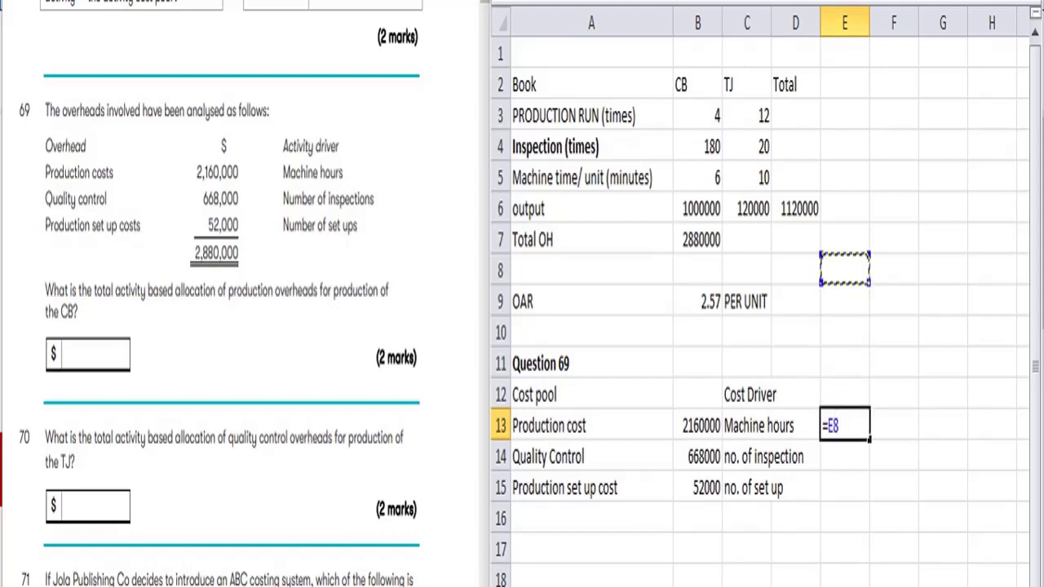
key(Up)
key(Up)
key(Up)
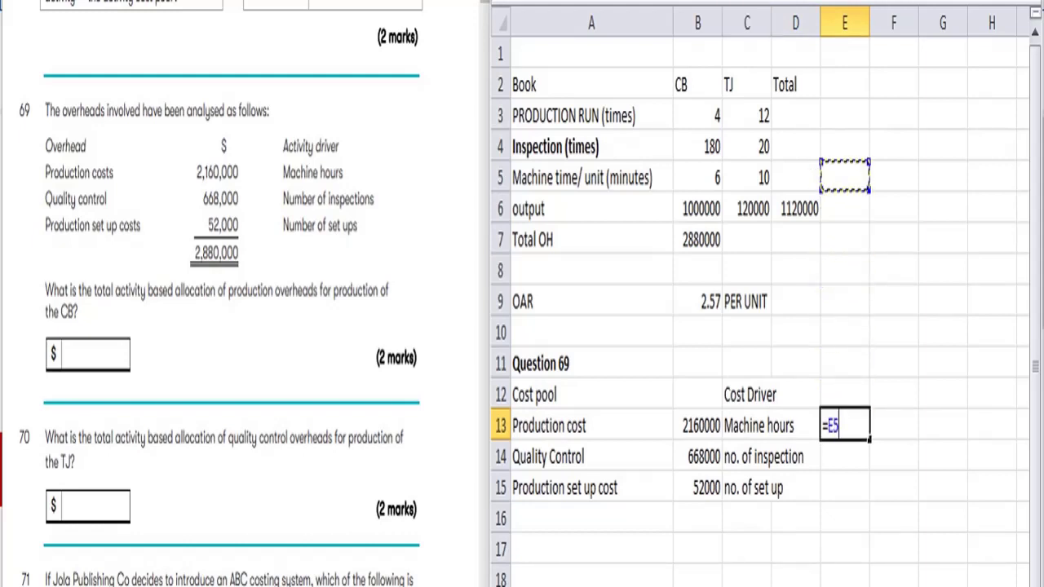
key(BackSpace)
key(BackSpace)
key(BackSpace)
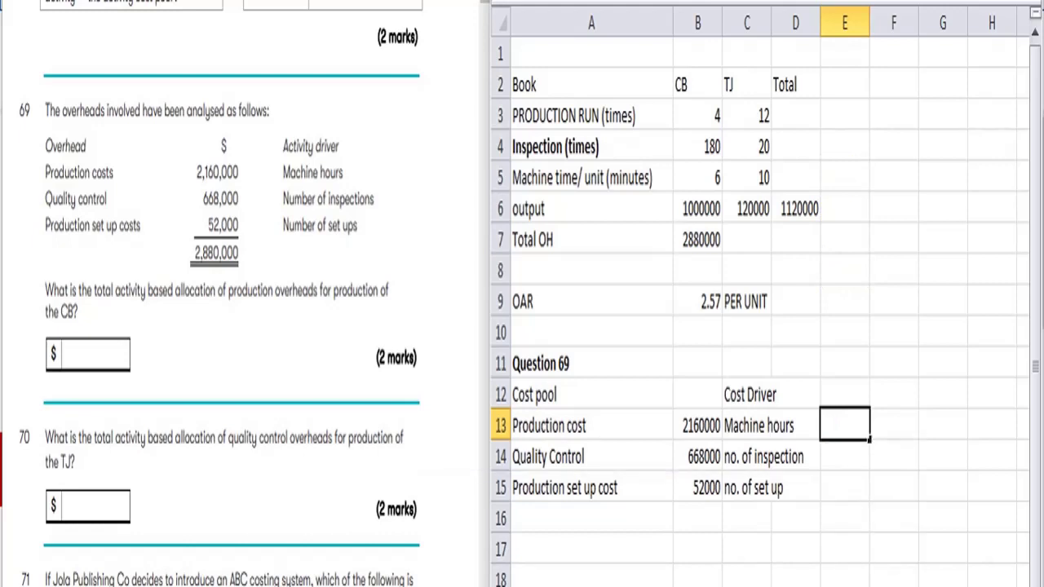
Calculate the total machine hours for both books in E13 with the formula =(B5*B6+C5*C6)/60
text(=)
text(()
key(Up)
key(Up)
key(Up)
key(Up)
key(Up)
key(Up)
key(Up)
key(Up)
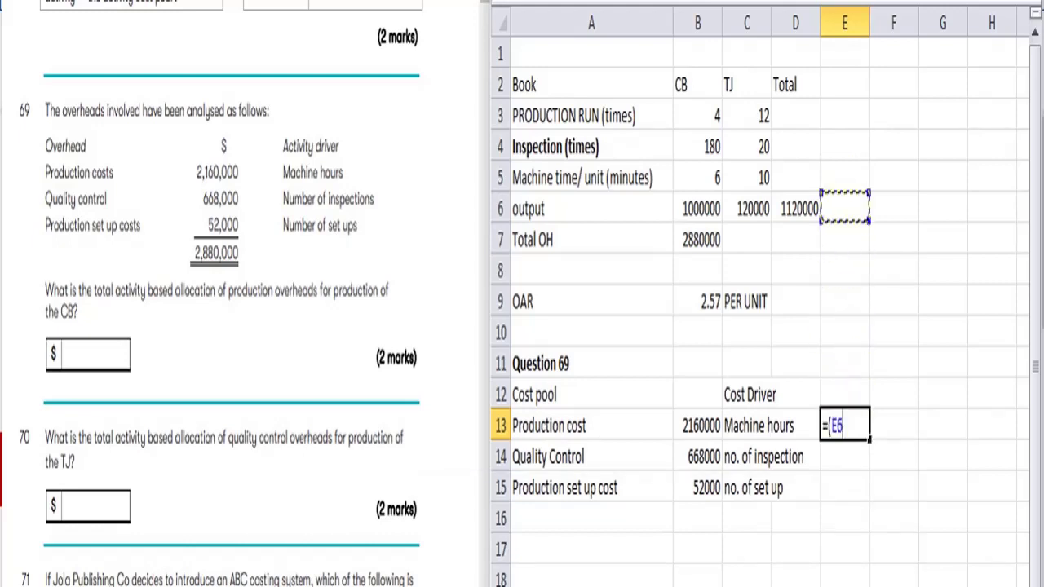
key(Left)
key(Left)
key(Left)
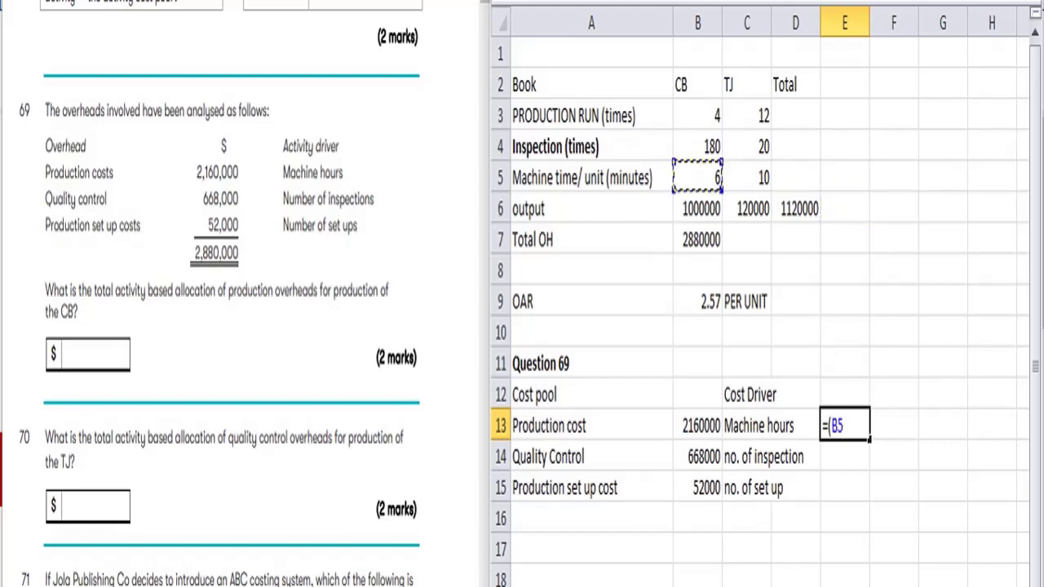
text(*)
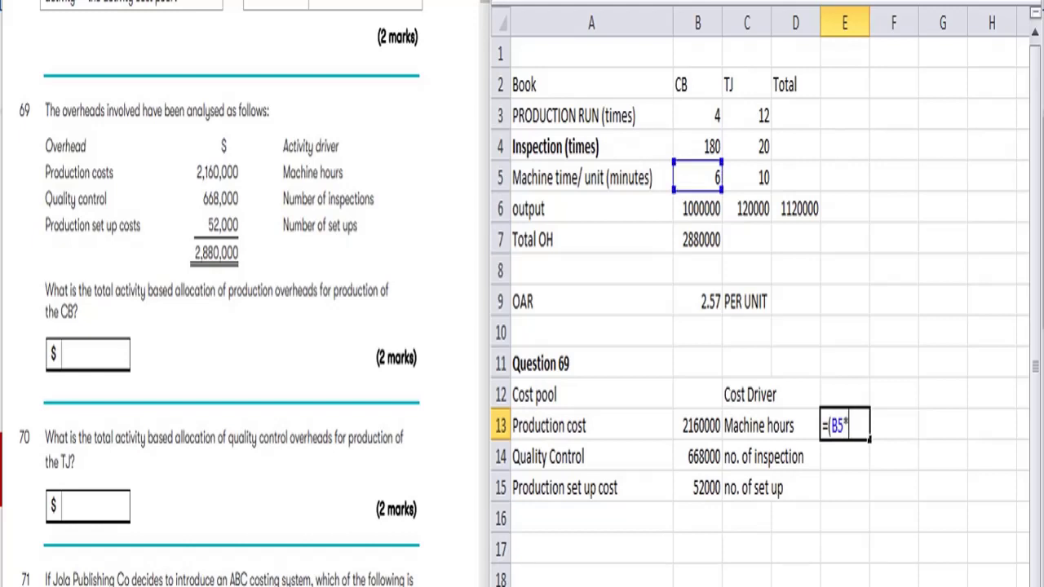
key(Up)
key(Up)
key(Up)
key(Up)
key(Up)
key(Up)
key(Up)
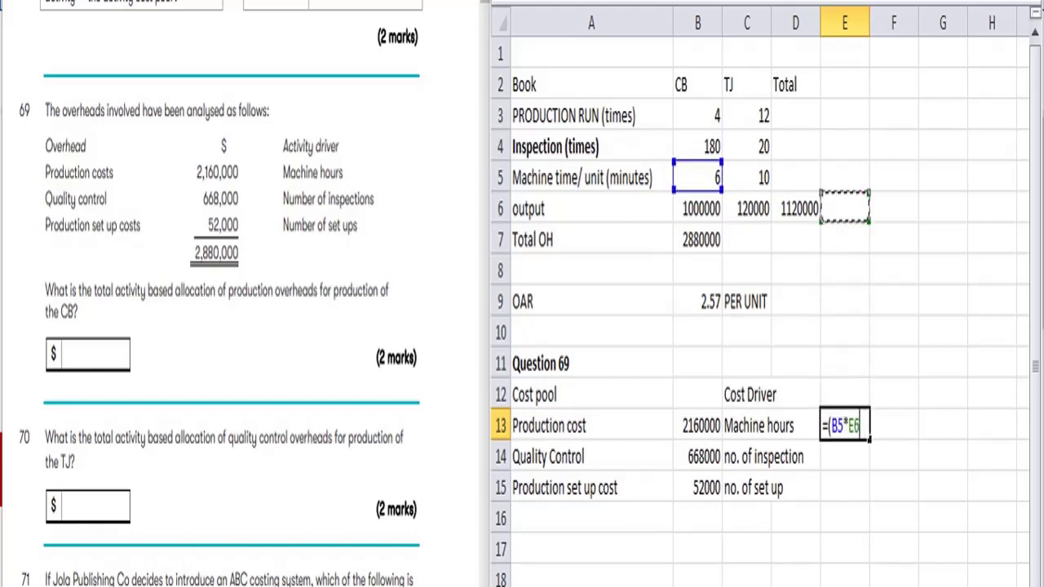
key(Left)
key(Left)
key(Left)
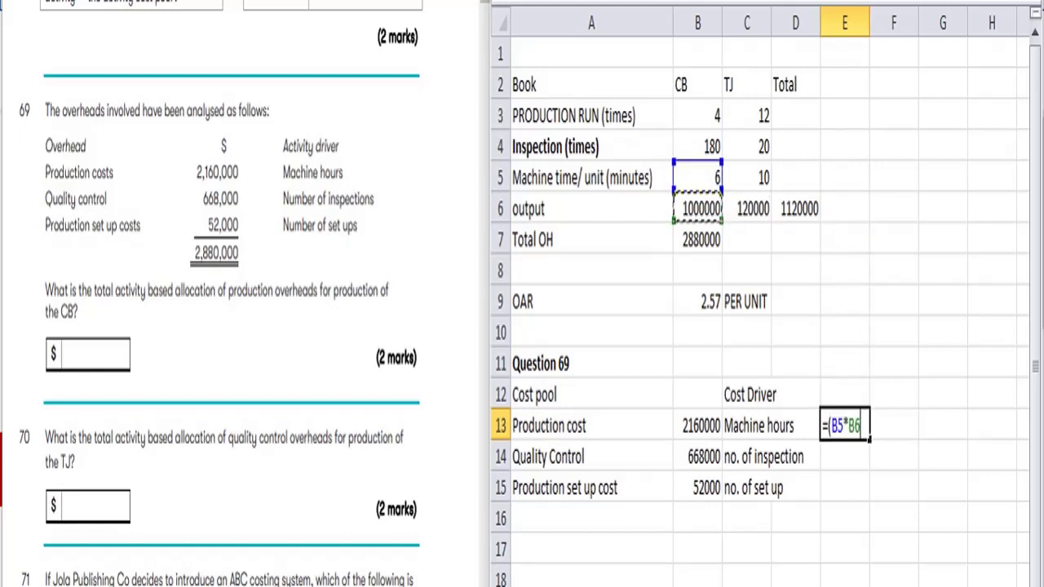
text(+)
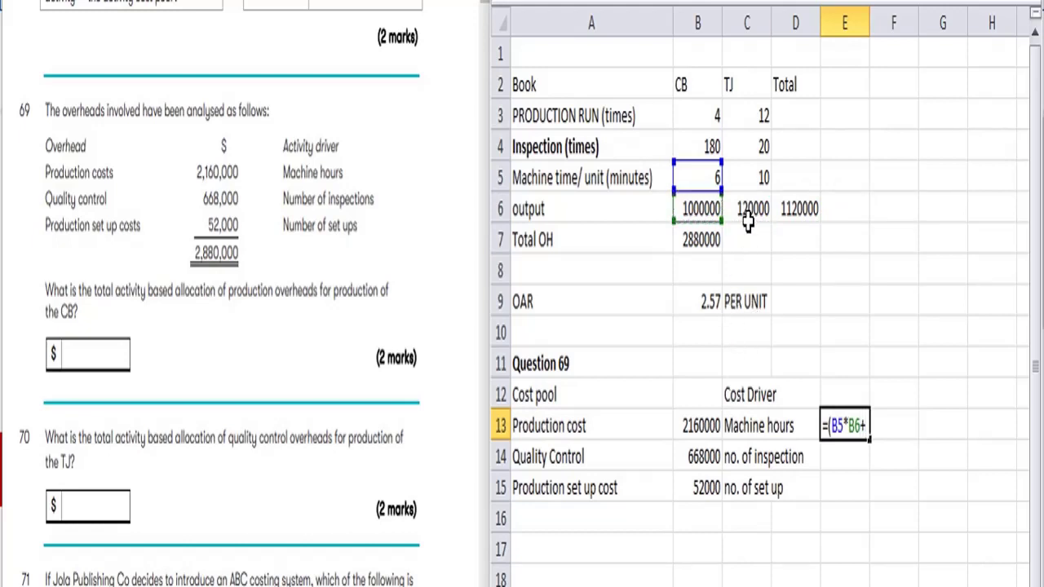
click(751, 178)
text(*)
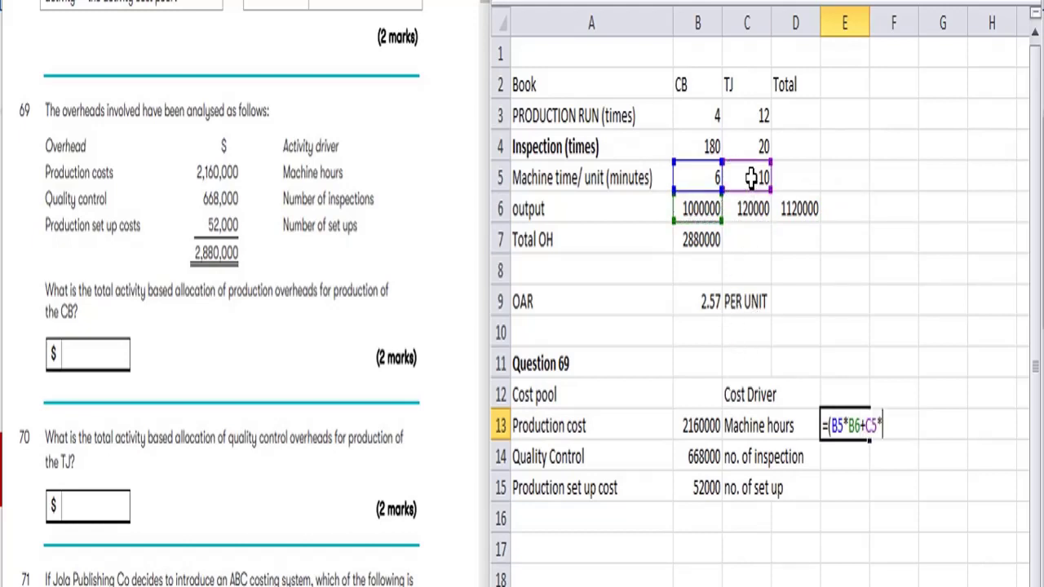
click(750, 208)
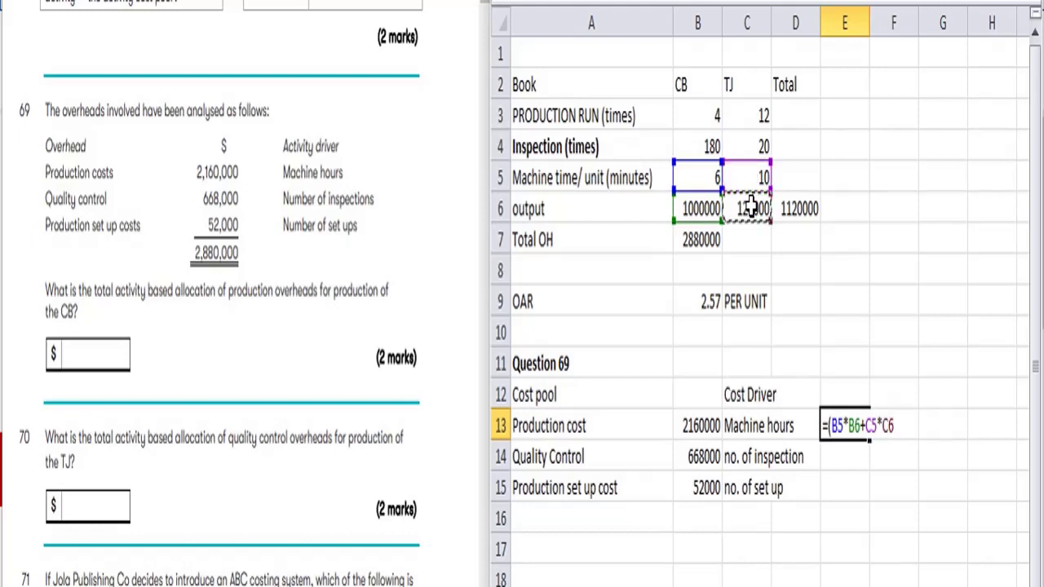
text()/60)
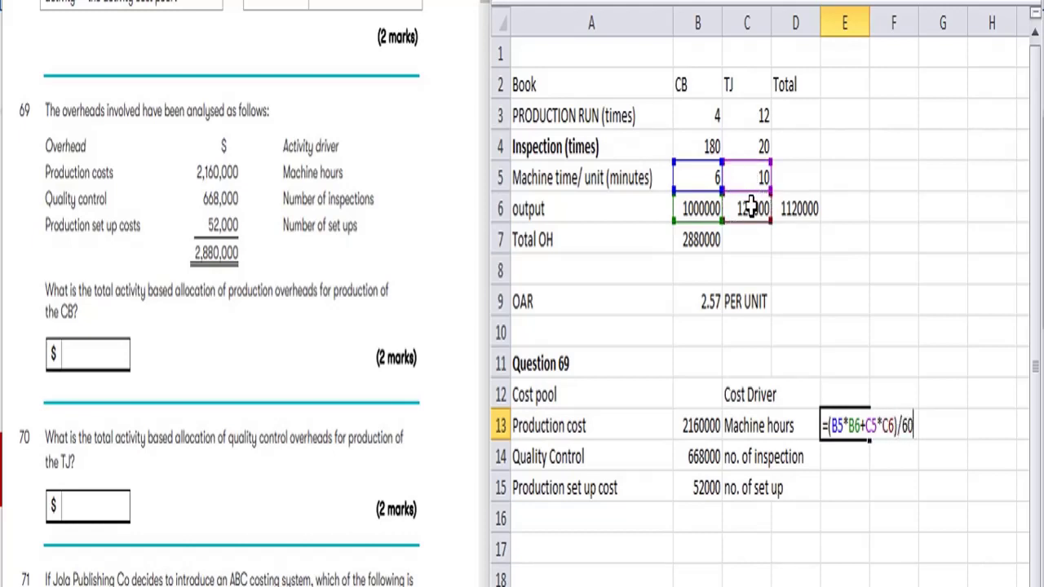
key(Return)
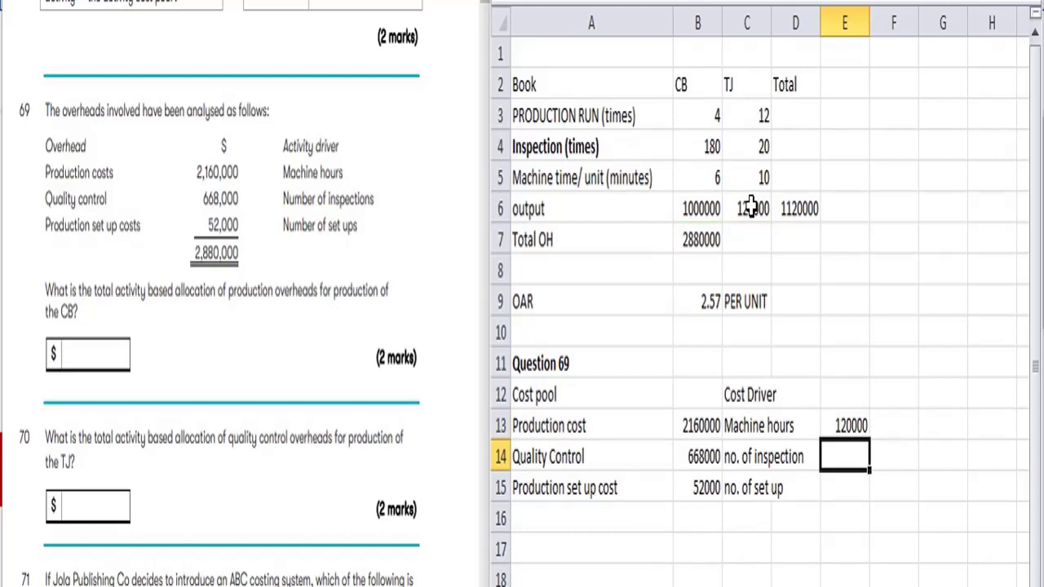
Calculate the total number of inspections for both books in E14 with the formula =B4+C4
text(=)
key(Up)
key(Up)
key(Up)
key(Up)
key(Up)
key(Up)
key(Up)
key(Up)
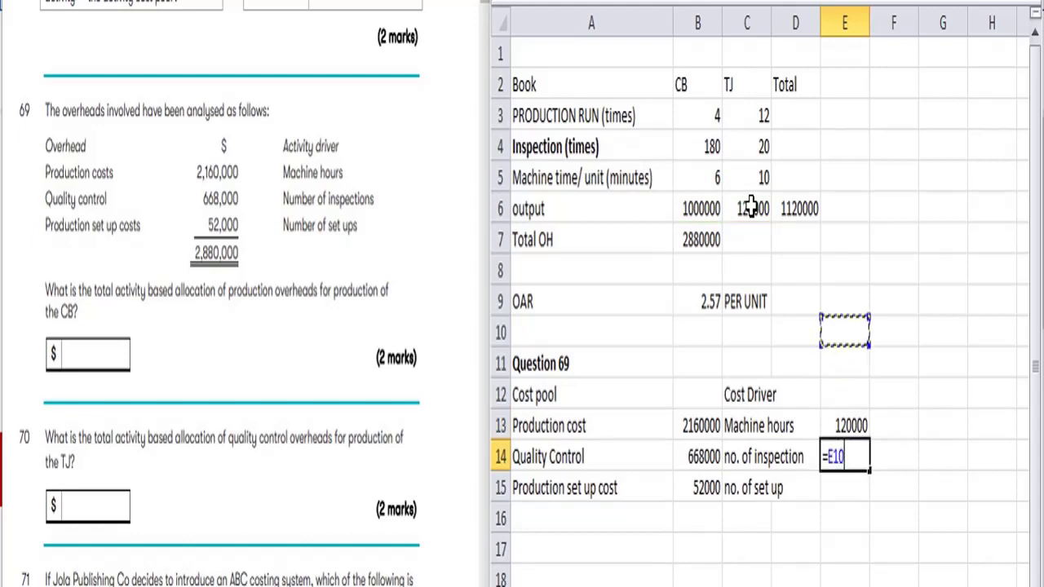
key(Up)
key(Up)
key(Left)
key(Left)
key(Left)
text(+)
key(Up)
key(Up)
key(Up)
key(Up)
key(Up)
key(Up)
key(Up)
key(Up)
key(Up)
key(Up)
key(Left)
key(Left)
key(Return)
Calculate the total number of set ups in E15 by adding the production runs in B3 and C3
text(=)
click(708, 114)
text(+)
click(738, 116)
key(Return)
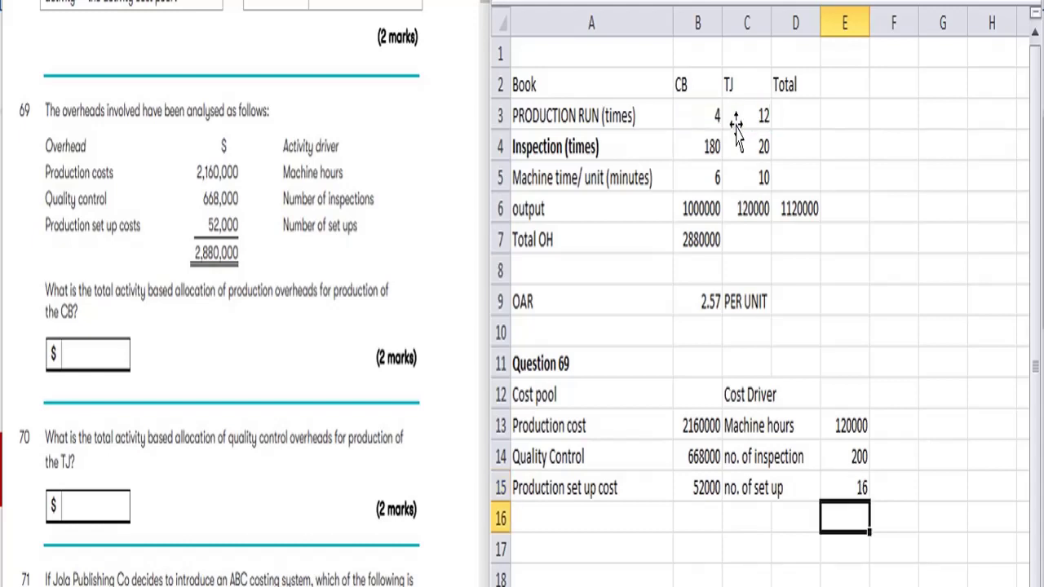
Add the column headings $ in B12 and OAR in F12 to the question 69 table
key(Up)
key(Up)
key(Up)
key(Up)
key(Right)
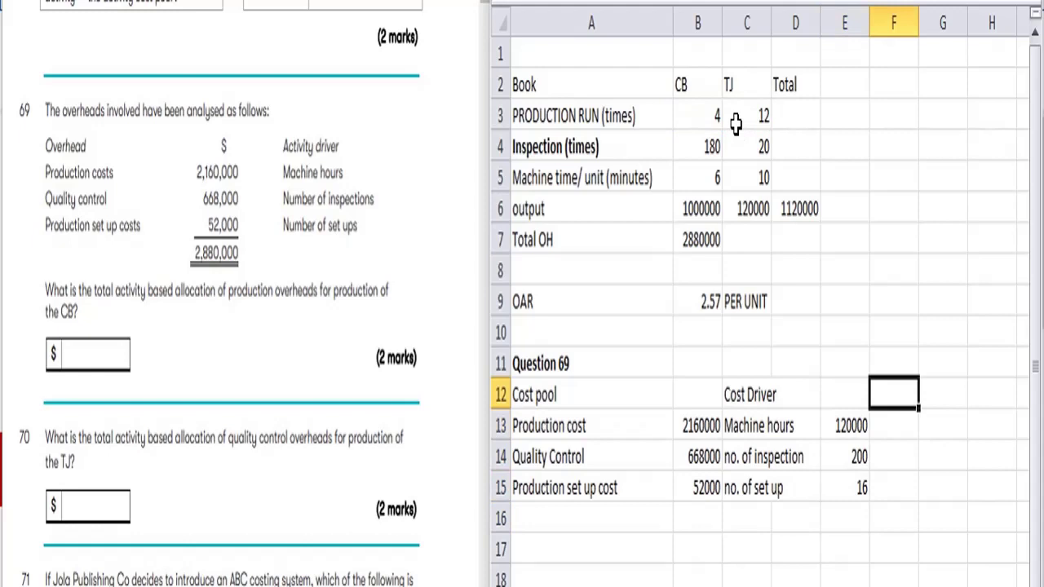
key(Left)
key(Left)
key(Left)
key(Left)
text($)
key(Right)
key(Right)
key(Right)
key(Right)
text(OAR)
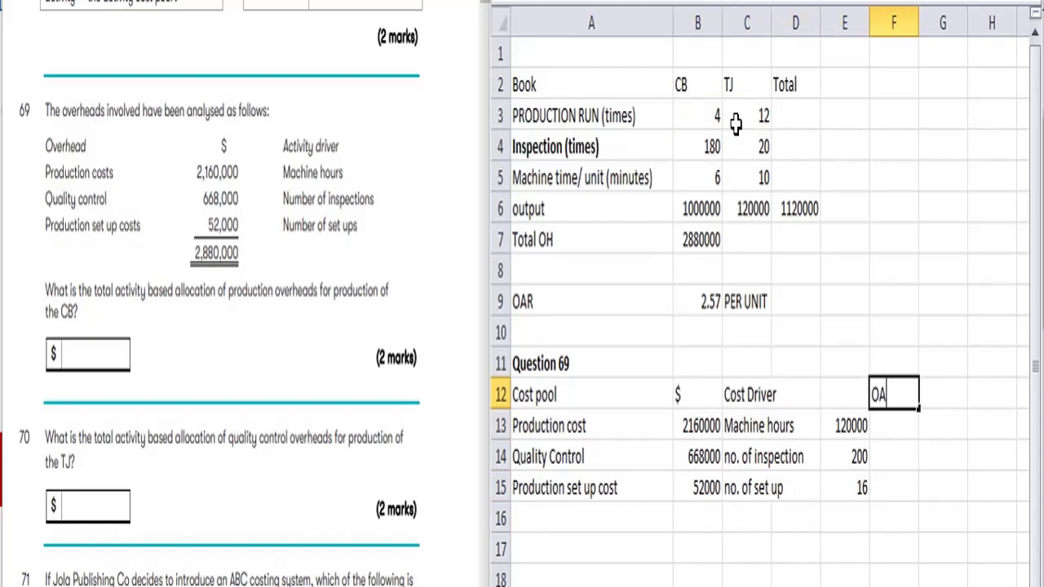
key(Return)
Calculate the OAR for production cost in F13 with the formula =B13/E13
key(Right)
key(Right)
key(Right)
key(Right)
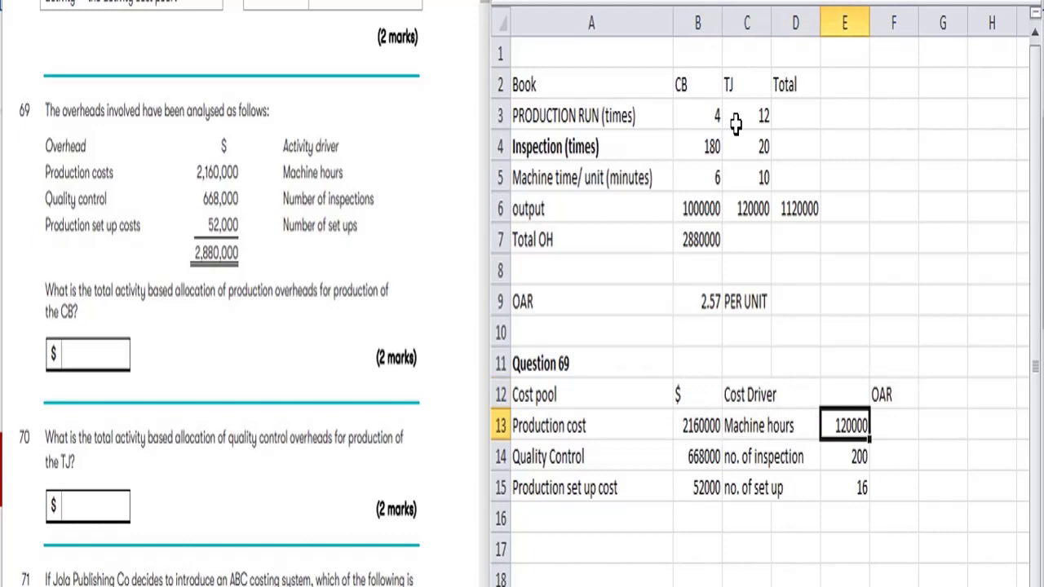
text(=)
key(Left)
key(Left)
key(Left)
key(Left)
text(/)
key(Left)
key(Return)
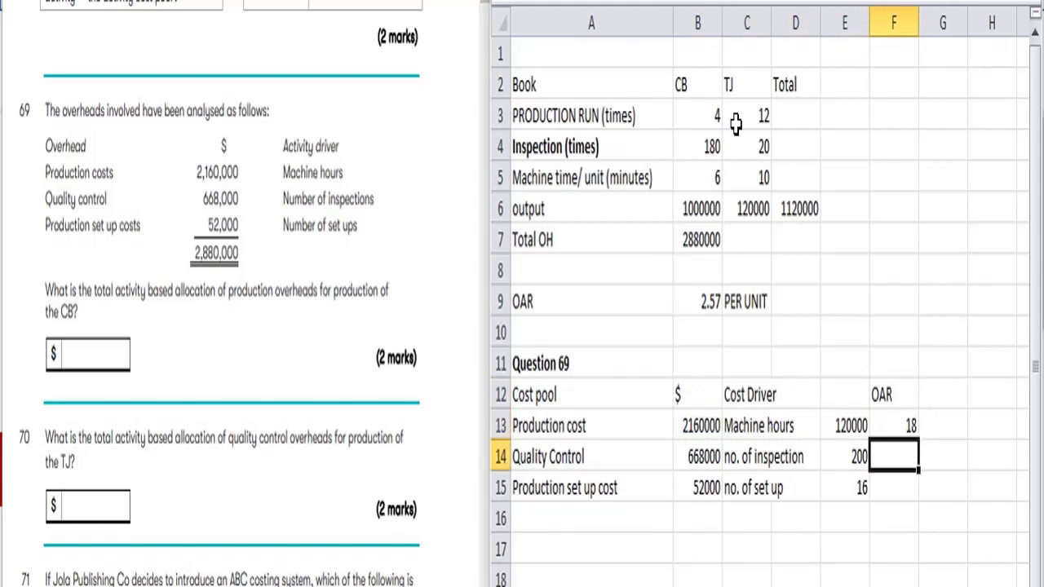
Copy the OAR formula from F13 to F14:F15 for quality control and production set up cost
key(Up)
key(ctrl+c)
key(Down)
key(shift+Down)
key(ctrl+v)
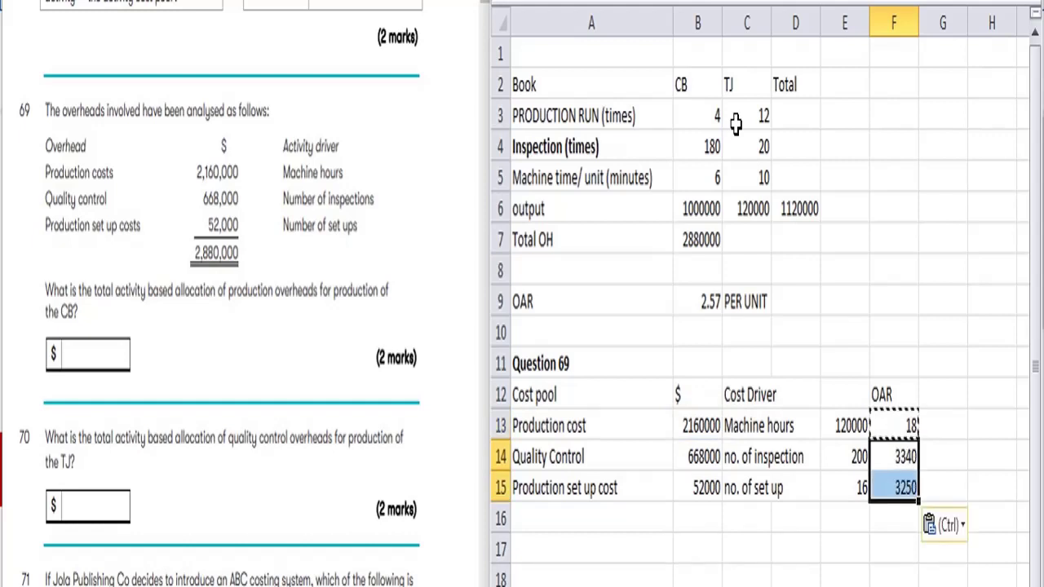
key(Up)
key(Up)
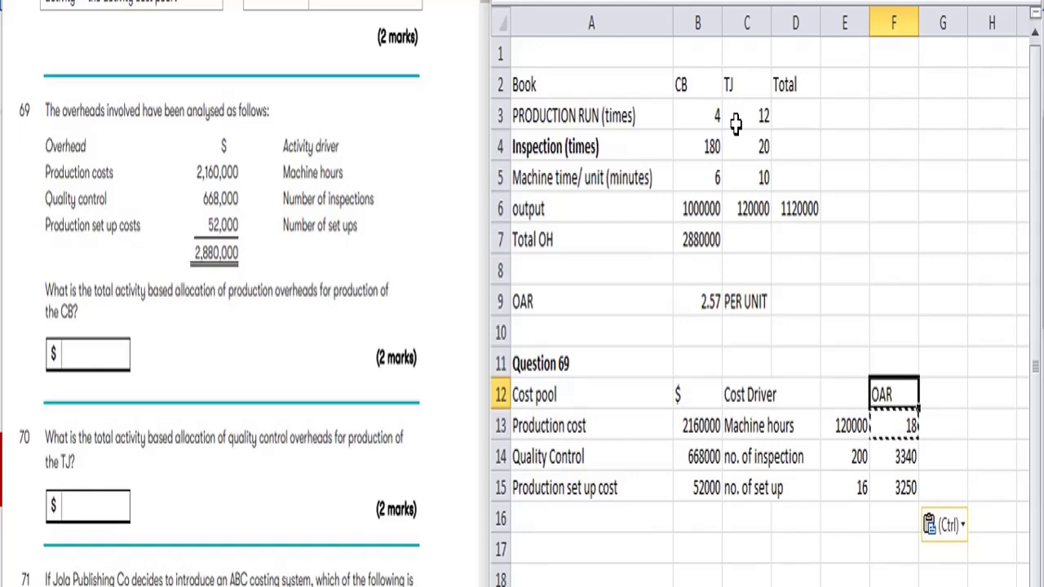
Enter the heading OH allocated TO CB in A17 and make it bold
click(287, 488)
scroll(288, 488, down, 3)
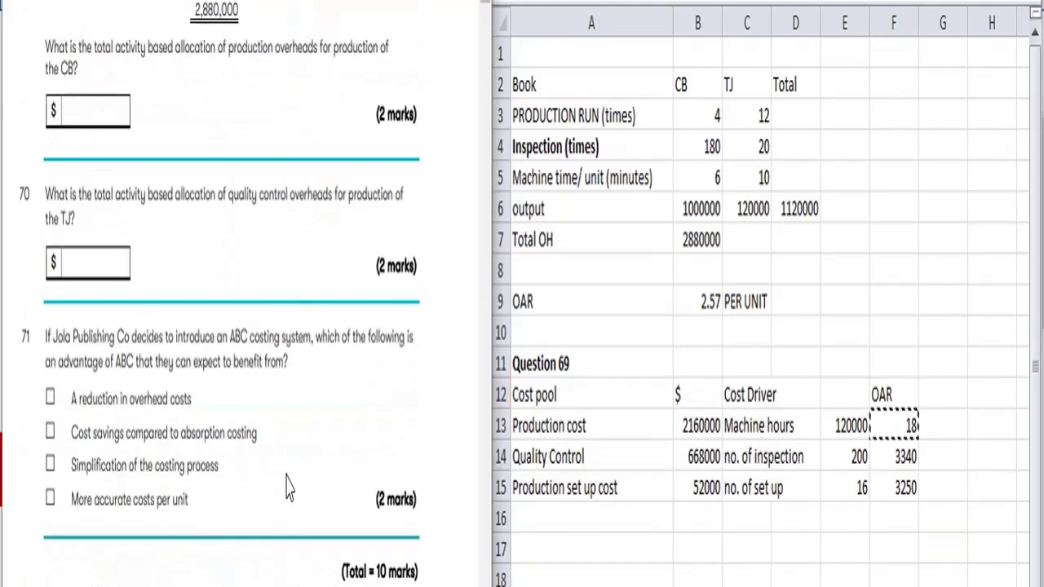
scroll(288, 488, up, 5)
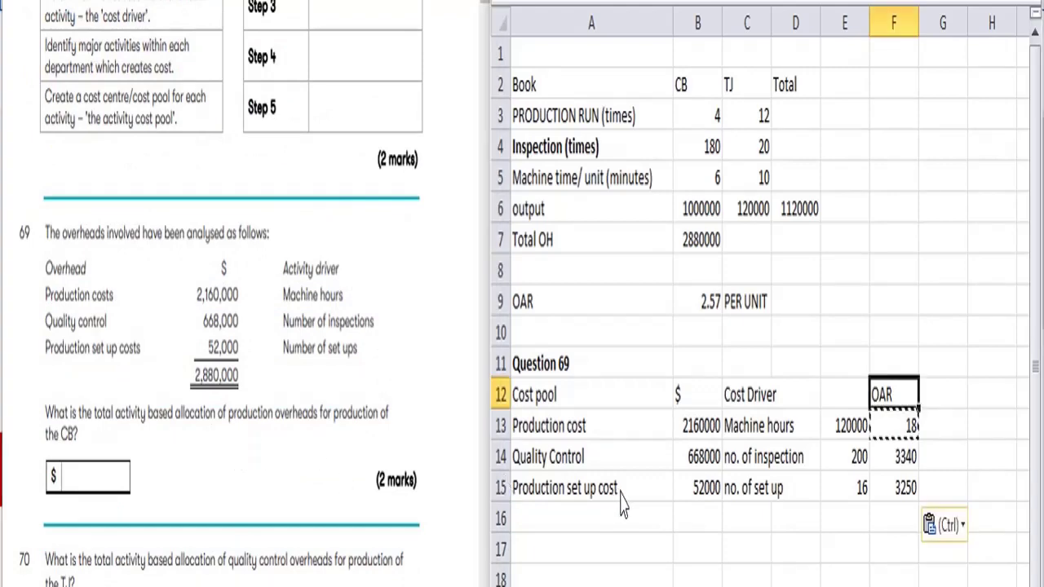
click(608, 541)
key(Escape)
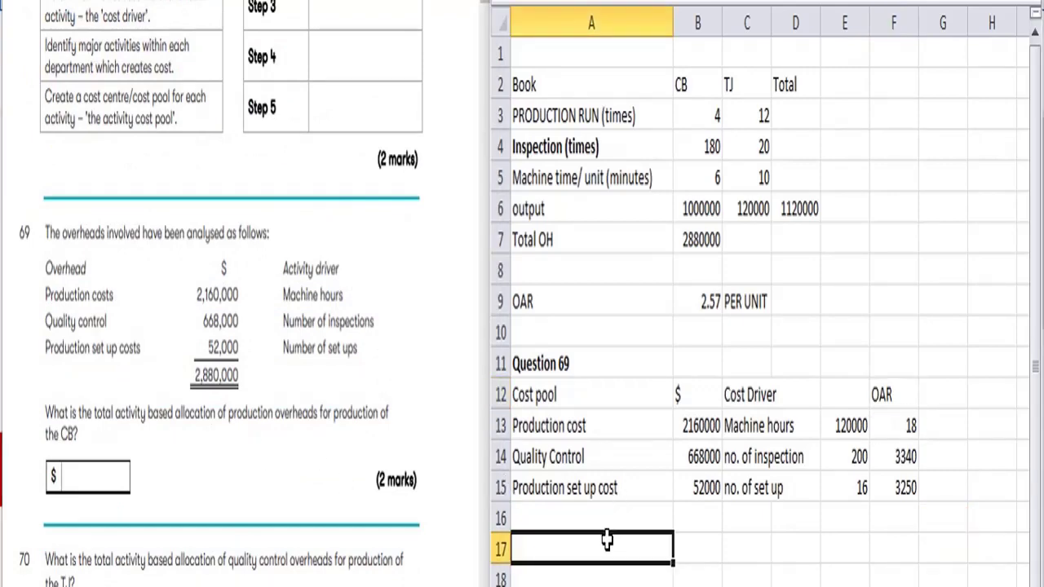
text(OH)
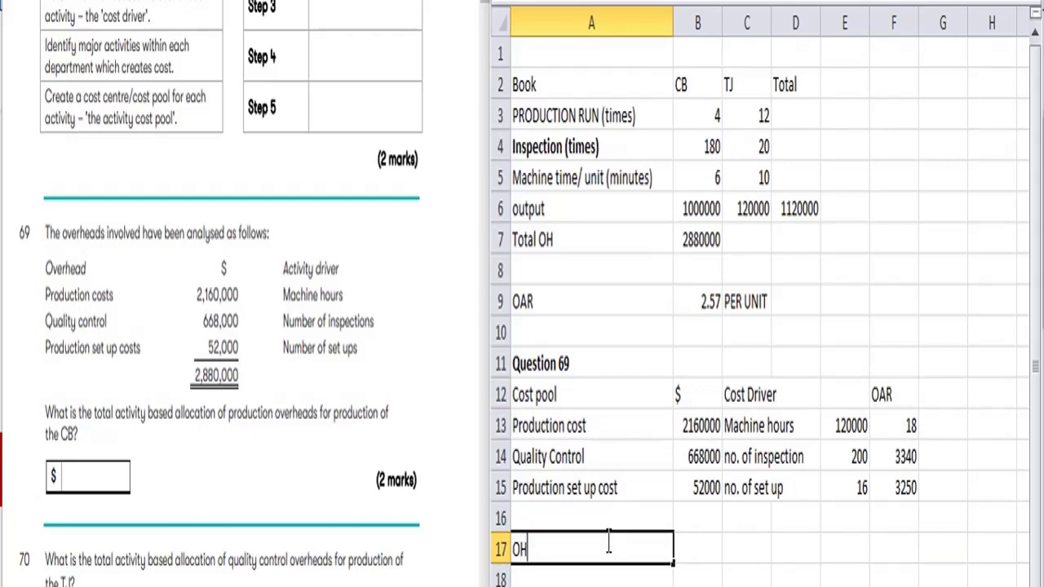
text( allocated TO CB)
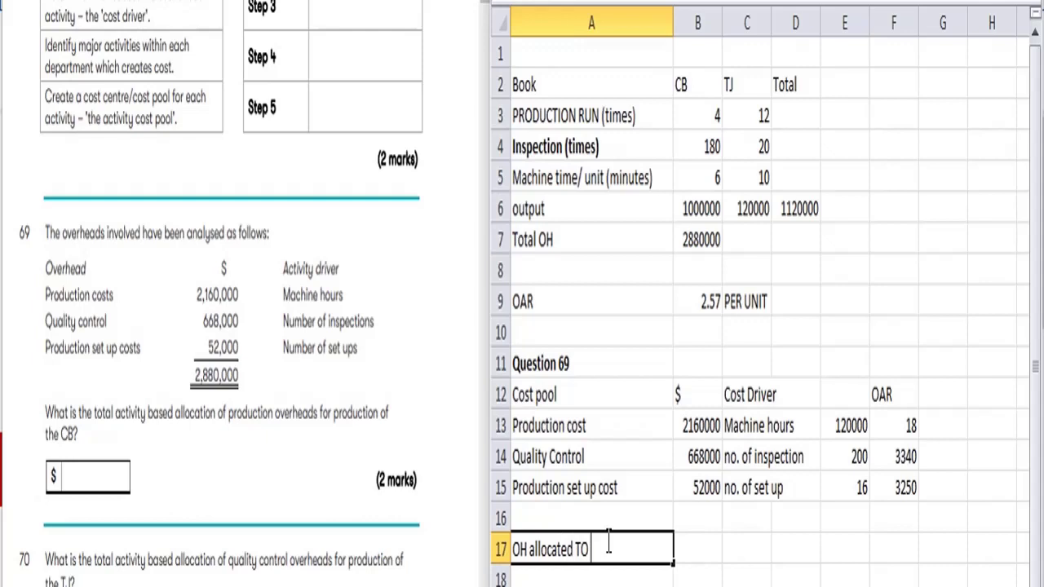
key(Return)
click(607, 541)
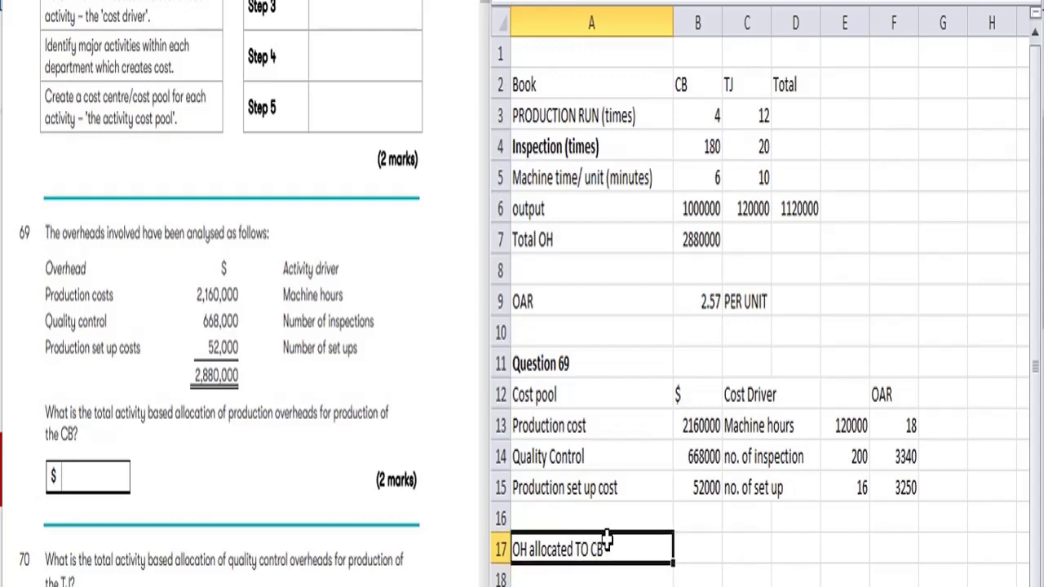
key(ctrl+b)
key(Down)
Copy the three cost pool labels from A13:A15 to A18:A20 under the OH allocated TO CB heading
scroll(608, 540, down, 2)
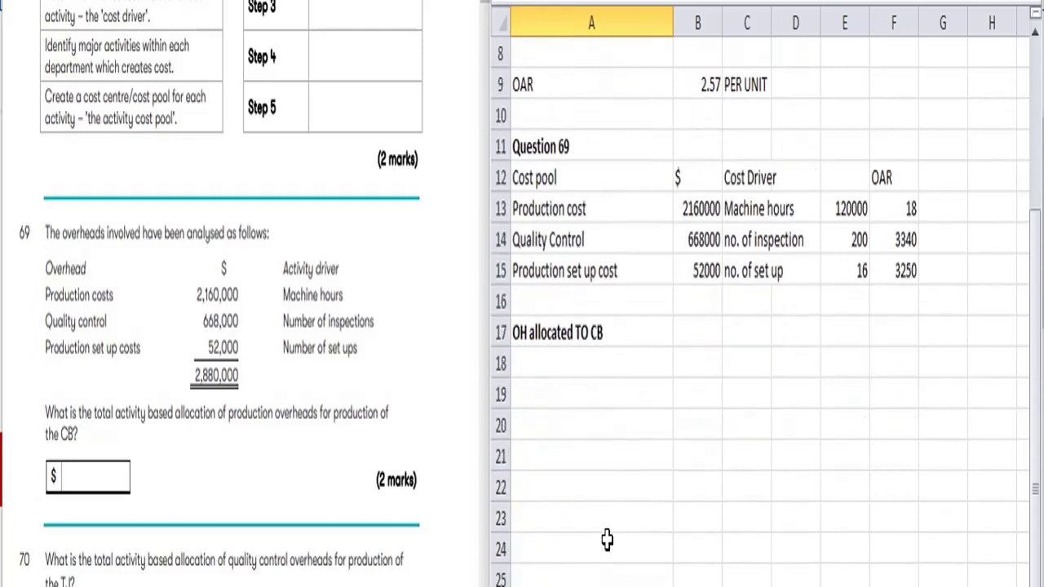
key(Up)
key(Up)
key(Up)
key(Up)
key(Up)
key(Up)
key(Up)
key(Up)
key(Up)
key(Up)
key(Up)
key(Up)
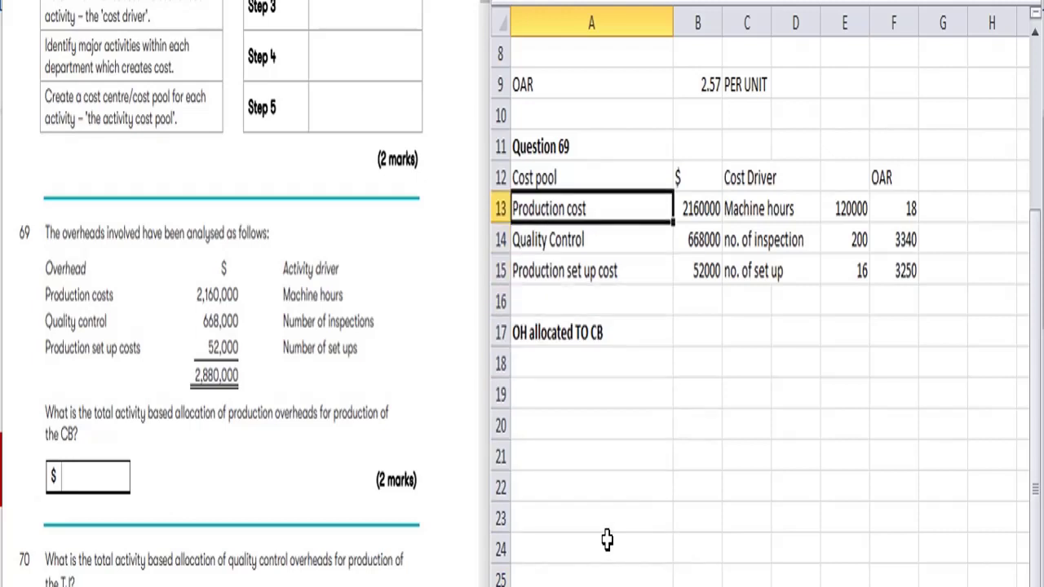
key(shift+Down)
key(shift+Down)
key(ctrl+c)
key(Down)
key(Down)
key(Down)
key(Down)
key(Down)
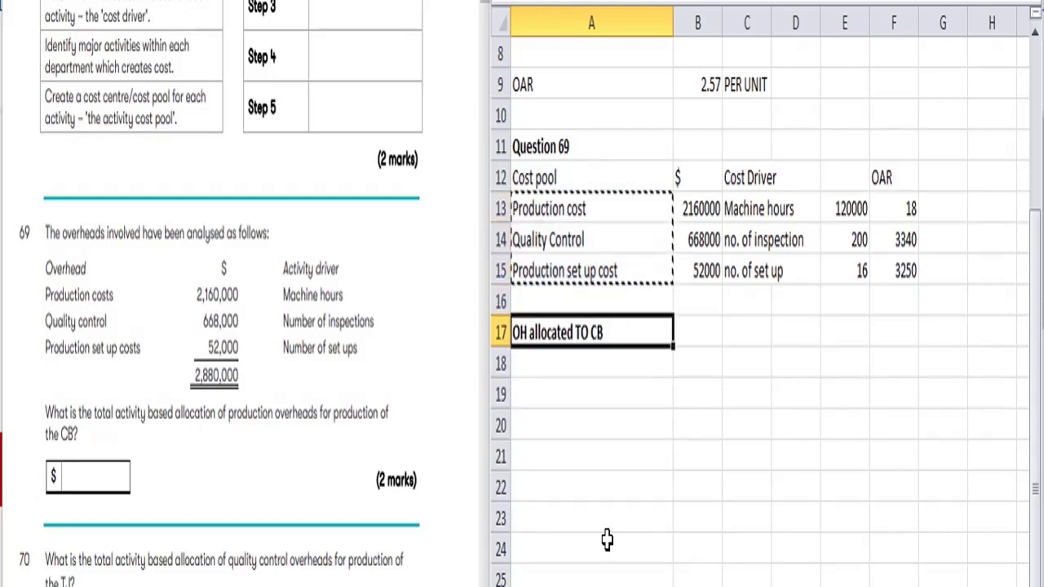
key(ctrl+v)
Calculate the production cost allocated to CB in B18 with the formula =F13*(B5/60)*B6
key(Up)
key(Right)
key(Down)
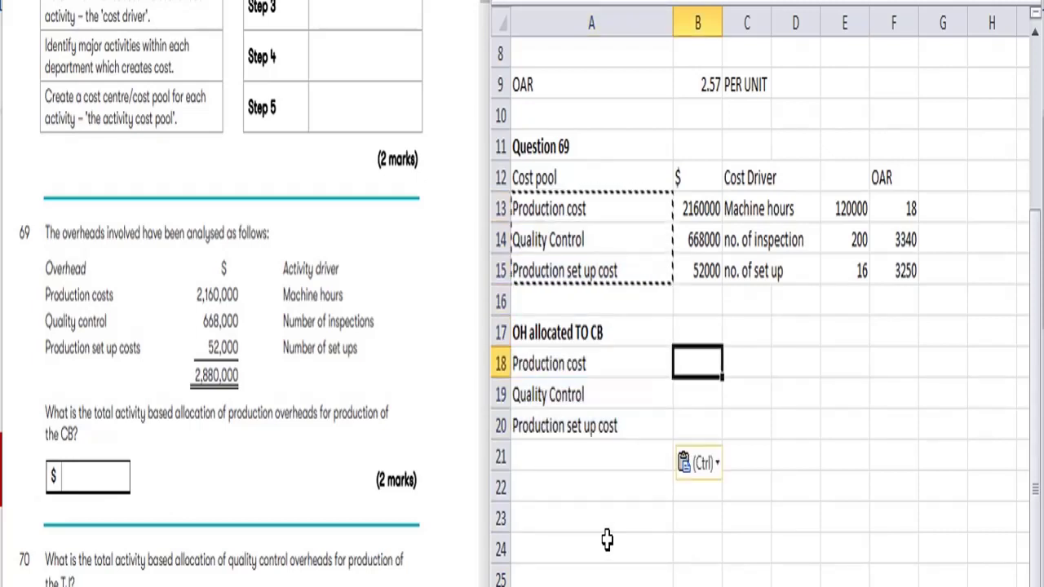
text(=)
key(Up)
key(Up)
key(Up)
key(Up)
key(Up)
key(Right)
key(Right)
key(Right)
key(Right)
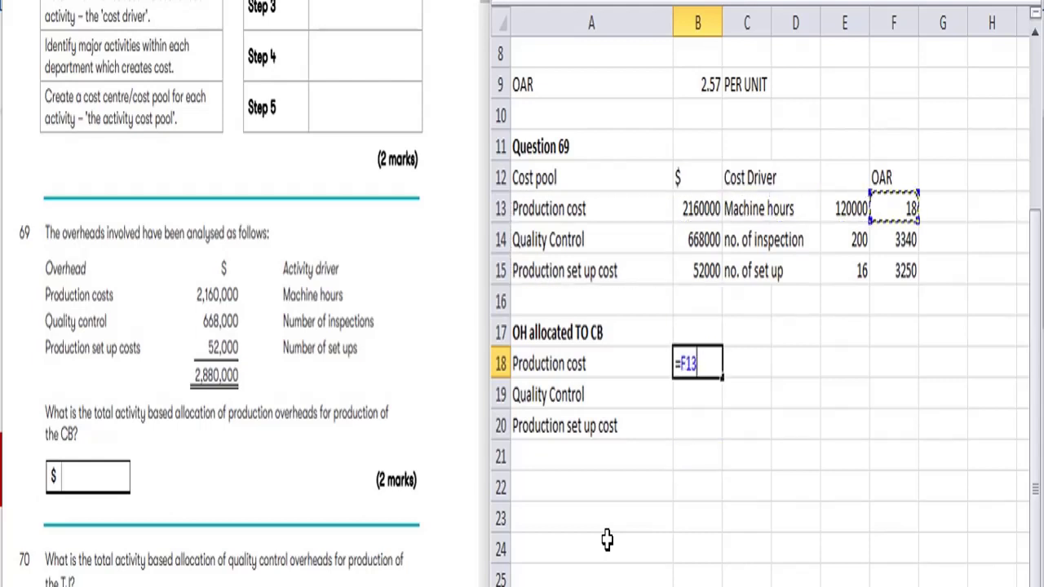
text(*()
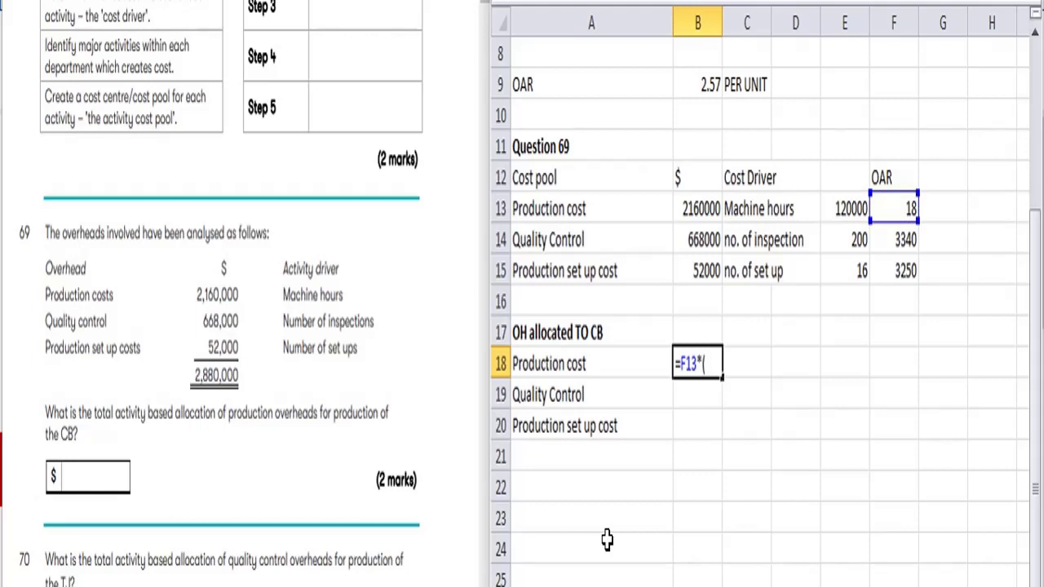
key(Up)
key(Up)
key(Up)
key(Up)
key(Up)
key(Up)
key(Up)
key(Up)
key(Up)
key(Up)
key(Up)
key(Up)
key(Up)
key(Up)
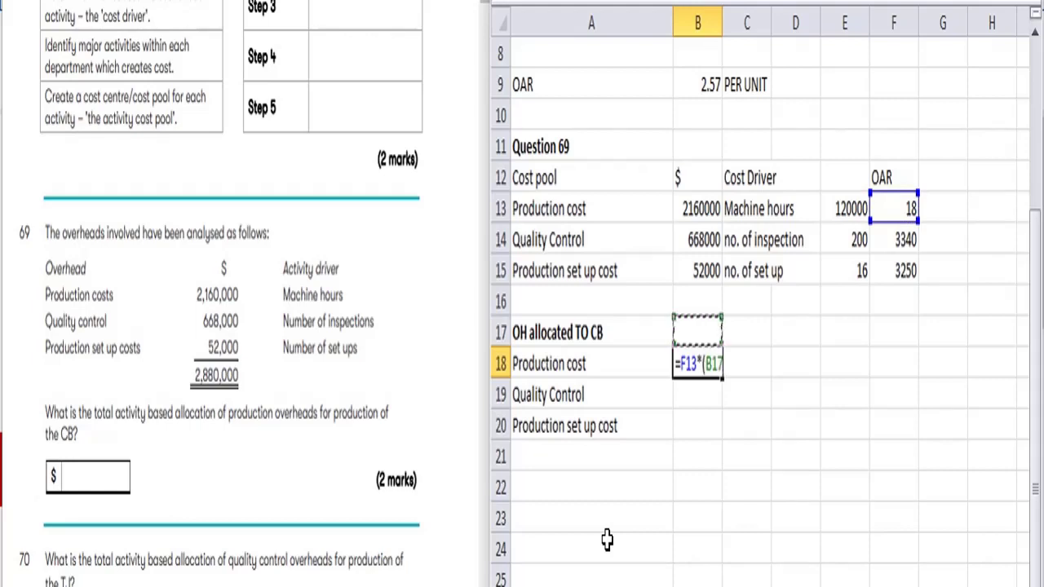
key(Up)
key(Up)
key(Up)
key(Down)
key(Down)
key(Down)
key(Down)
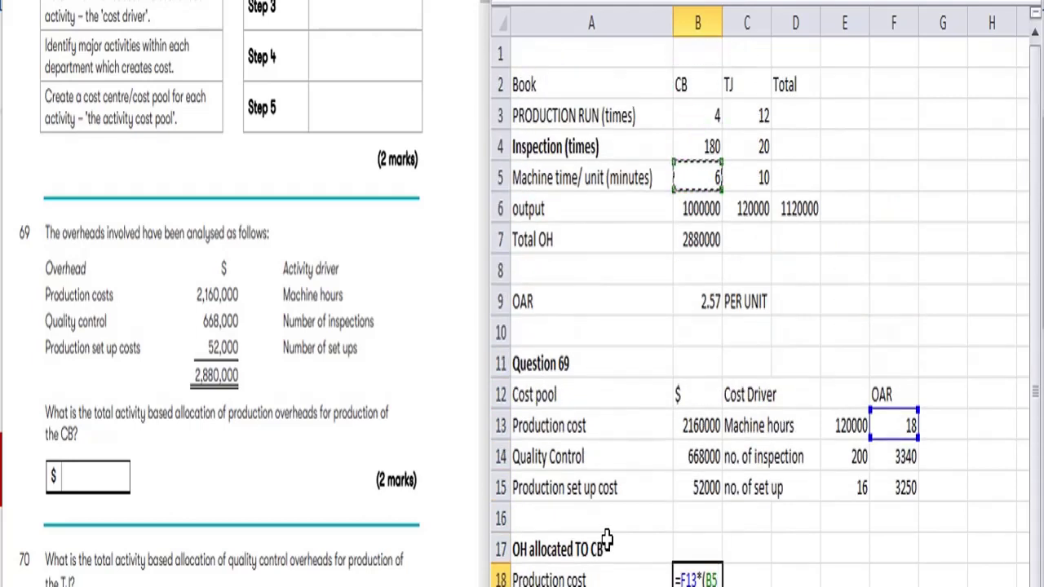
text(/60)
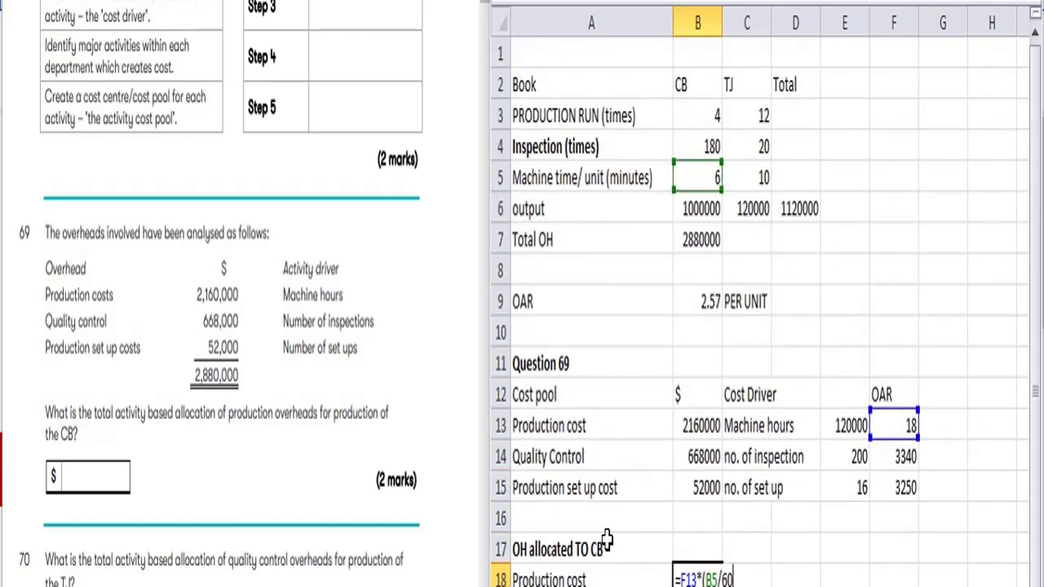
text()*)
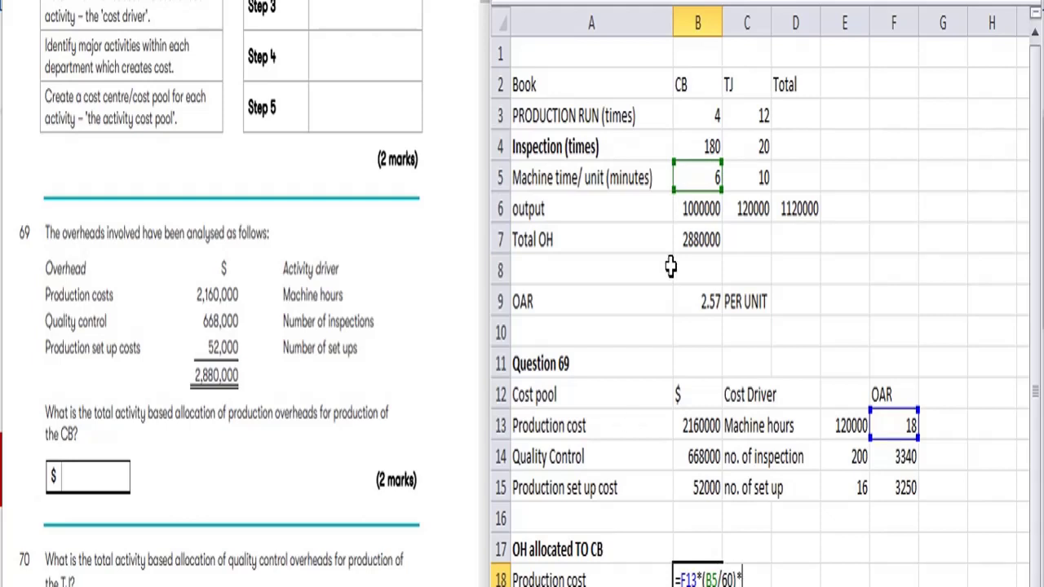
click(697, 209)
key(Return)
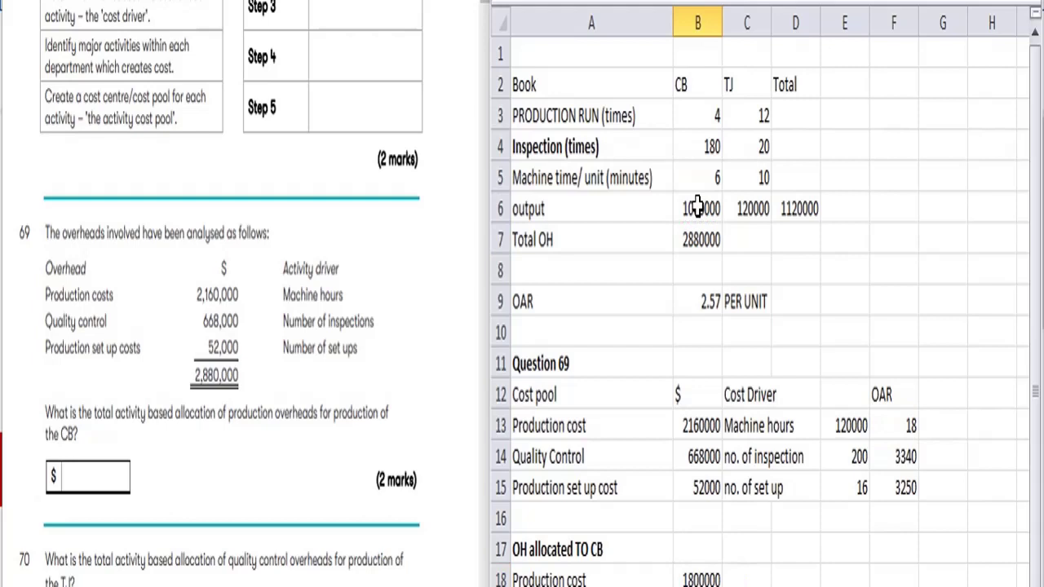
Clear the Quality Control and Production set up cost labels from A19:A20 and make the production cost amount in B18 bold
scroll(698, 208, down, 1)
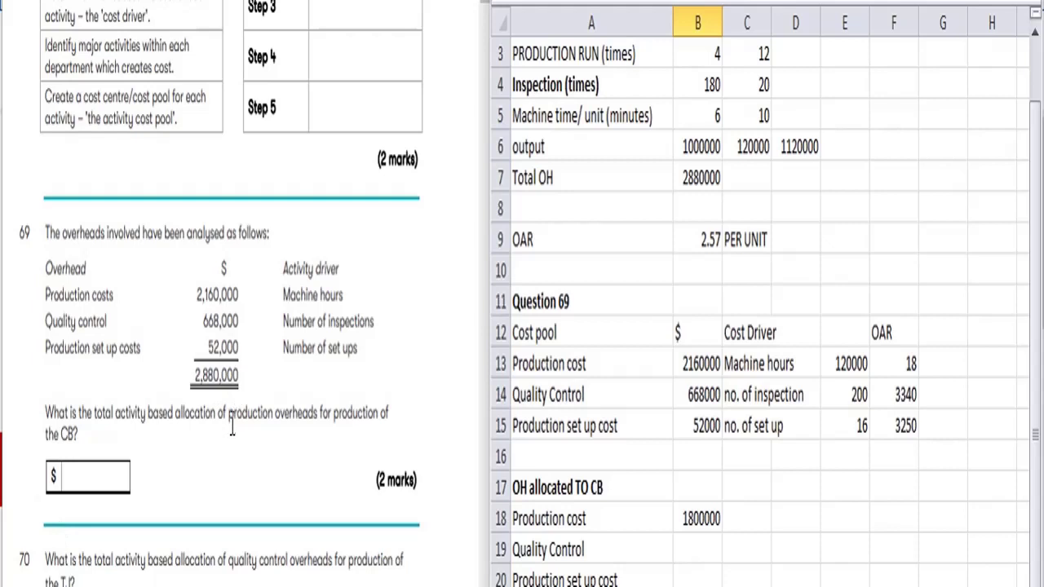
drag(231, 418, 327, 423)
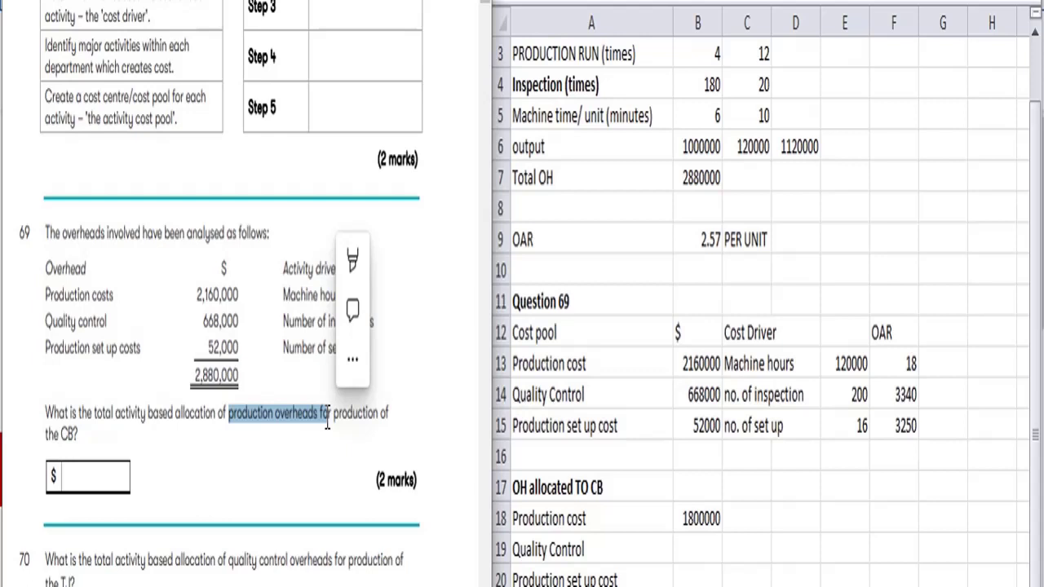
click(303, 441)
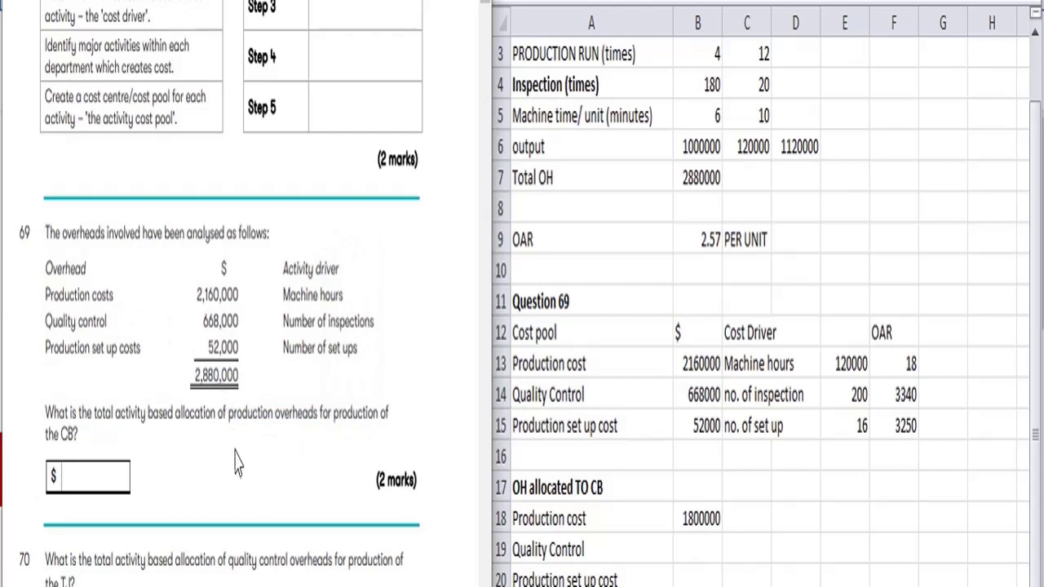
click(620, 559)
click(618, 548)
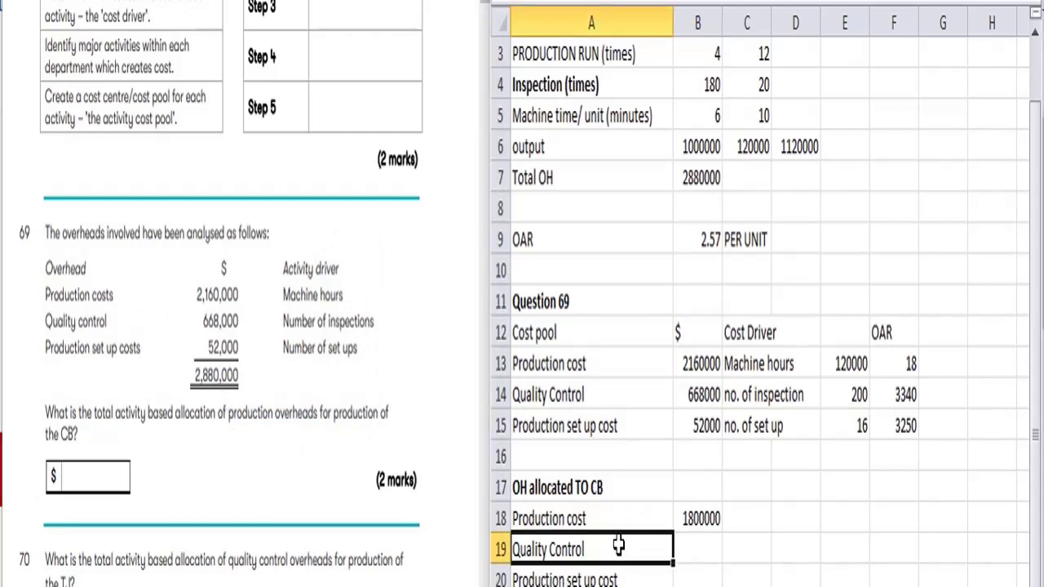
key(shift+Down)
key(Delete)
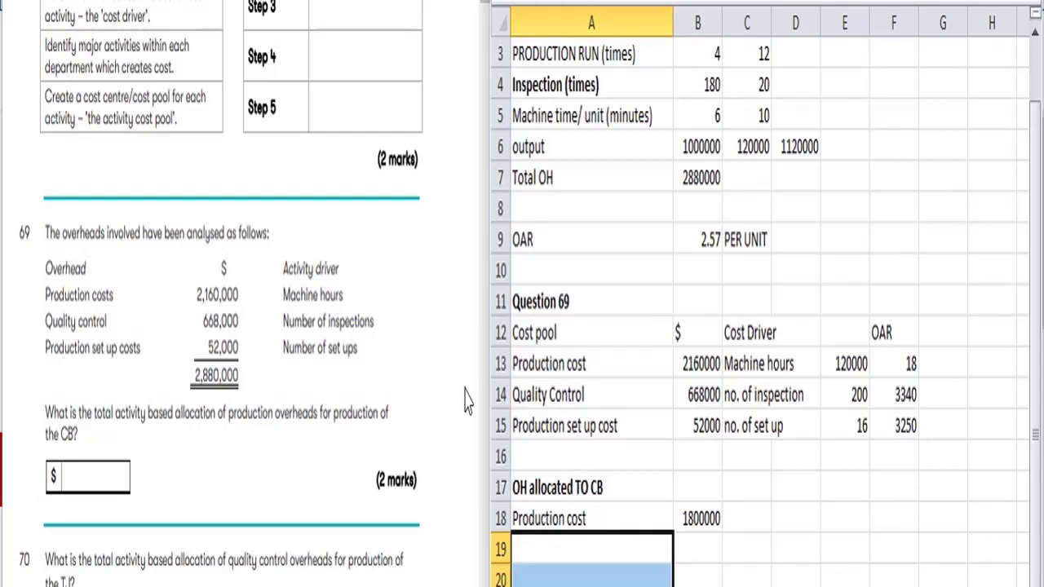
click(438, 375)
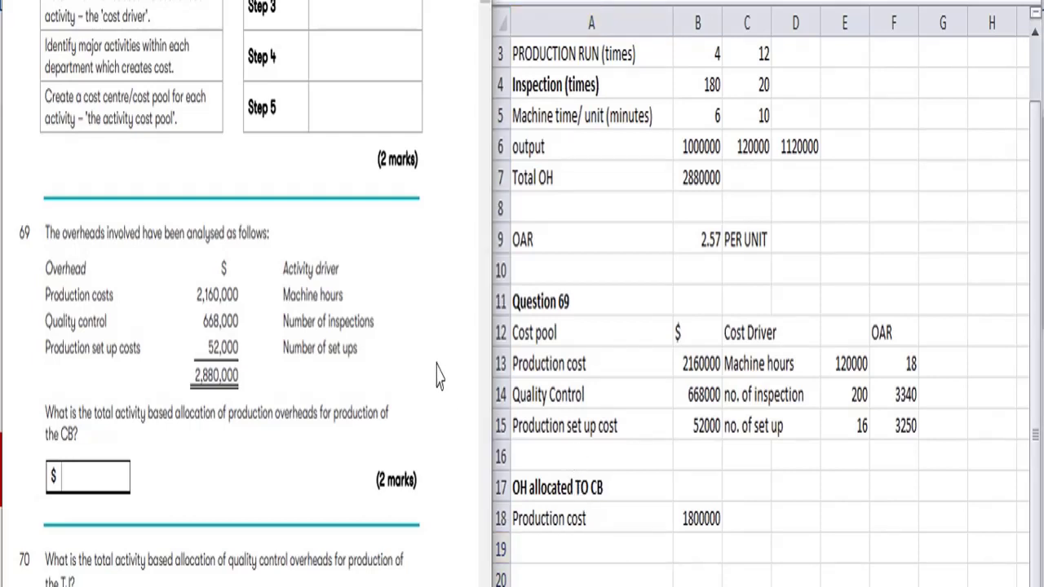
click(689, 522)
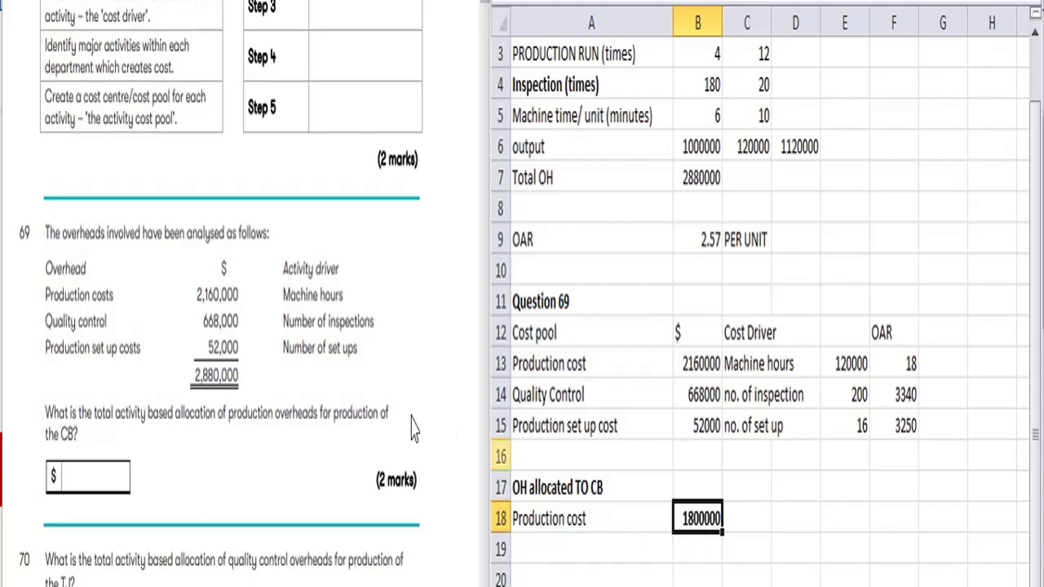
Bring questions 70 and 71 into view in the document and review the CB allocation formula in B18
click(392, 398)
scroll(392, 398, down, 5)
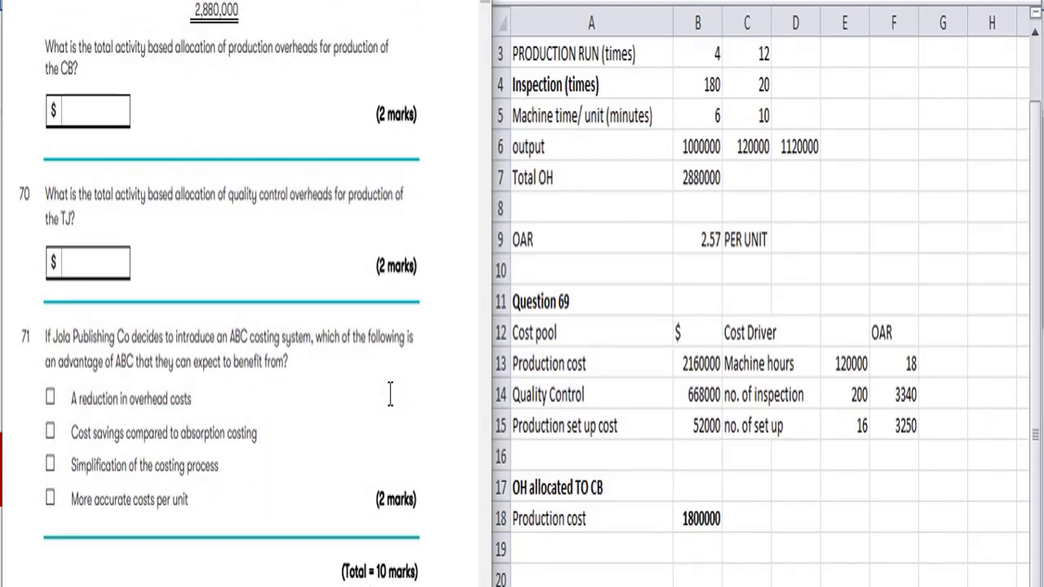
click(511, 486)
key(F2)
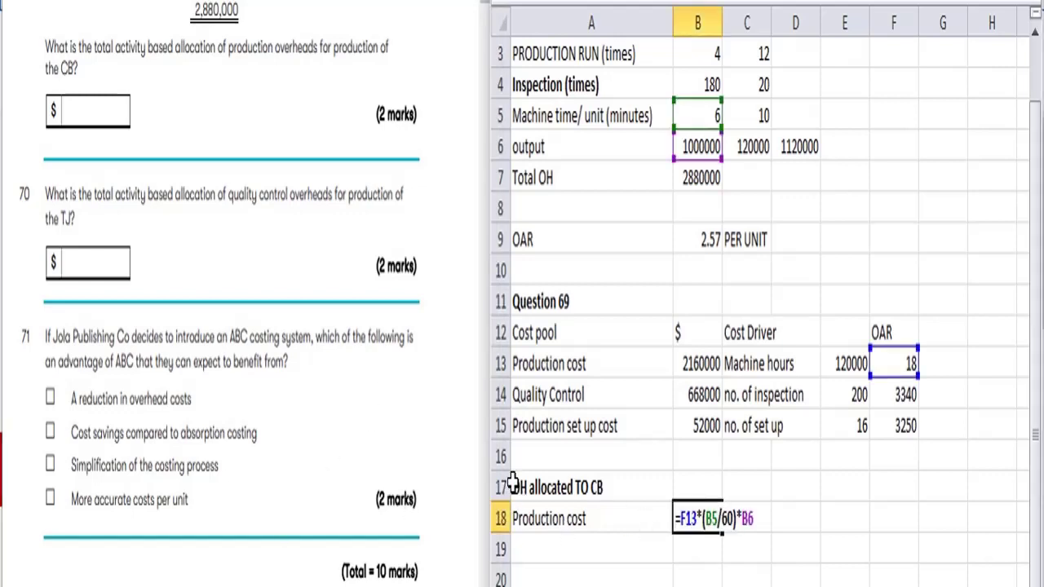
key(Return)
click(513, 483)
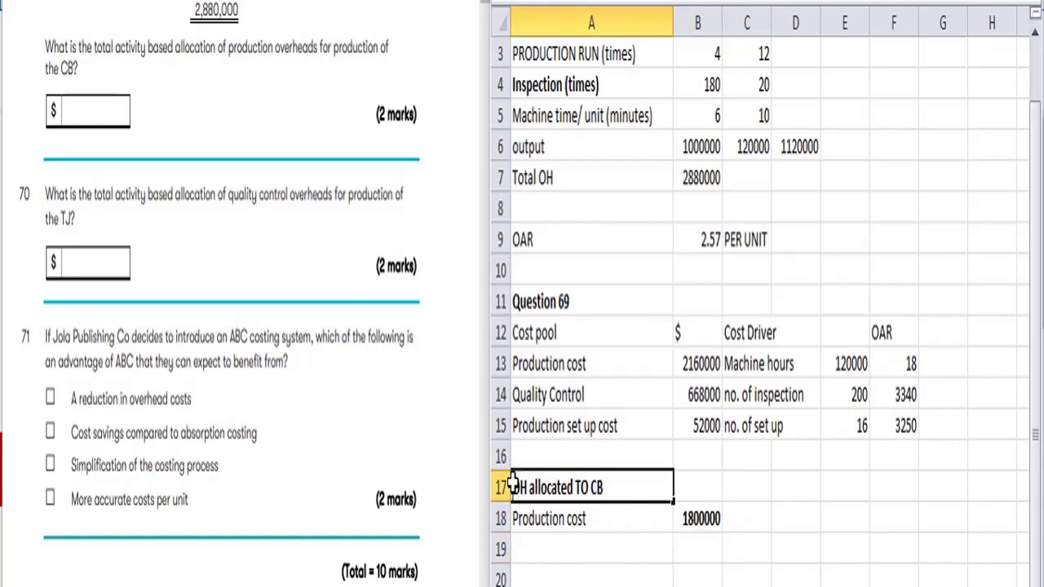
Change the heading in A17 to "Production OH allocated TO CB"
double_click(512, 485)
text(pROD)
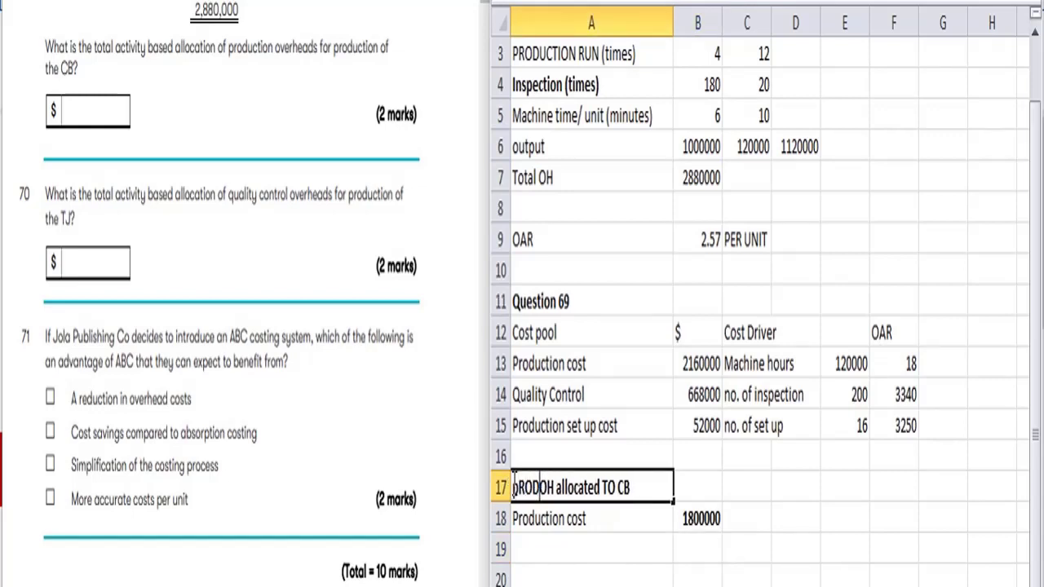
key(BackSpace)
key(BackSpace)
key(BackSpace)
text(Produ)
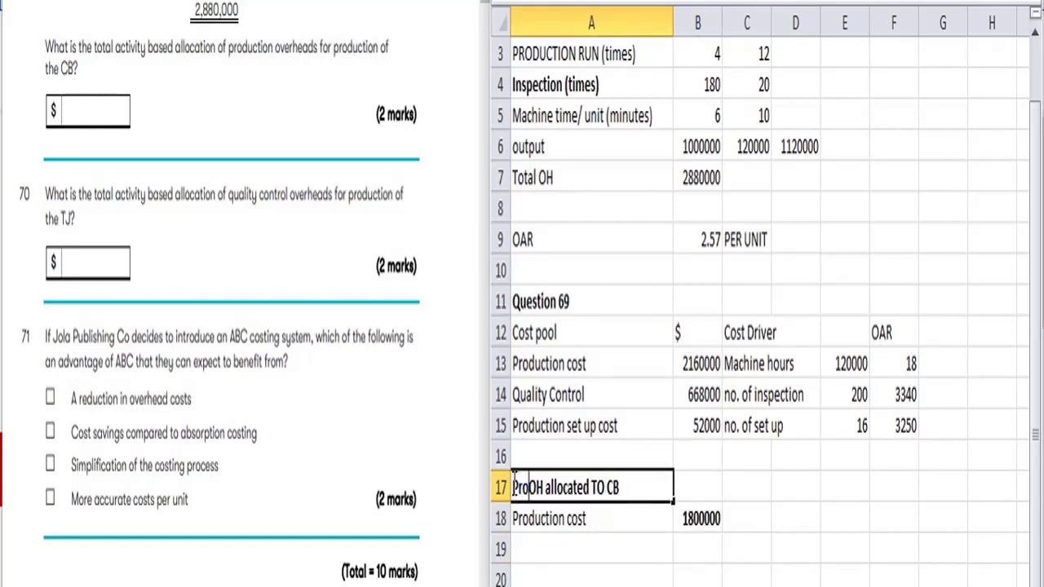
text(ction)
key(Return)
Enter the heading "Quality Cost OH allocated to TJ" in A20 and make it bold
key(Return)
key(Return)
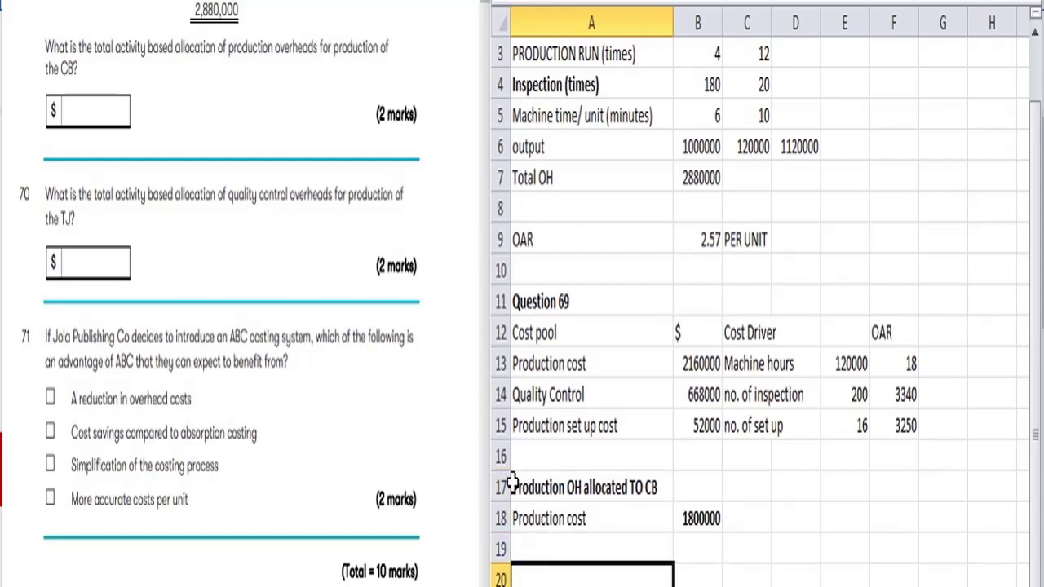
text(Qu)
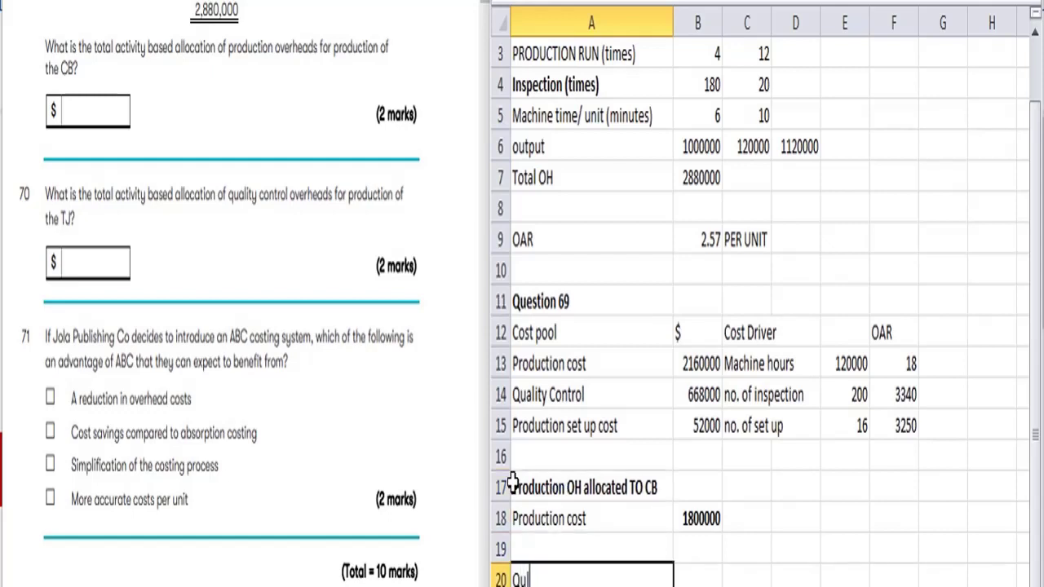
text(ality Cost O)
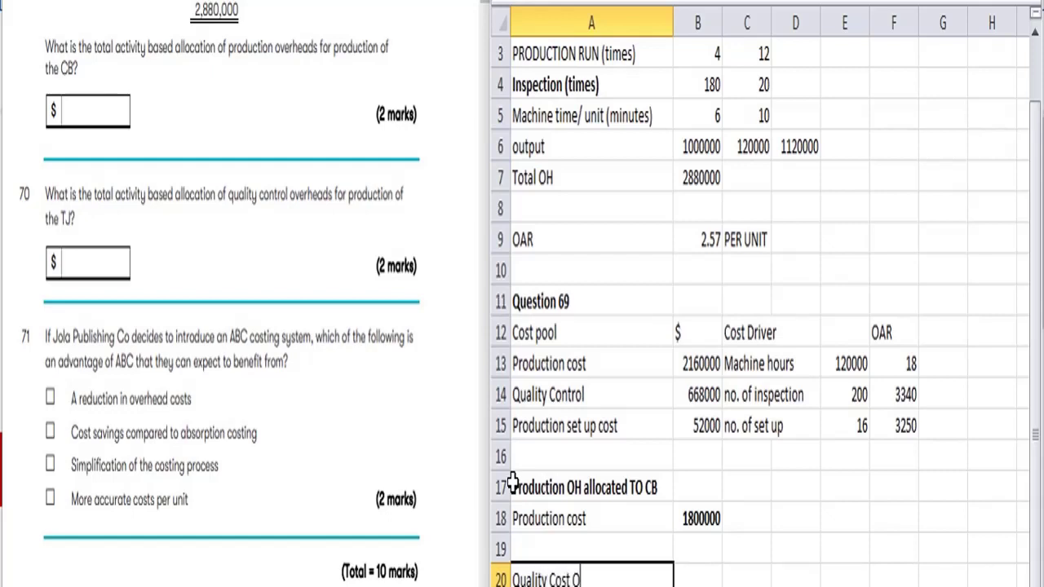
text(H allocated to)
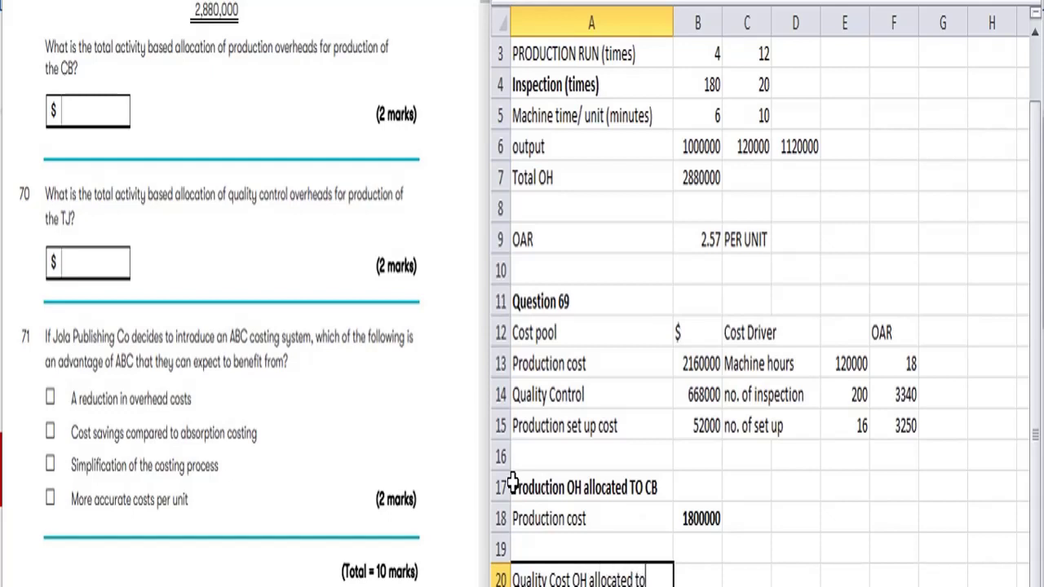
text( TJ)
key(Return)
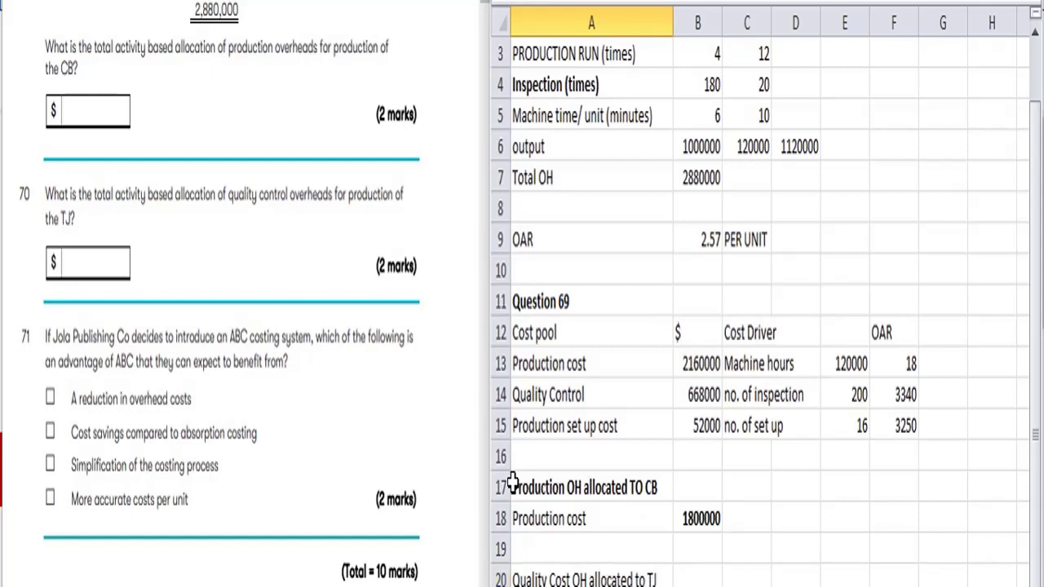
key(Up)
key(ctrl+b)
key(Return)
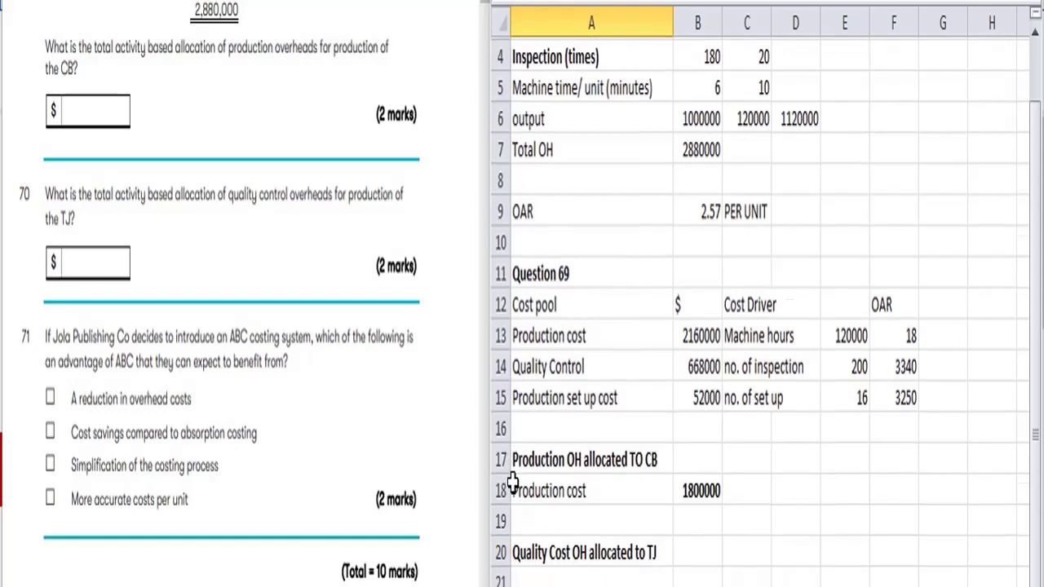
Fill A21 below the TJ heading with the Quality Control label by referencing A14
scroll(512, 483, down, 2)
click(513, 483)
key(Up)
key(Up)
key(Up)
key(Down)
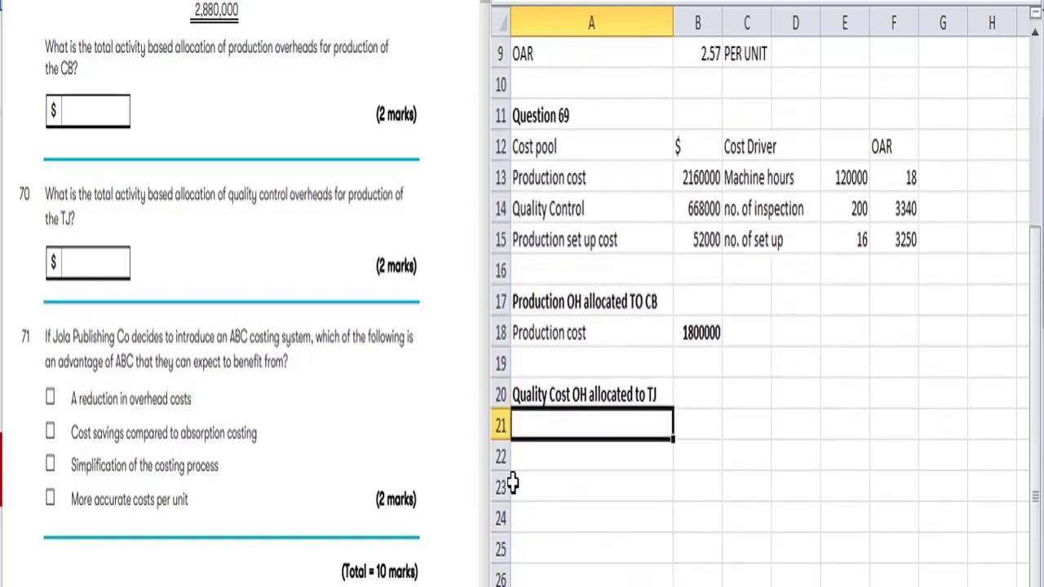
text(=)
key(Up)
key(Up)
key(Up)
key(Up)
key(Up)
key(Up)
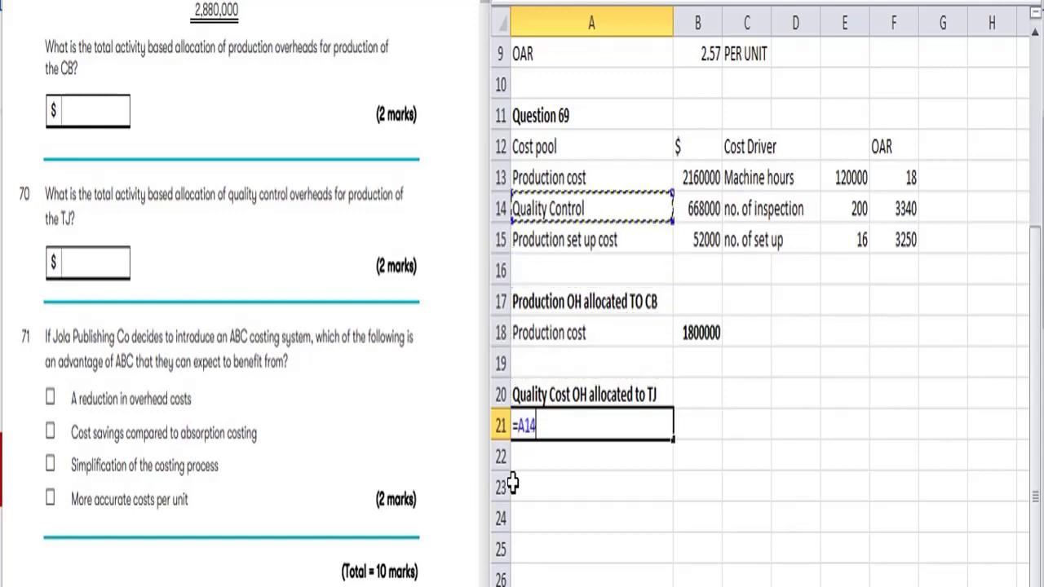
key(Up)
key(Tab)
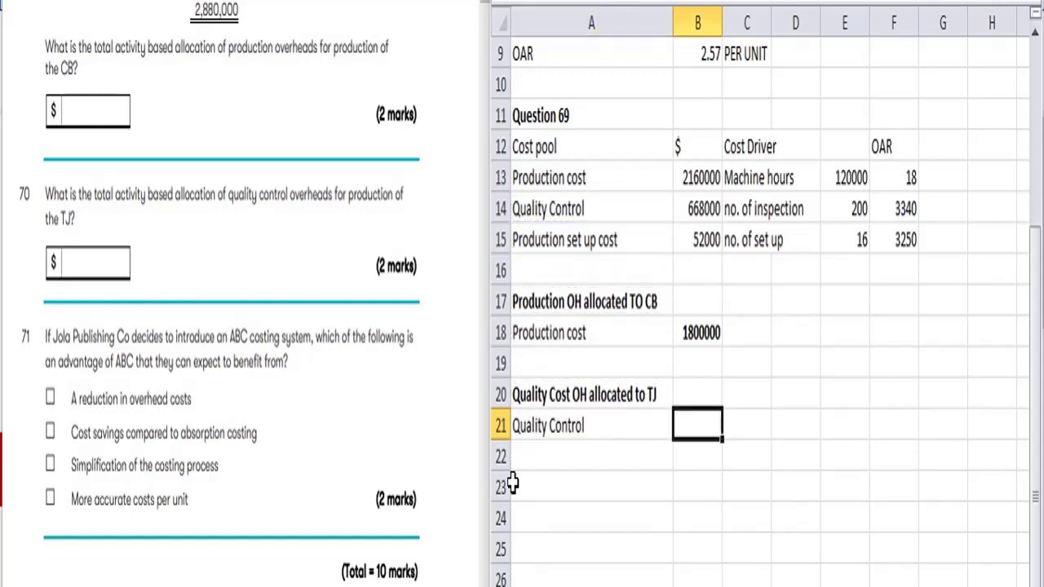
Reword the heading in A20 to "Quality Control OH allocated to TJ"
double_click(575, 395)
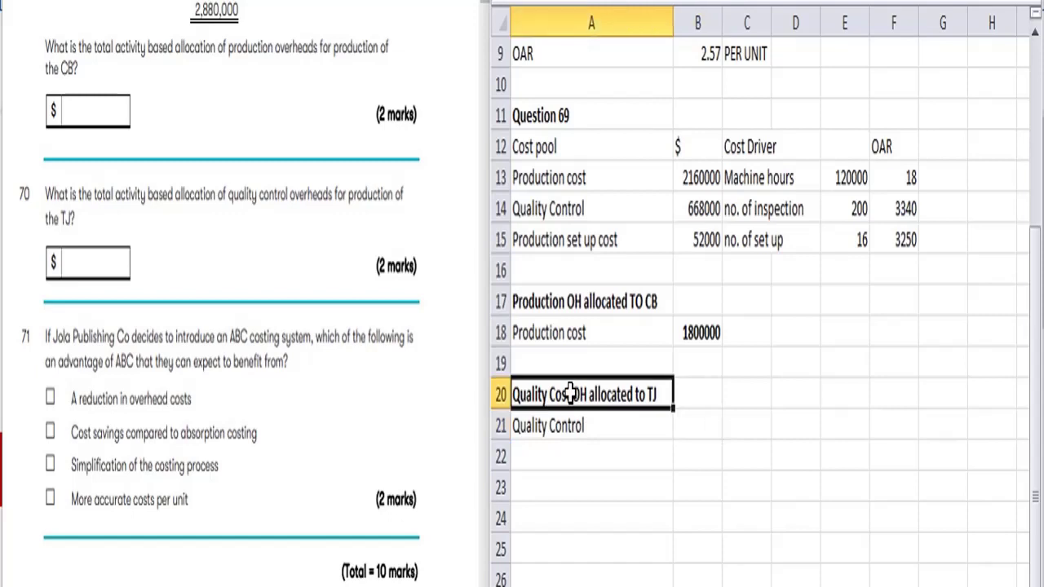
key(BackSpace)
key(BackSpace)
text(ntrol)
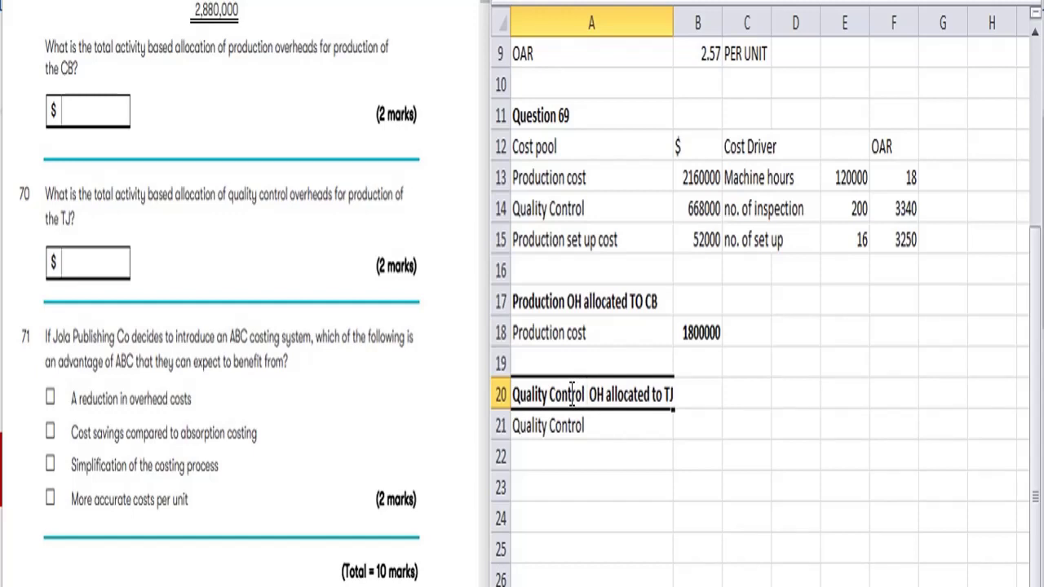
key(End)
key(Return)
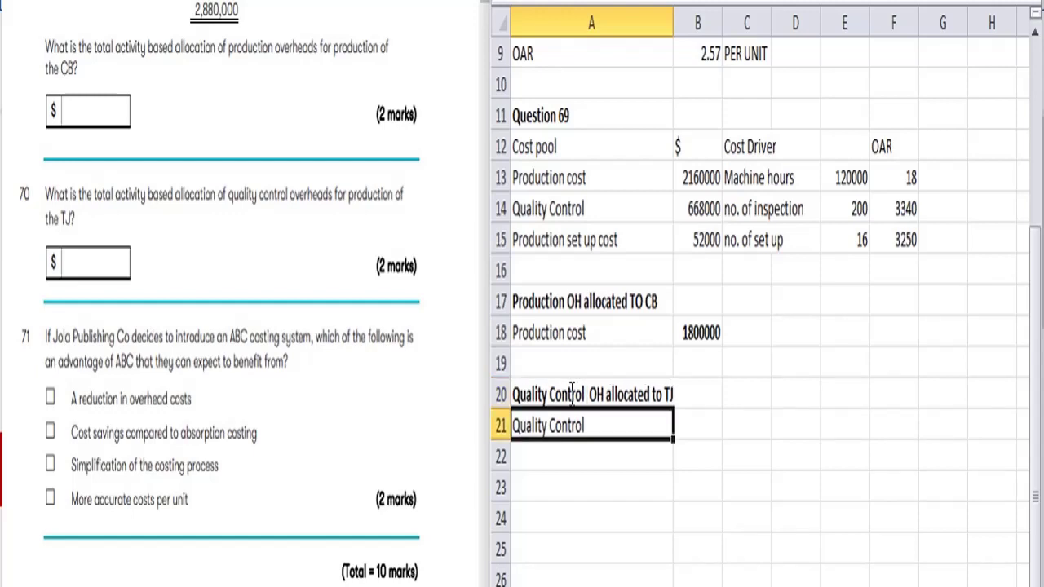
Calculate the quality control overhead allocated to TJ in B21 with the formula =F14*C4
key(Right)
text(=)
key(Up)
key(Up)
key(Up)
key(Up)
key(Up)
key(Up)
key(Up)
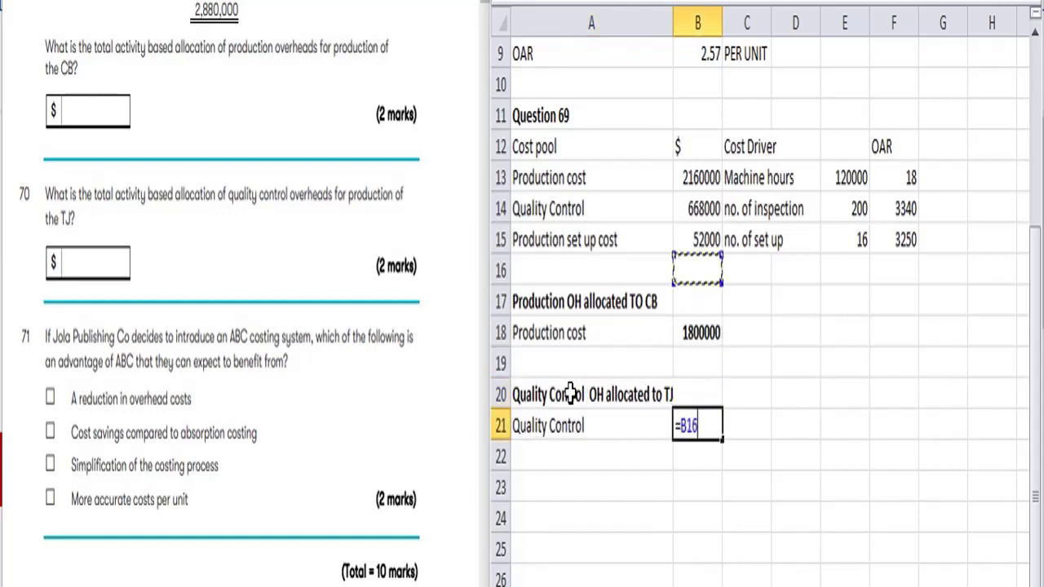
key(Right)
key(Right)
key(Right)
key(Right)
text(*)
key(Up)
key(Up)
key(Up)
key(Up)
key(Up)
key(Up)
key(Up)
key(Up)
key(Up)
key(Up)
key(Up)
key(Up)
key(Up)
key(Up)
key(Up)
key(Up)
key(Up)
key(Up)
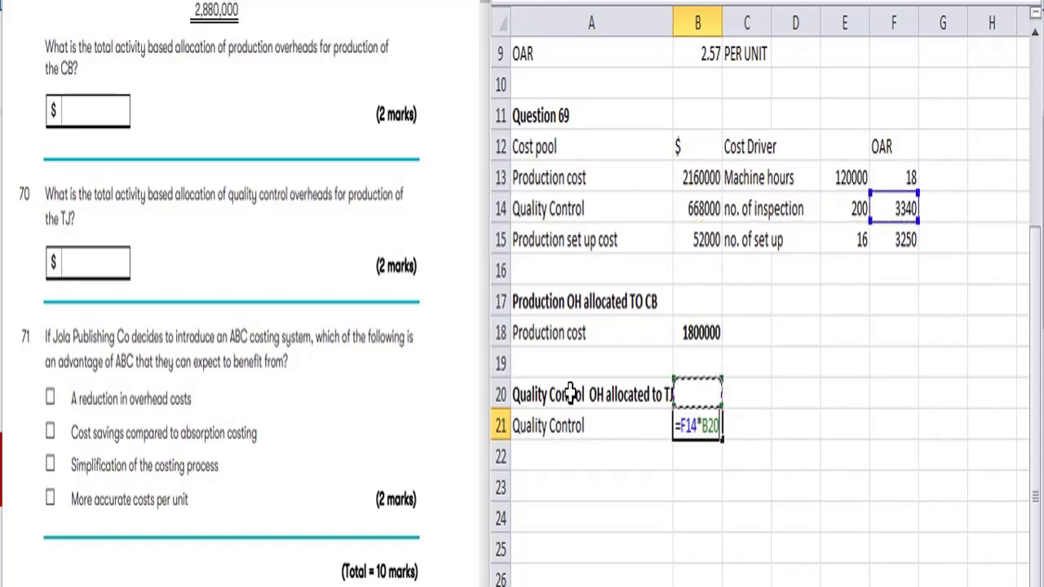
key(Up)
key(Up)
key(Down)
key(Down)
key(Down)
key(Right)
key(Return)
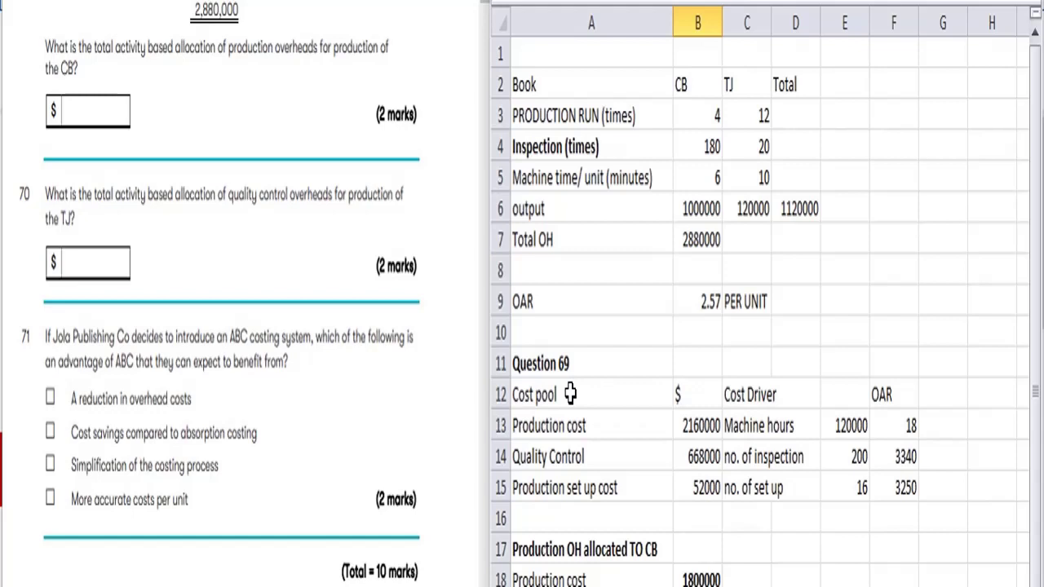
Review the cost pool amounts, absorption rates and the TJ quality control allocation in B21
scroll(569, 394, down, 3)
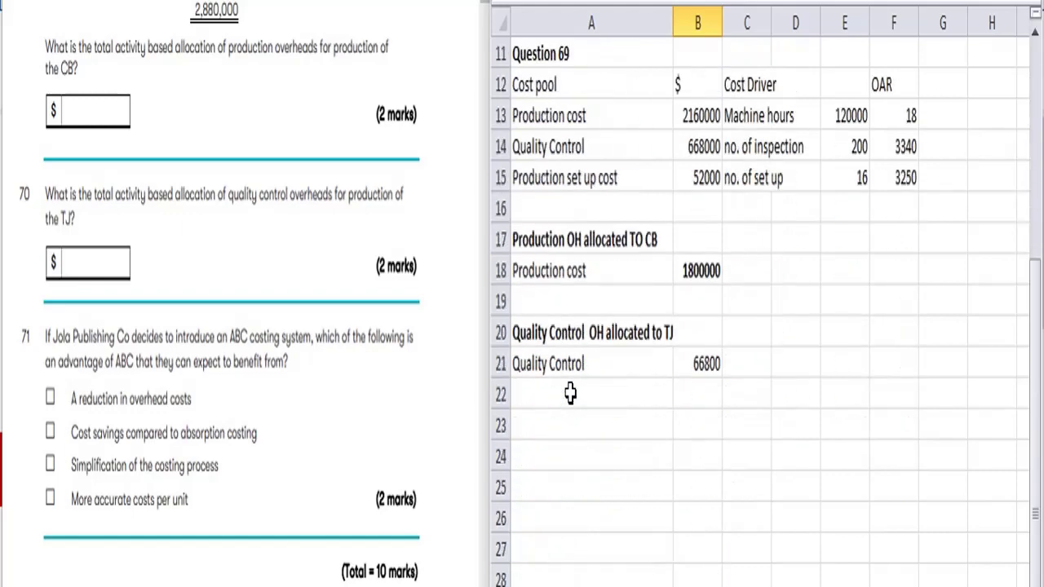
key(Up)
key(Up)
key(Up)
key(Up)
key(Up)
key(Up)
key(Up)
key(Up)
key(Up)
key(Up)
key(Up)
key(Up)
key(Up)
key(Up)
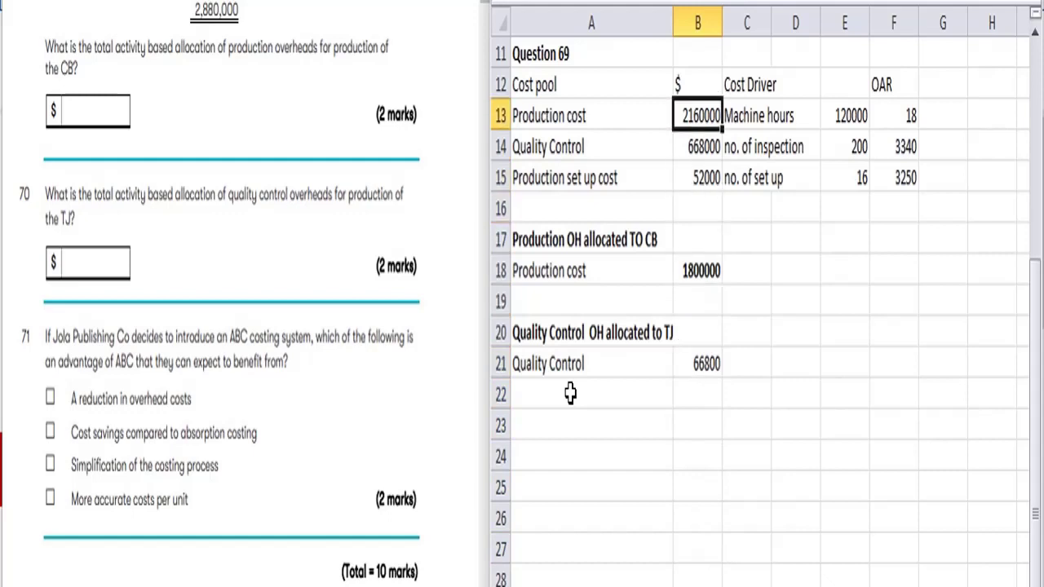
key(Down)
key(Down)
key(Down)
key(Down)
key(Down)
key(Down)
key(Down)
key(Down)
key(Down)
key(Down)
key(Down)
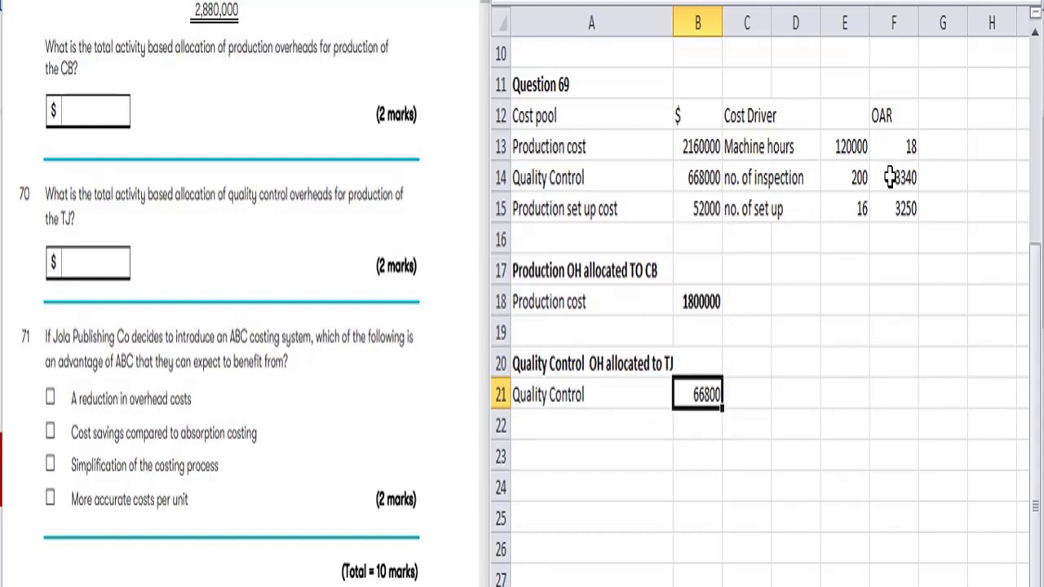
Bring the Corrie scenario for questions 72–76 into view in the document and check the formula in B21
click(454, 255)
scroll(450, 257, down, 3)
scroll(450, 257, down, 15)
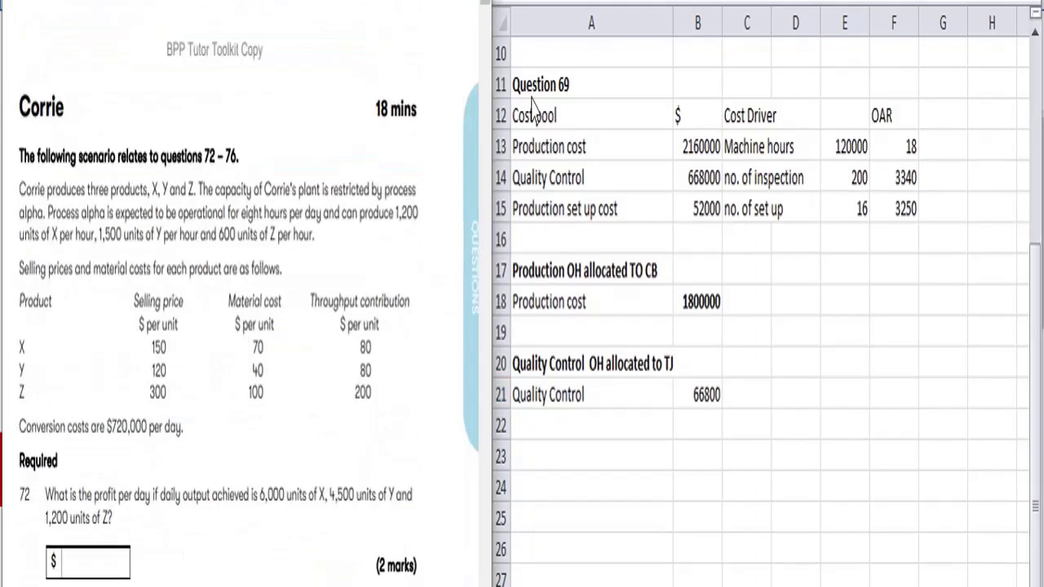
key(alt+Tab)
text(=F14*C4)
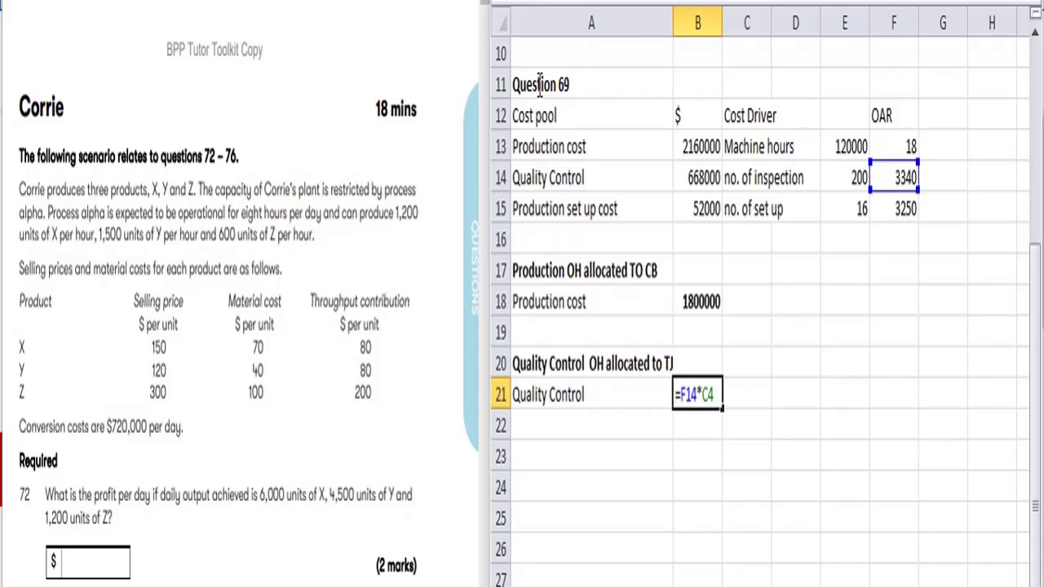
key(Return)
Copy the Question 69 heading from A11 to A19 and change it to "Question 70"
click(538, 84)
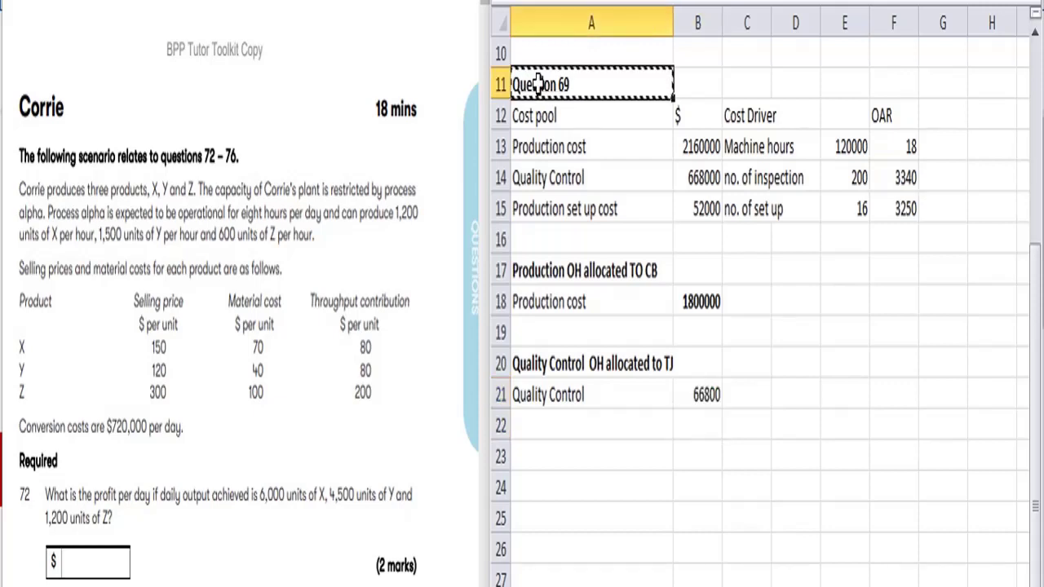
key(ctrl+c)
click(543, 337)
key(ctrl+v)
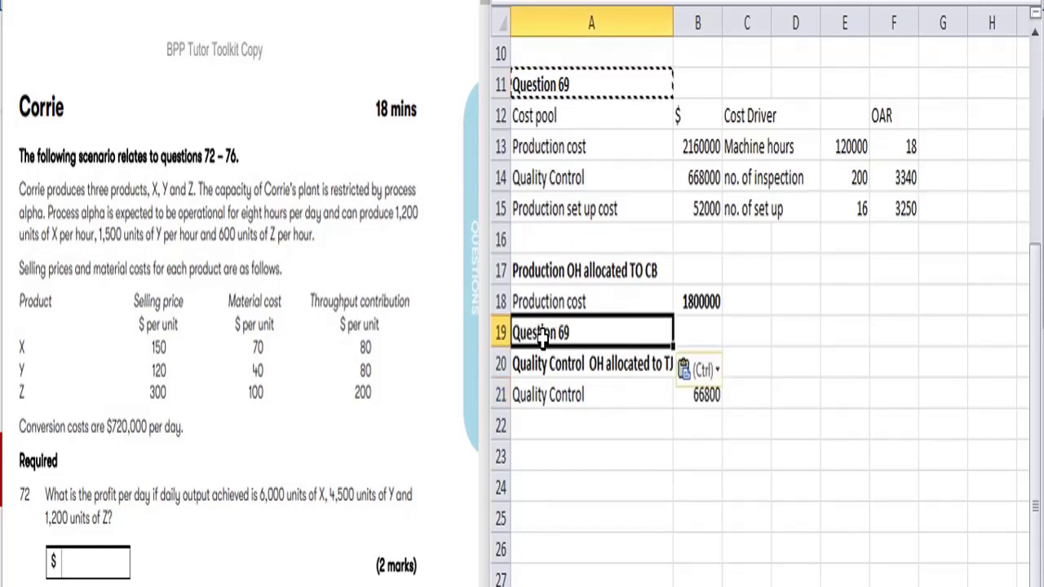
key(Escape)
double_click(574, 332)
key(BackSpace)
key(BackSpace)
text(70)
key(Return)
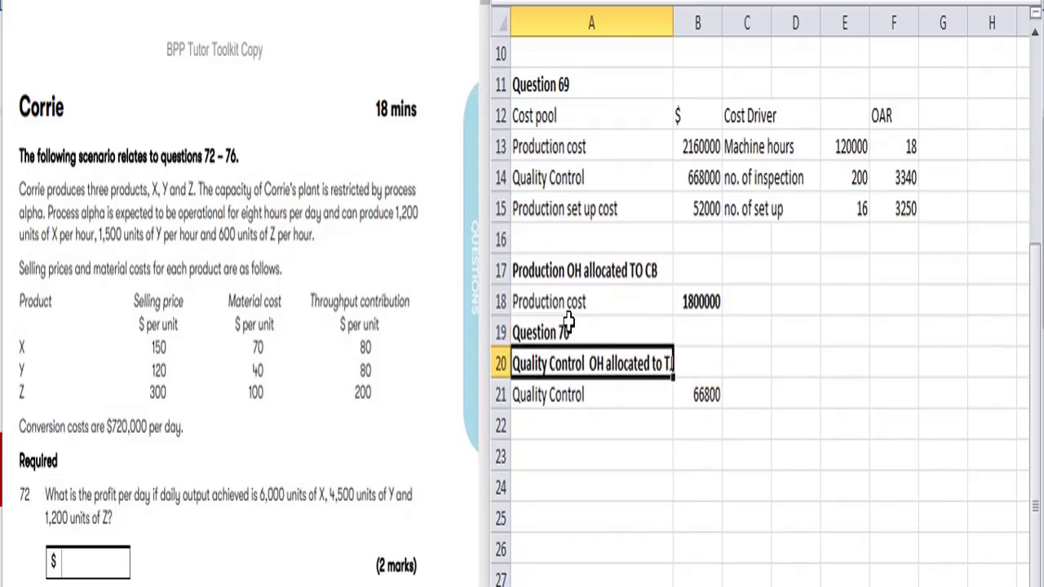
Insert an entire blank row above the Question 70 heading
click(571, 331)
key(ctrl+shift+plus)
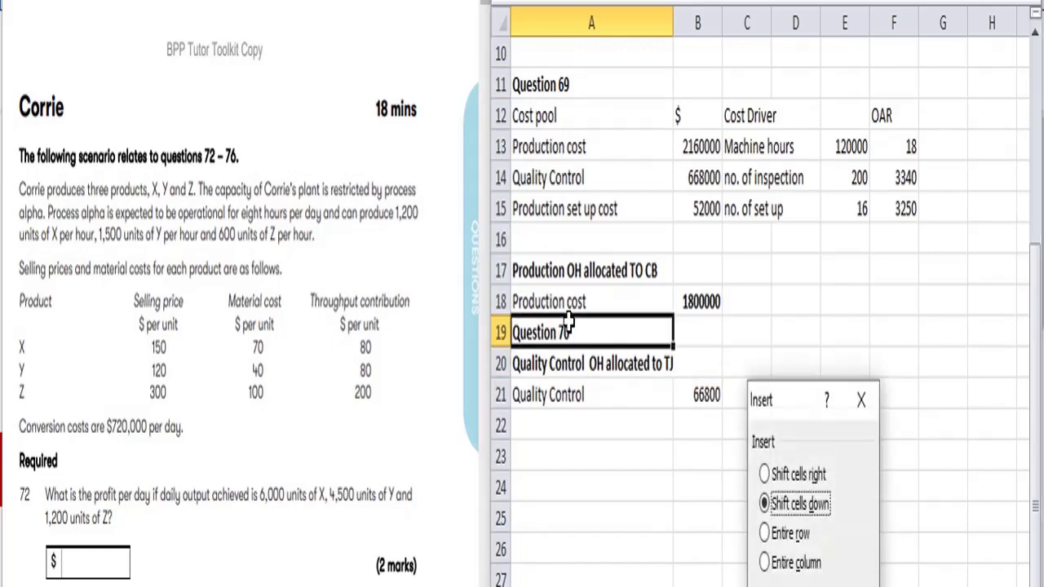
key(r)
key(Return)
key(Down)
key(Up)
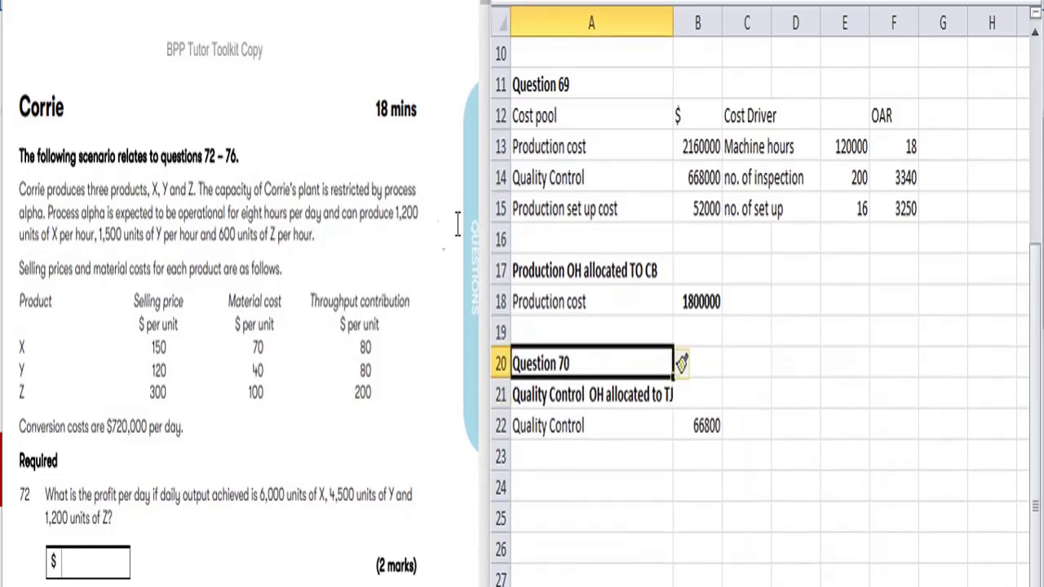
Go back through questions 68 to 71 in the document and read the question 71 options on the advantage of ABC
click(435, 234)
scroll(435, 235, up, 15)
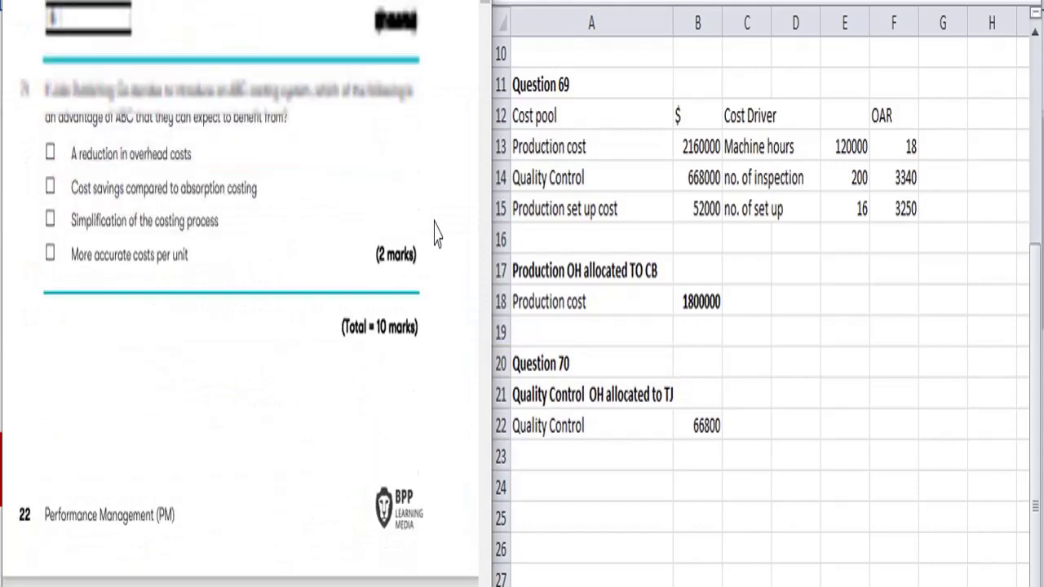
scroll(435, 234, down, 5)
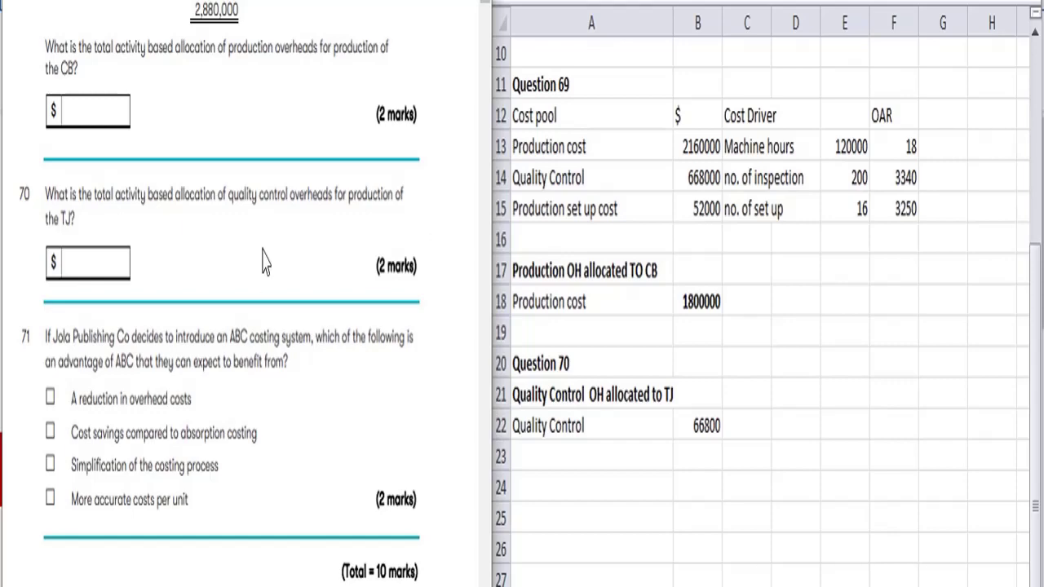
scroll(265, 261, up, 5)
scroll(265, 261, up, 10)
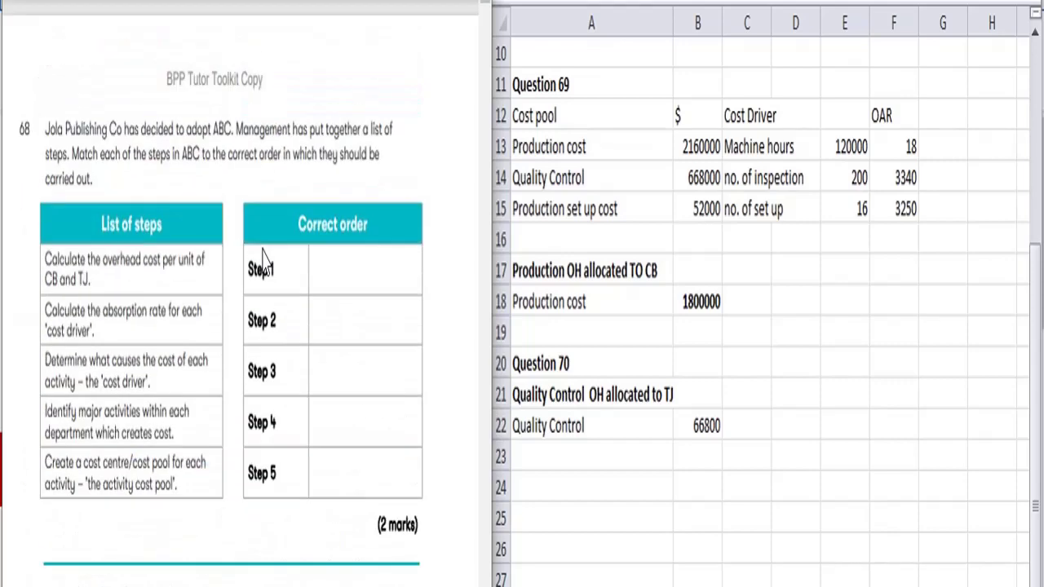
scroll(266, 261, down, 10)
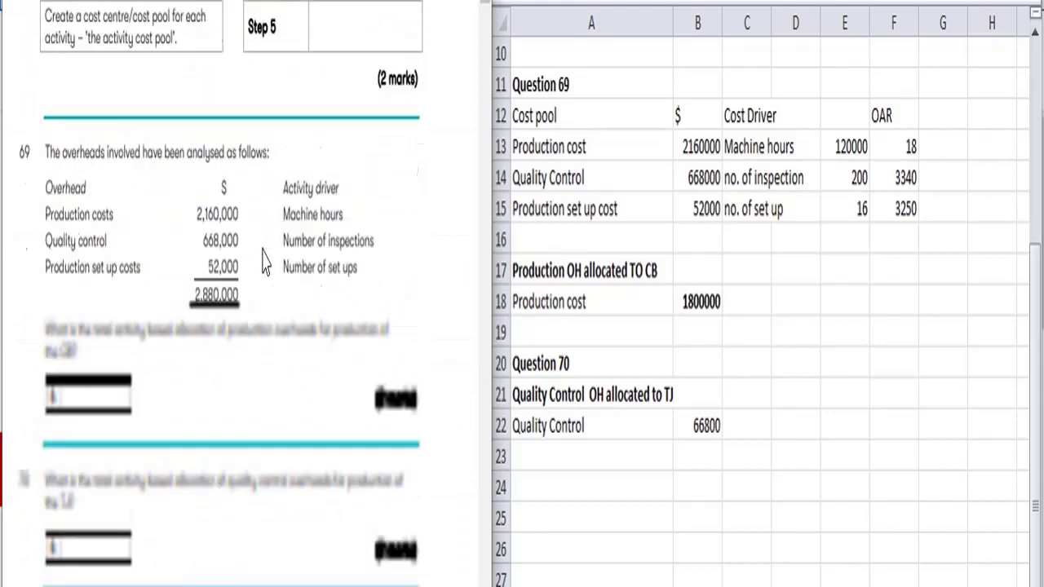
scroll(265, 261, down, 3)
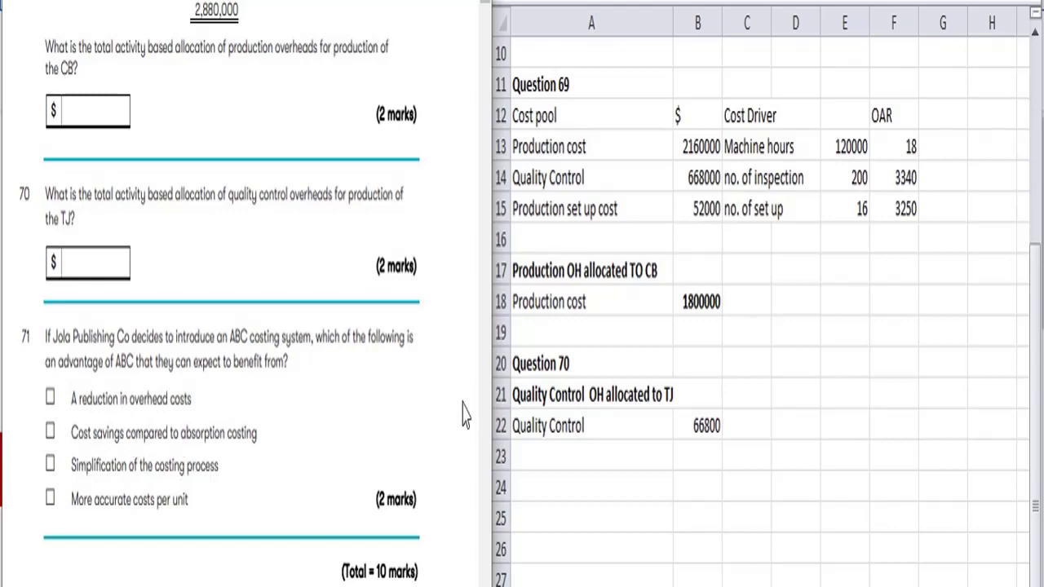
Look through the Corrie scenario and questions 72–76 in the document, up to the A Co scenario
scroll(350, 433, down, 10)
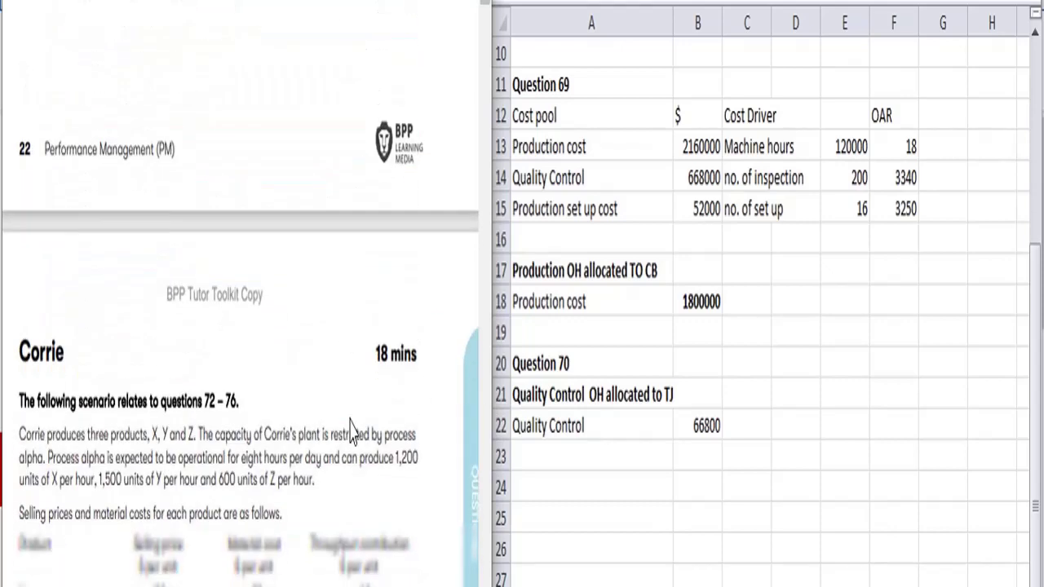
scroll(351, 432, up, 3)
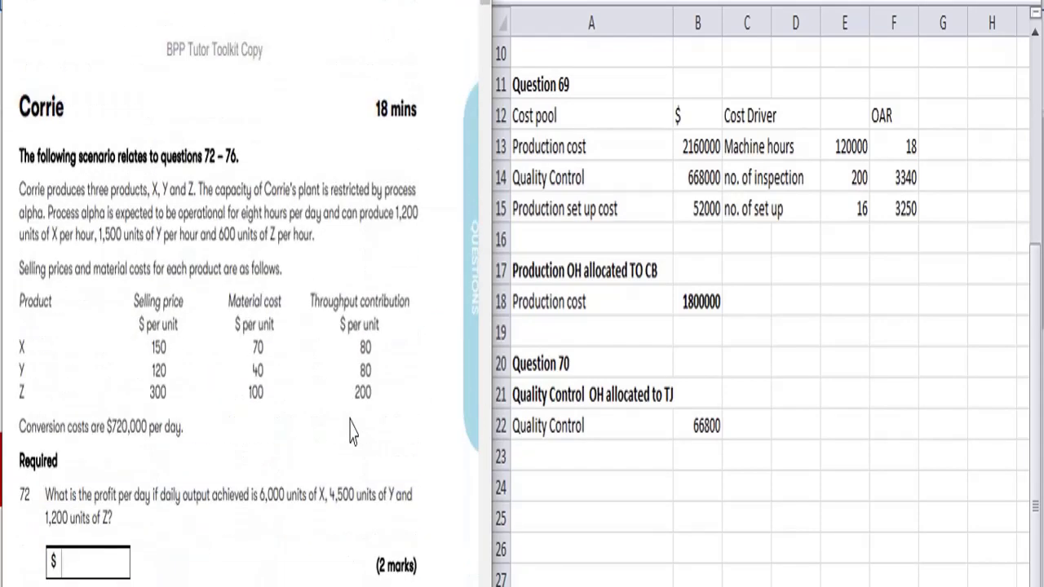
scroll(351, 433, down, 11)
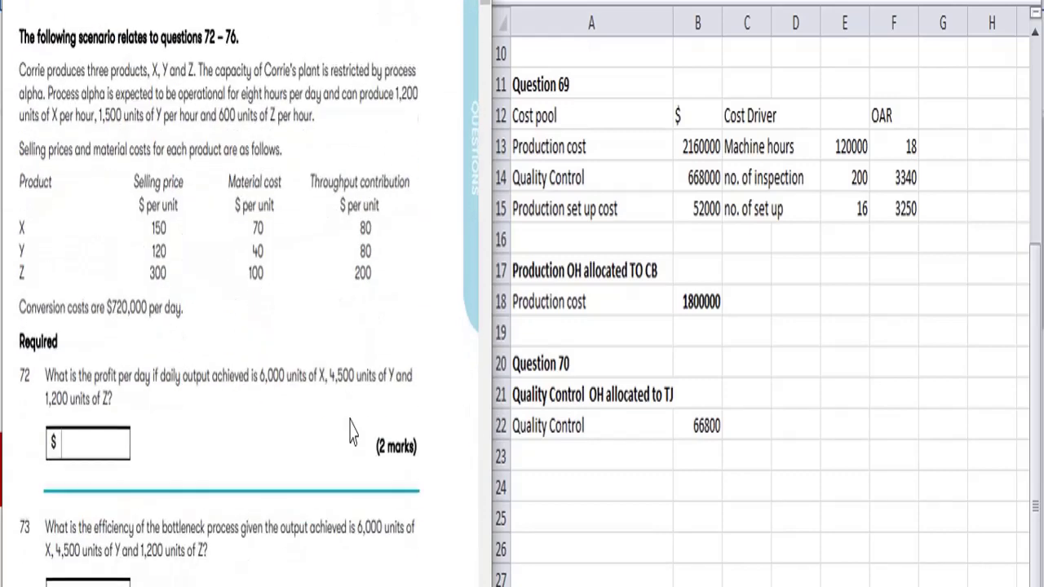
scroll(351, 432, down, 4)
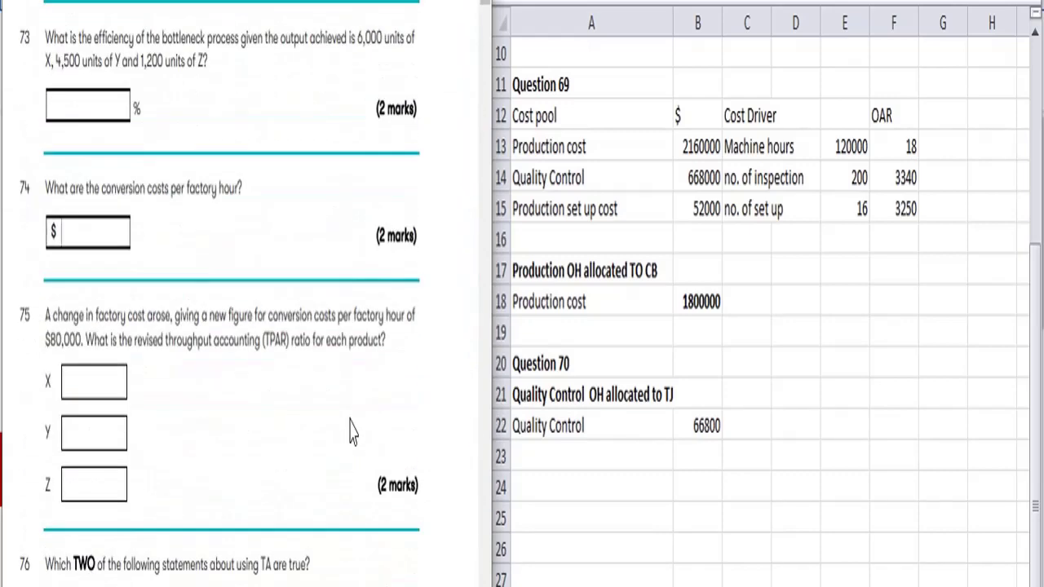
scroll(351, 432, down, 20)
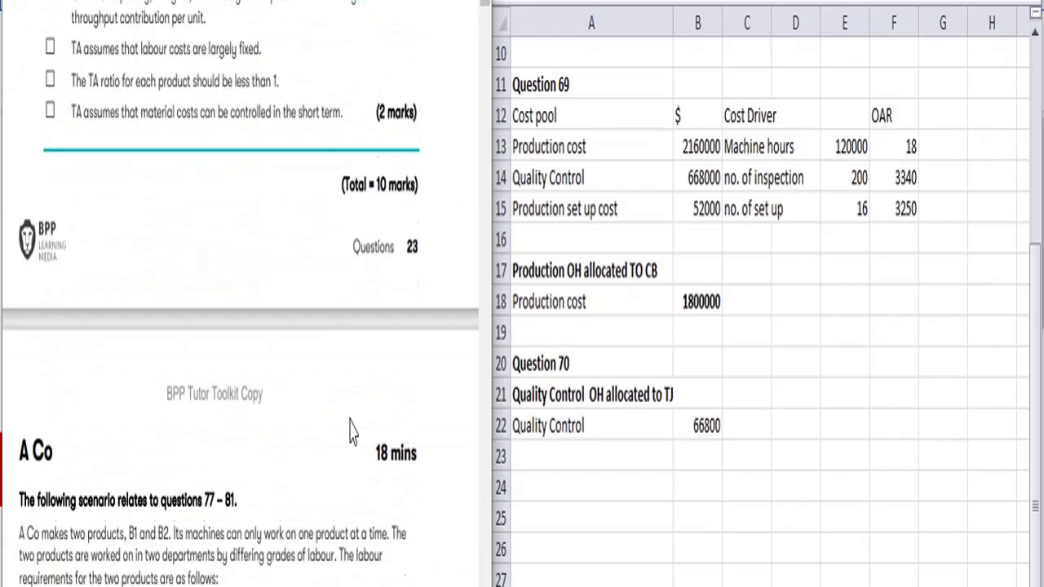